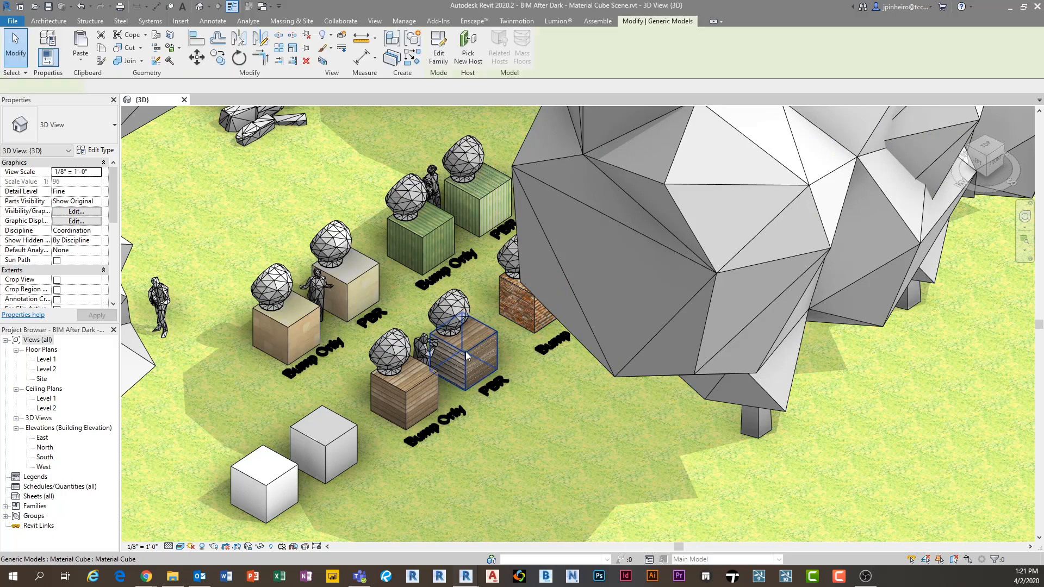
- Examine the Bump Only and PBR material cubes in the 3D view, focusing on the green metal pair
{"action": "left_click", "coordinate": [516, 354]}
{"action": "scroll", "coordinate": [515, 356], "scroll_direction": "up", "scroll_amount": 1}
{"action": "scroll", "coordinate": [515, 355], "scroll_direction": "down", "scroll_amount": 1}
{"action": "middle_click_drag", "start_coordinate": [534, 329], "coordinate": [570, 352], "text": "shift"}
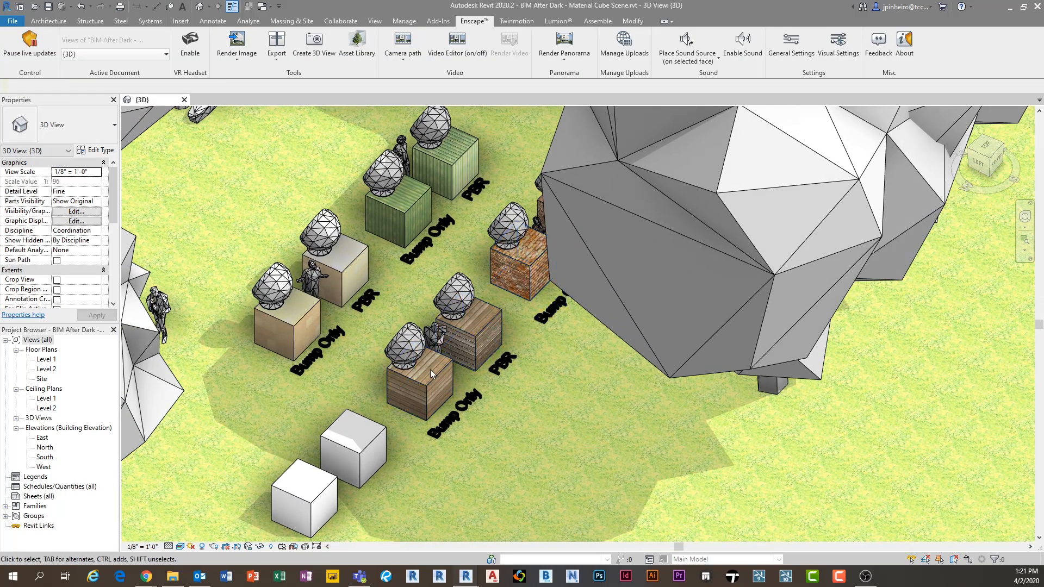
{"action": "scroll", "coordinate": [414, 205], "scroll_direction": "up", "scroll_amount": 2}
{"action": "left_click", "coordinate": [431, 204]}
{"action": "middle_click_drag", "start_coordinate": [470, 229], "coordinate": [342, 324], "text": "shift"}
{"action": "left_click", "coordinate": [394, 274]}
{"action": "left_click", "coordinate": [428, 247]}
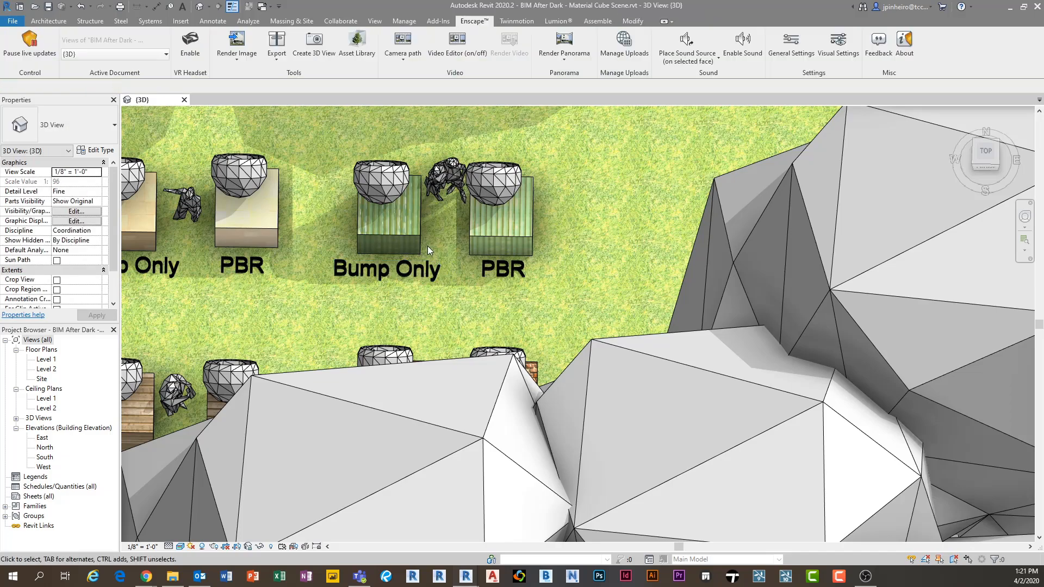
{"action": "left_click", "coordinate": [409, 240]}
{"action": "middle_click_drag", "start_coordinate": [417, 267], "coordinate": [472, 274], "text": "shift"}
{"action": "key", "text": "Escape"}
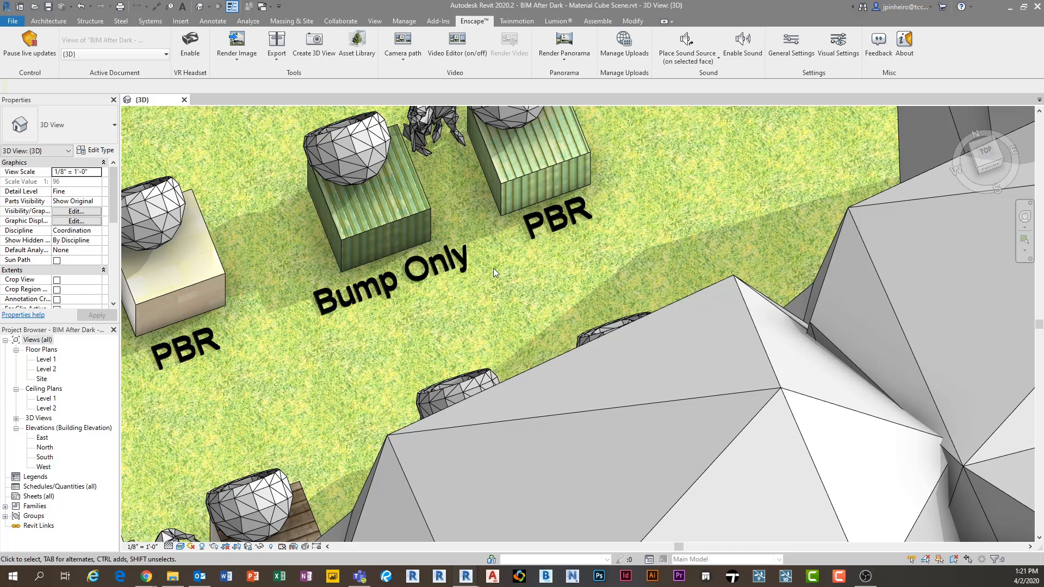
{"action": "left_click", "coordinate": [508, 190]}
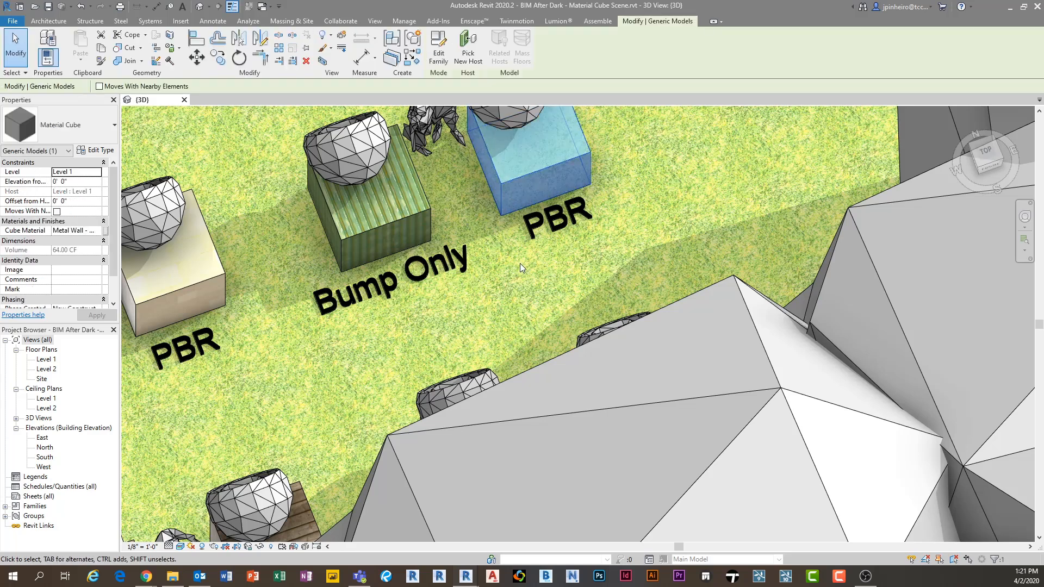
{"action": "key", "text": "Escape"}
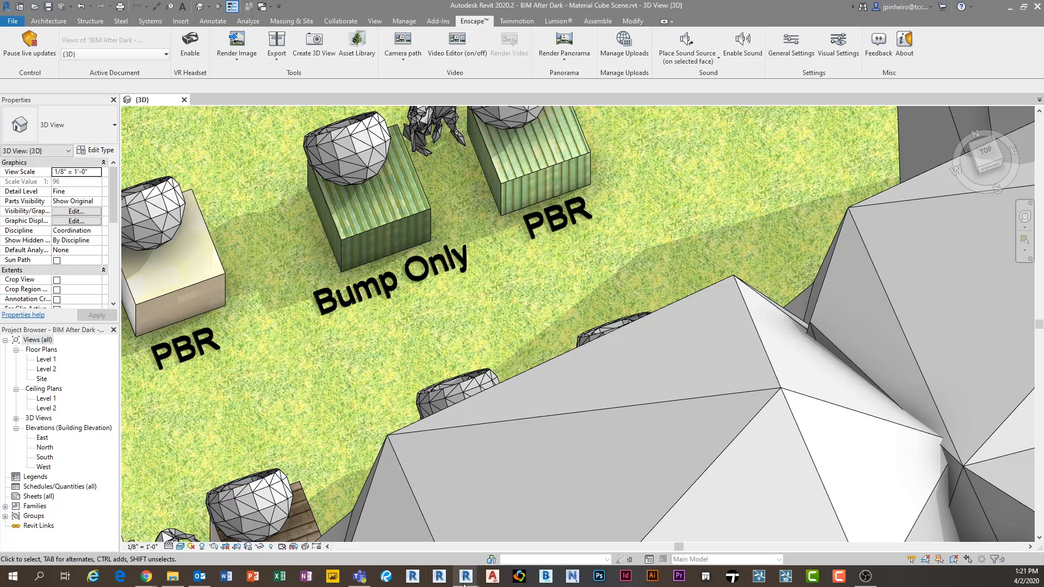
- Switch to the Enscape render window and bring the Bump Only and PBR brick cubes into close view
{"action": "mouse_move", "coordinate": [465, 583]}
{"action": "left_click", "coordinate": [521, 530]}
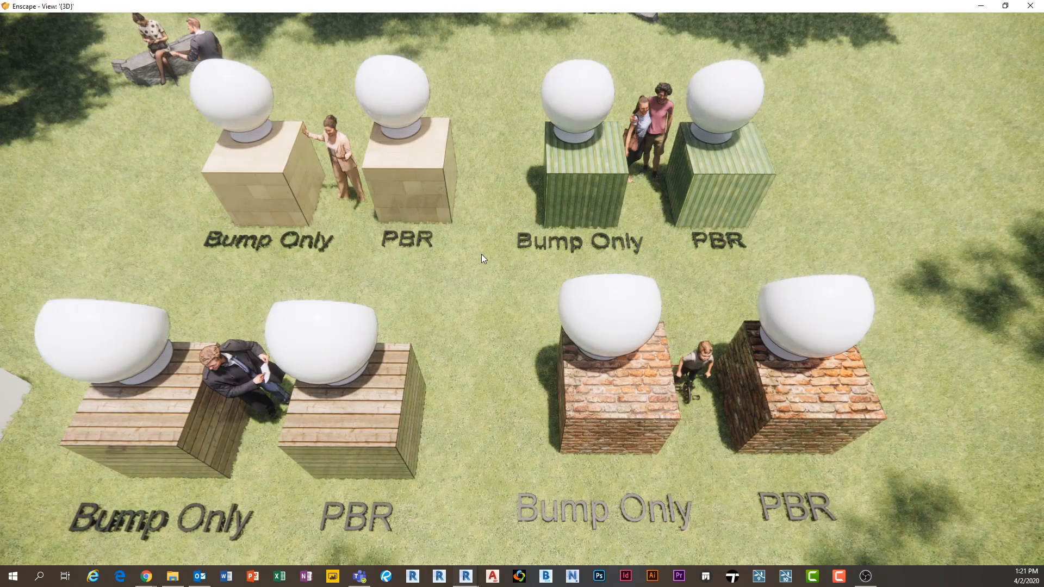
{"action": "middle_click_drag", "start_coordinate": [482, 254], "coordinate": [304, 266]}
{"action": "right_click_drag", "start_coordinate": [305, 266], "coordinate": [261, 283]}
{"action": "middle_click_drag", "start_coordinate": [261, 283], "coordinate": [269, 191]}
{"action": "scroll", "coordinate": [270, 191], "scroll_direction": "up", "scroll_amount": 2}
{"action": "right_click_drag", "start_coordinate": [269, 190], "coordinate": [288, 98]}
{"action": "middle_click_drag", "start_coordinate": [458, 255], "coordinate": [483, 256]}
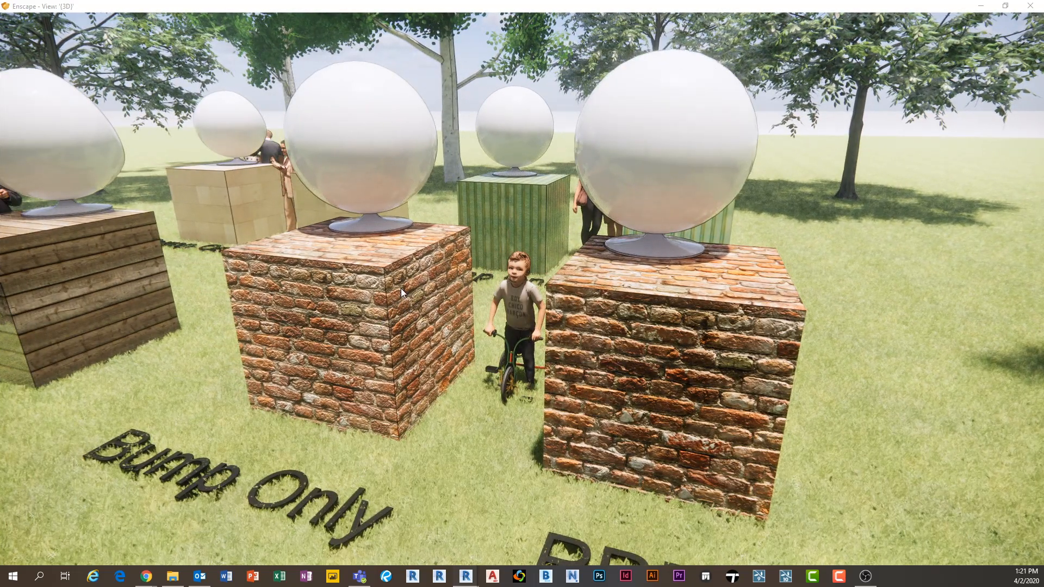
- Browse the planks_brown_10 texture maps in the Wood Blanks folder, from the diffuse to the roughness image, and return to the Enscape render
{"action": "left_click", "coordinate": [173, 577]}
{"action": "left_click", "coordinate": [341, 163]}
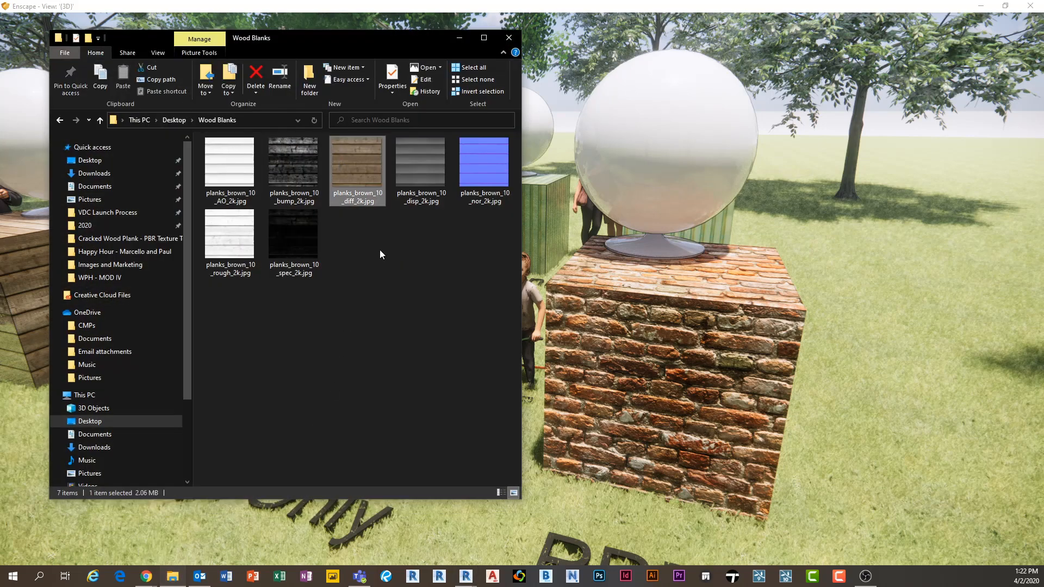
{"action": "double_click", "coordinate": [357, 178]}
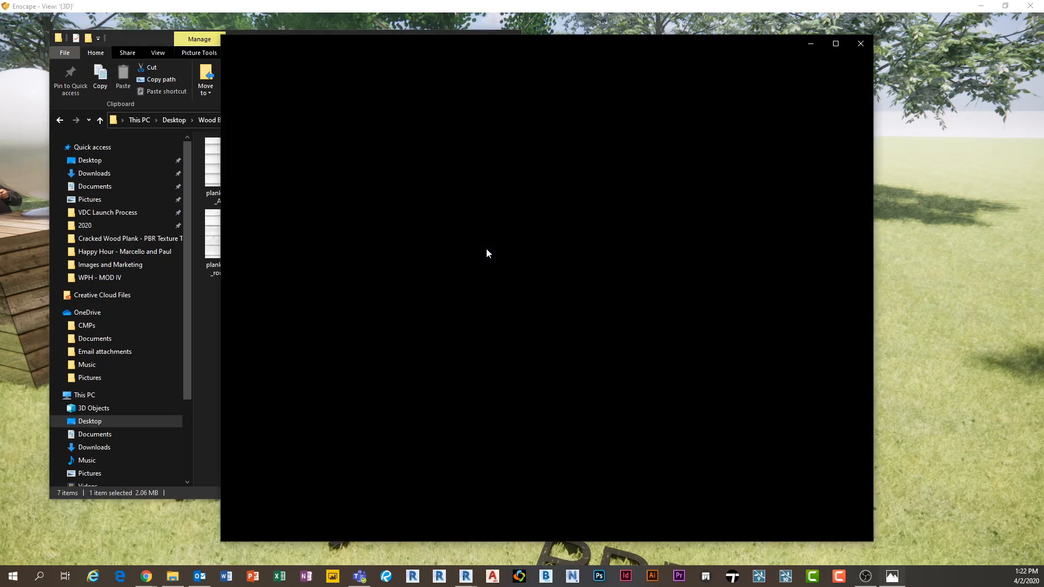
{"action": "key", "text": "Left"}
{"action": "key", "text": "Right"}
{"action": "key", "text": "Right"}
{"action": "key", "text": "Right"}
{"action": "key", "text": "Right"}
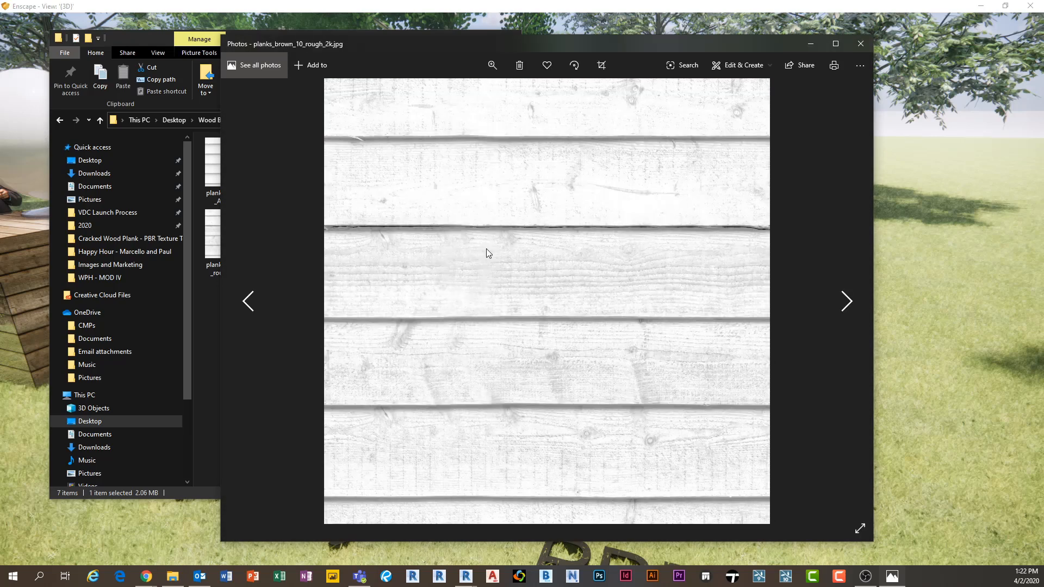
{"action": "left_click", "coordinate": [861, 44]}
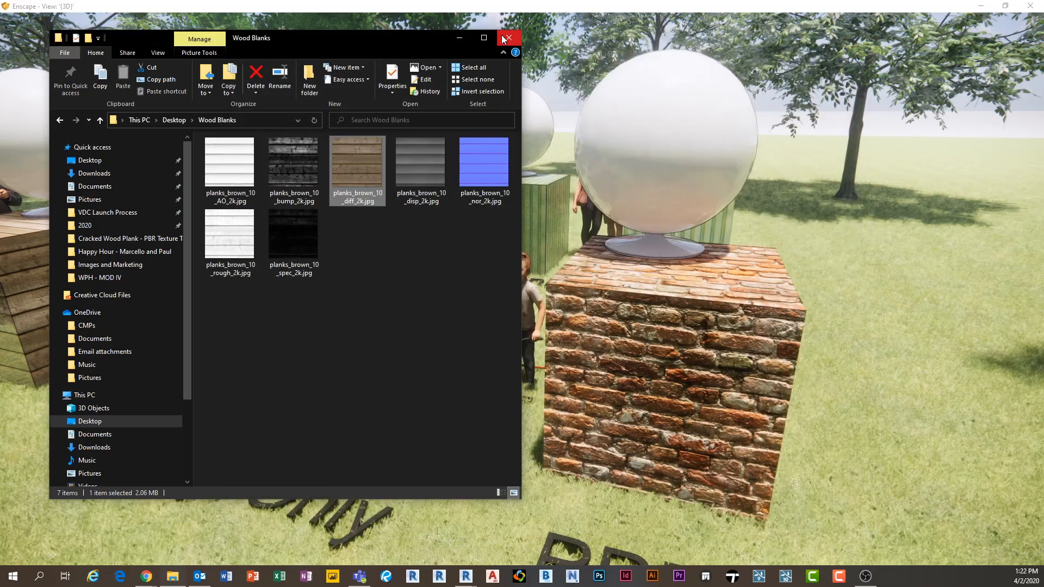
{"action": "left_click", "coordinate": [462, 38]}
- Compare the Bump Only and PBR brick cubes up close at eye level from several viewpoints
{"action": "left_click_drag", "start_coordinate": [533, 249], "coordinate": [551, 260]}
{"action": "key", "text": "w"}
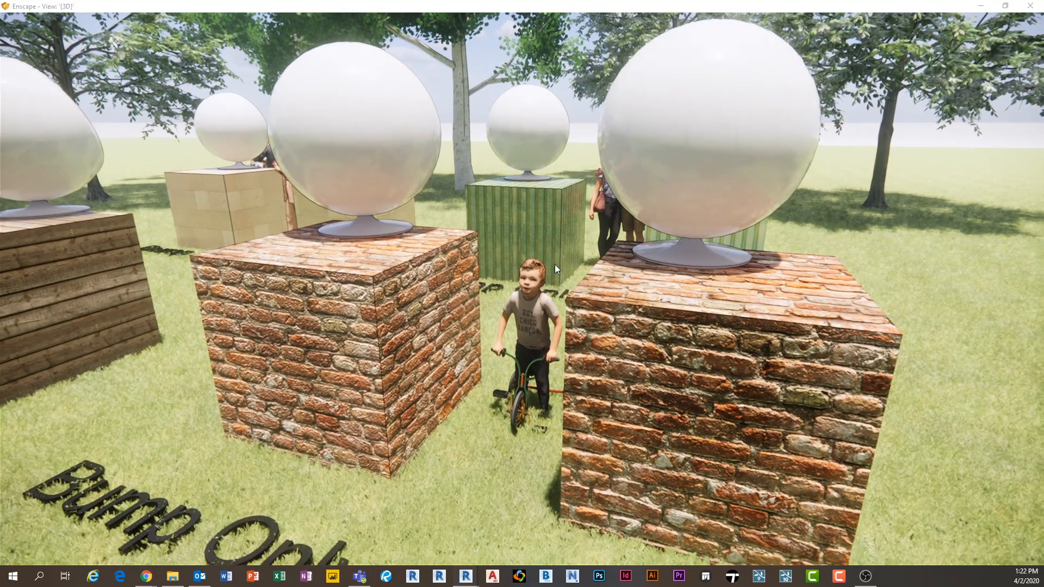
{"action": "key", "text": "w"}
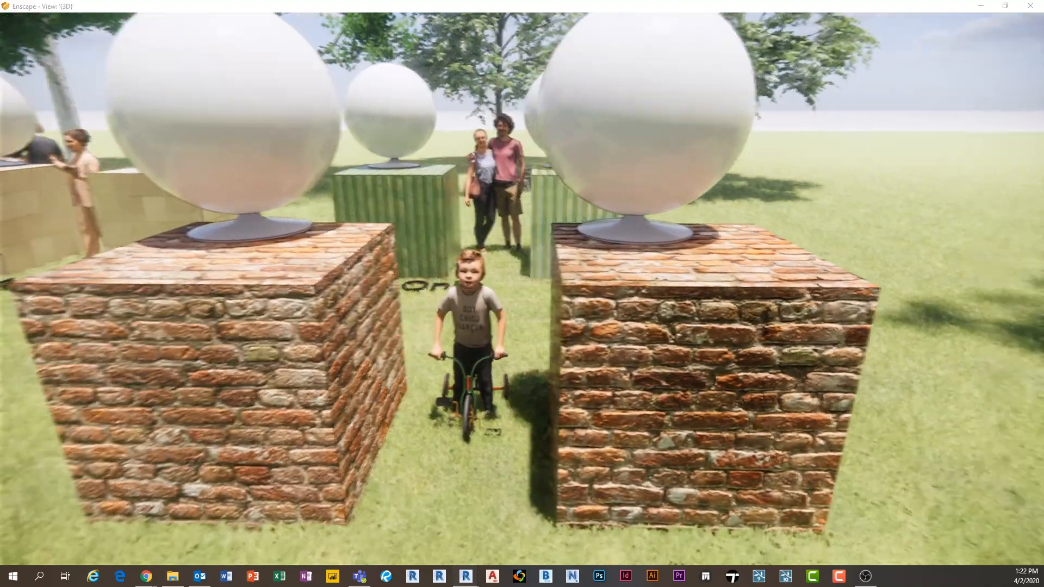
{"action": "key", "text": "w"}
{"action": "key", "text": "q"}
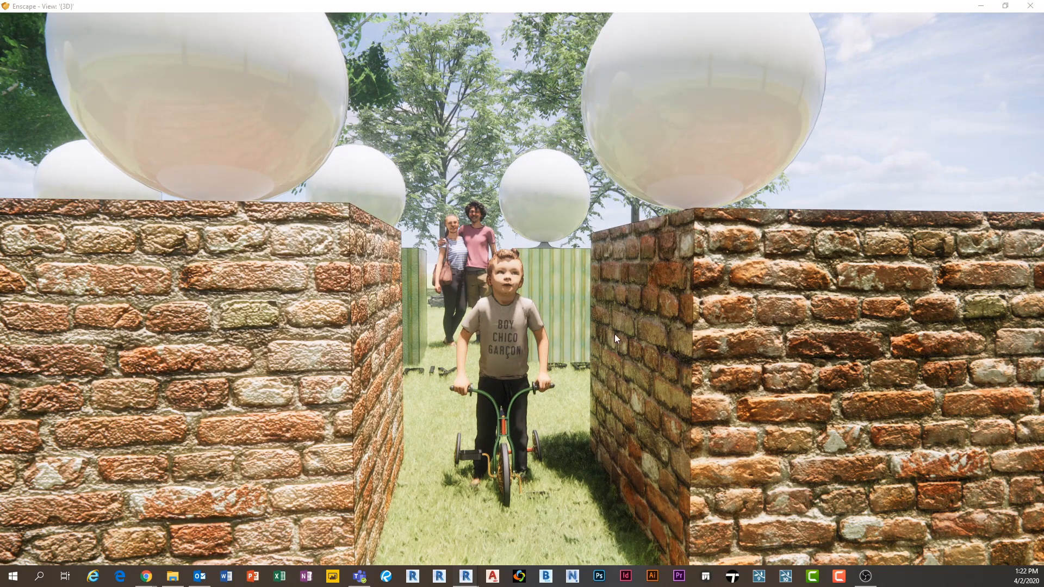
{"action": "key", "text": "d"}
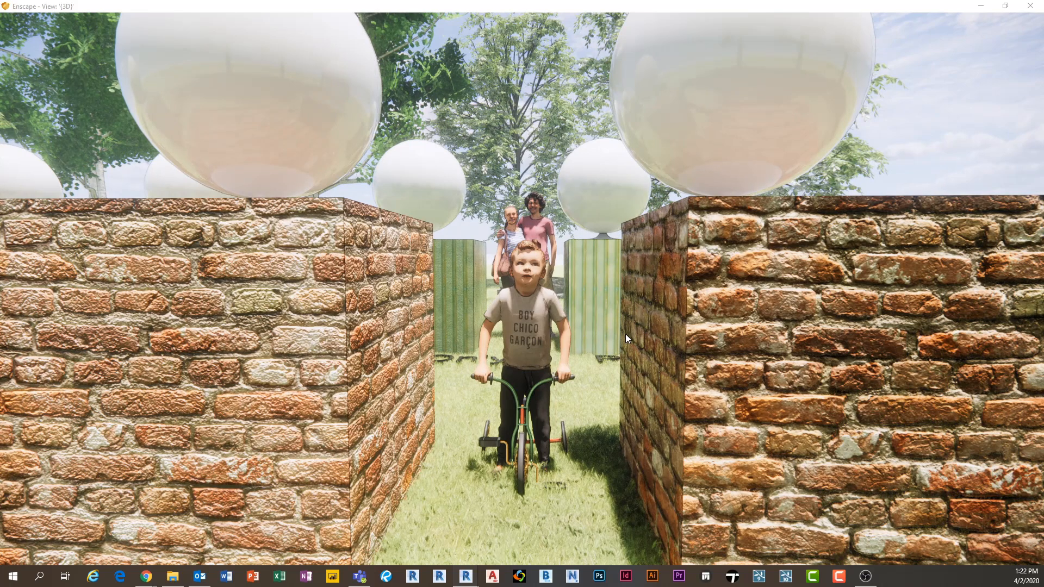
{"action": "key", "text": "s"}
{"action": "key", "text": "d"}
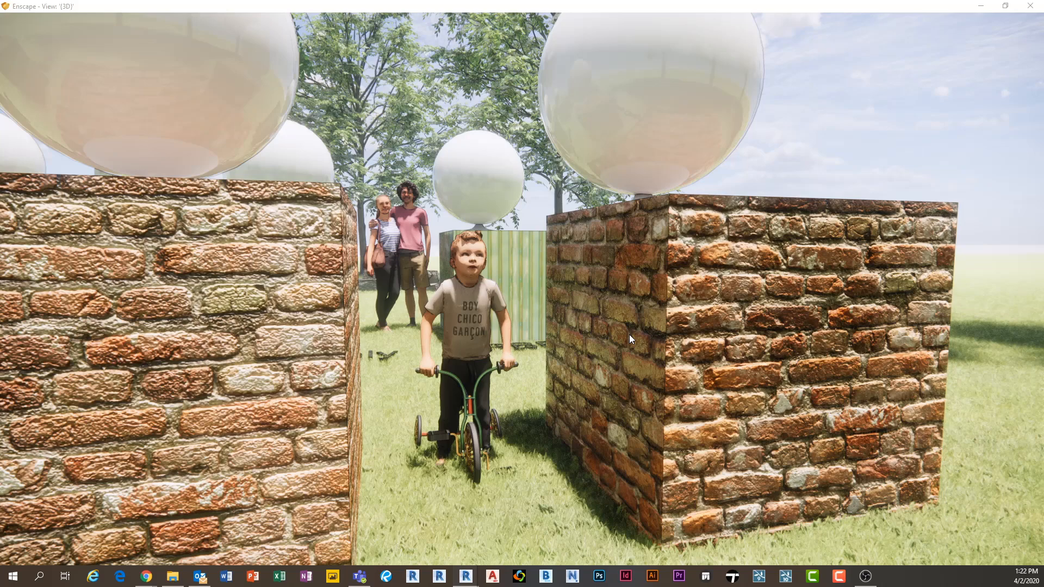
{"action": "key", "text": "s"}
{"action": "key", "text": "d"}
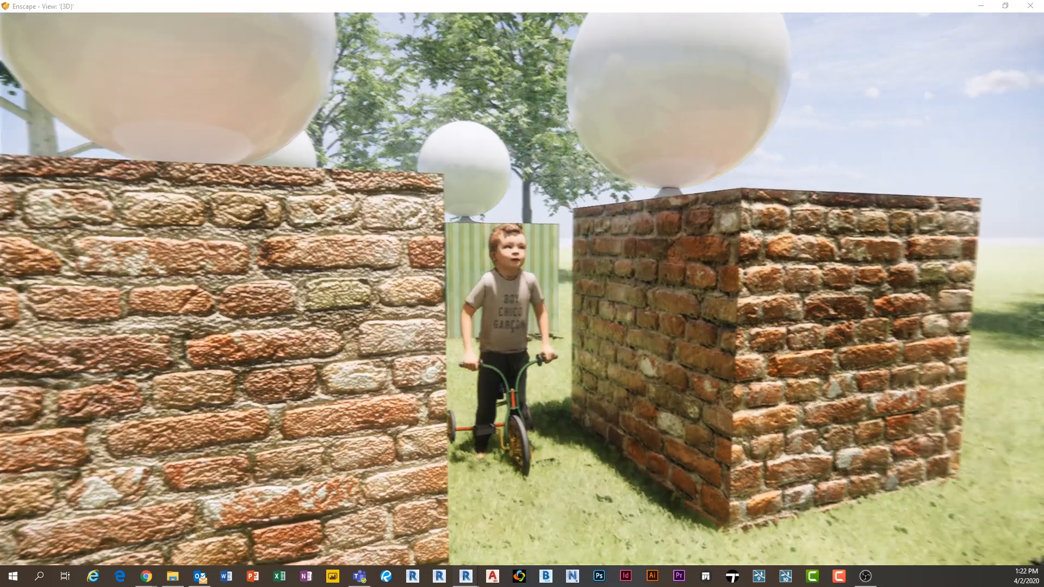
- Move to the wood plank cubes and examine the surface reflections on their facing sides
{"action": "right_click_drag", "start_coordinate": [522, 294], "coordinate": [689, 330]}
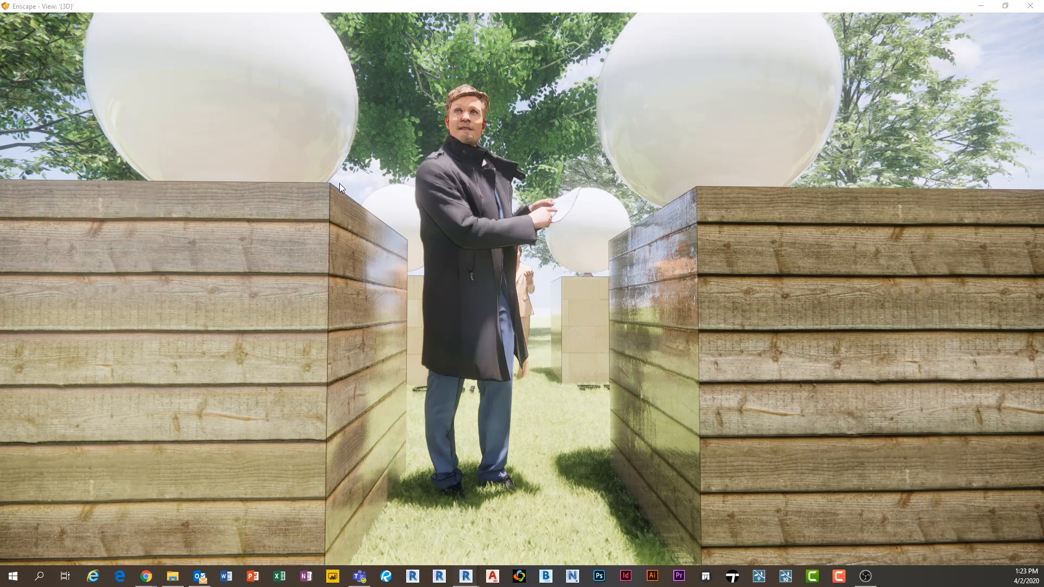
{"action": "key", "text": "w"}
{"action": "mouse_move", "coordinate": [660, 299]}
{"action": "left_mouse_down"}
{"action": "mouse_move", "coordinate": [686, 299]}
{"action": "mouse_move", "coordinate": [661, 302]}
{"action": "left_mouse_up"}
{"action": "key", "text": "d"}
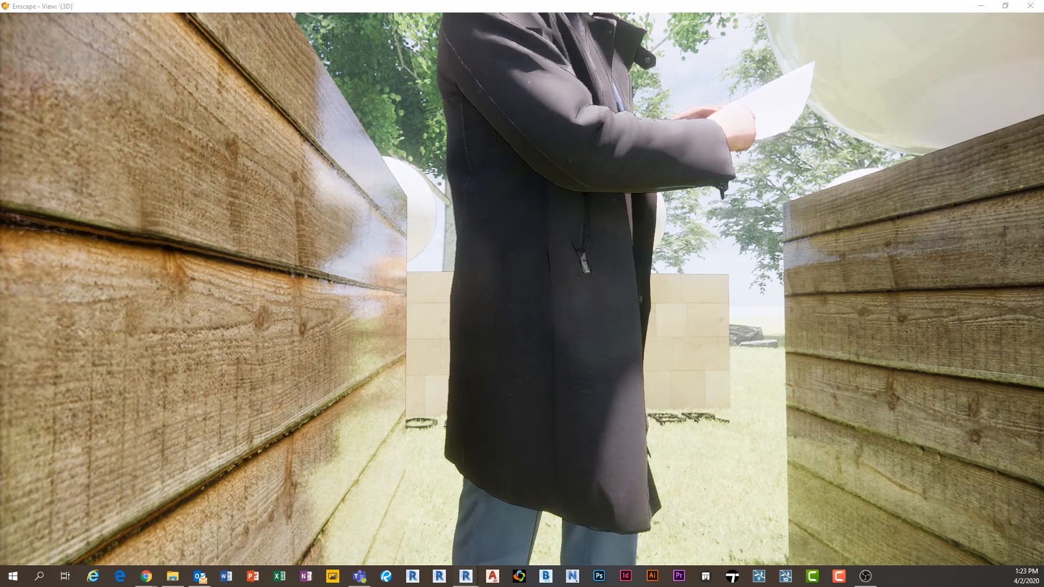
{"action": "key", "text": "a"}
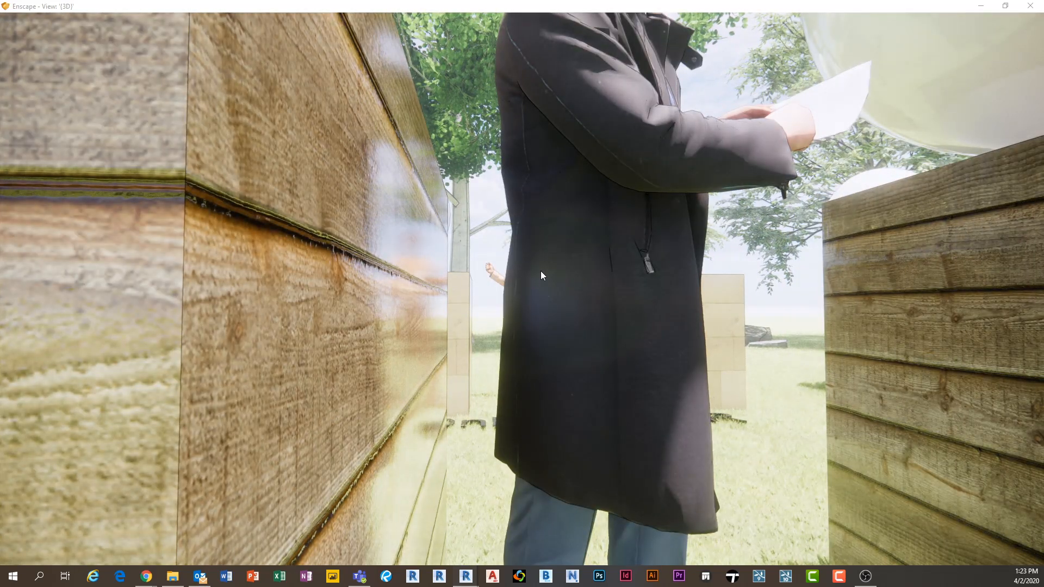
{"action": "key", "text": "w"}
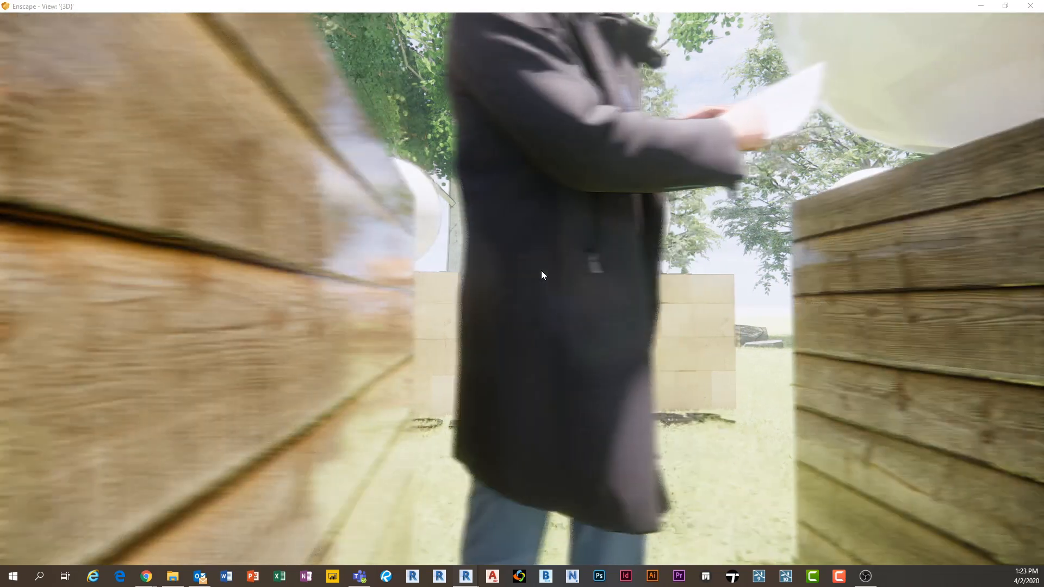
- Move to the stone cubes and examine the reflections on their facing sides up close
{"action": "key", "text": "w"}
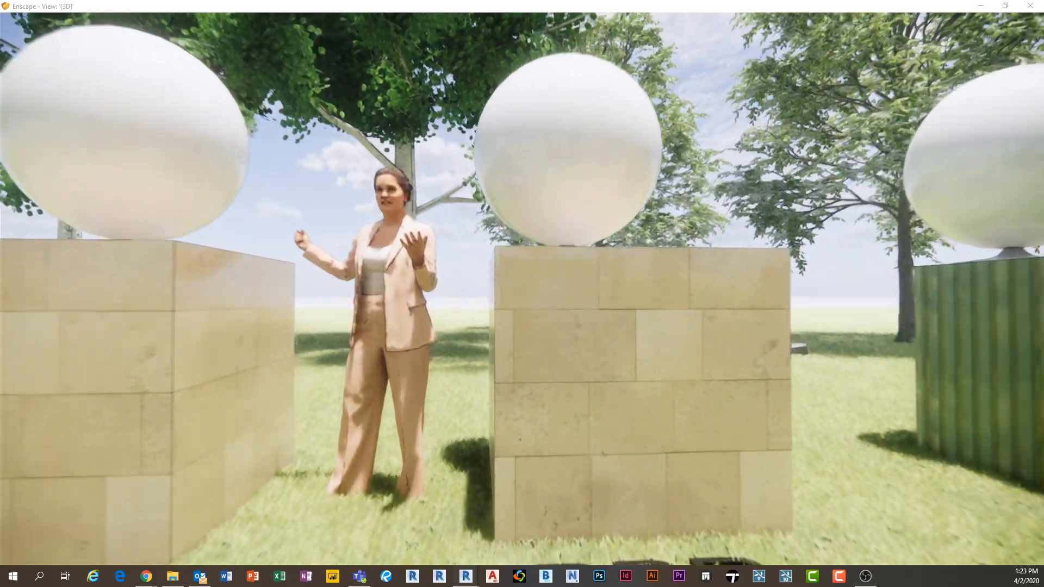
{"action": "key", "text": "s"}
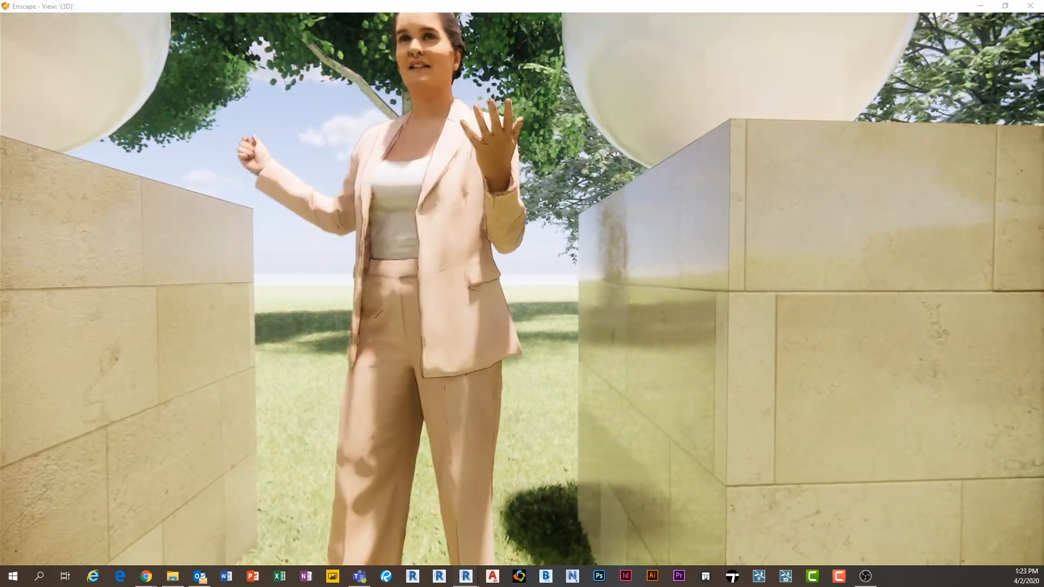
{"action": "key", "text": "e"}
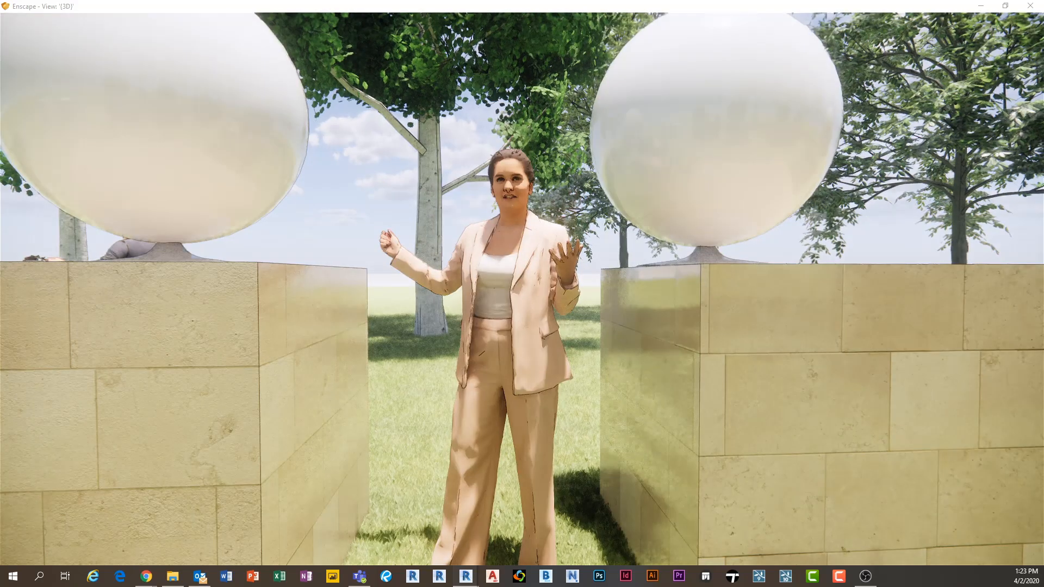
{"action": "key", "text": "w"}
{"action": "key", "text": "q"}
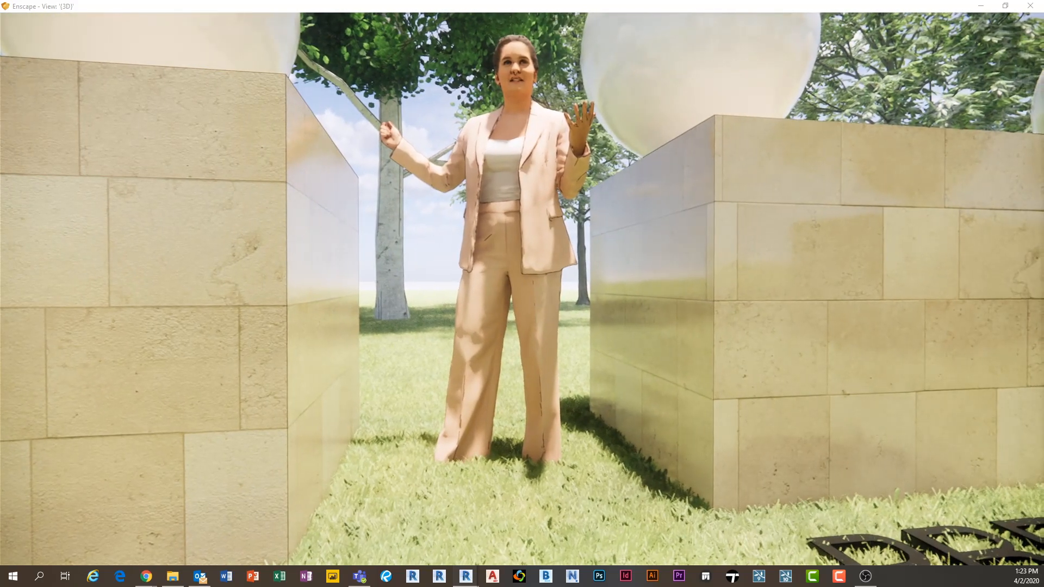
{"action": "key", "text": "w"}
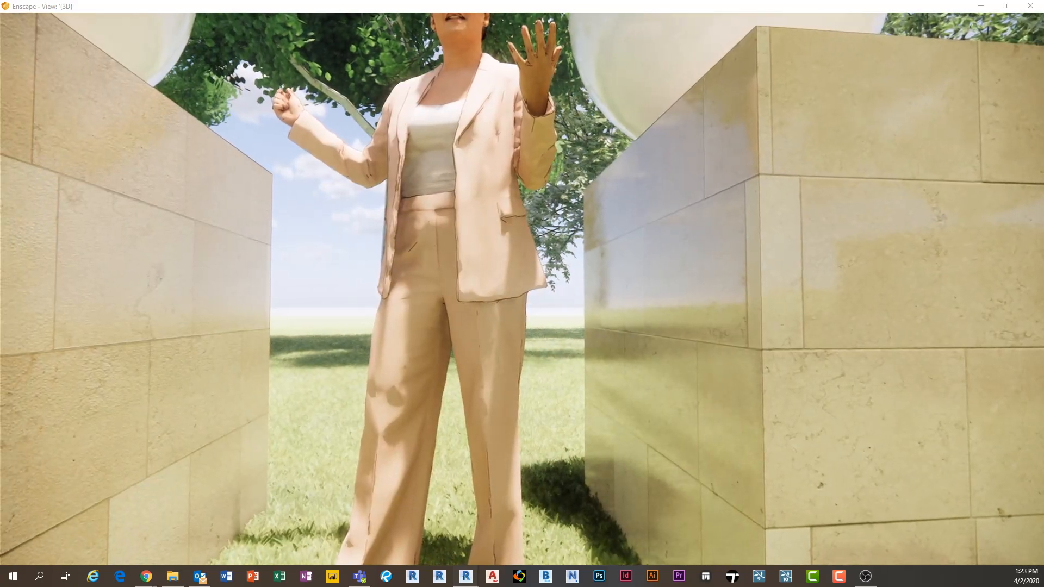
{"action": "key", "text": "s"}
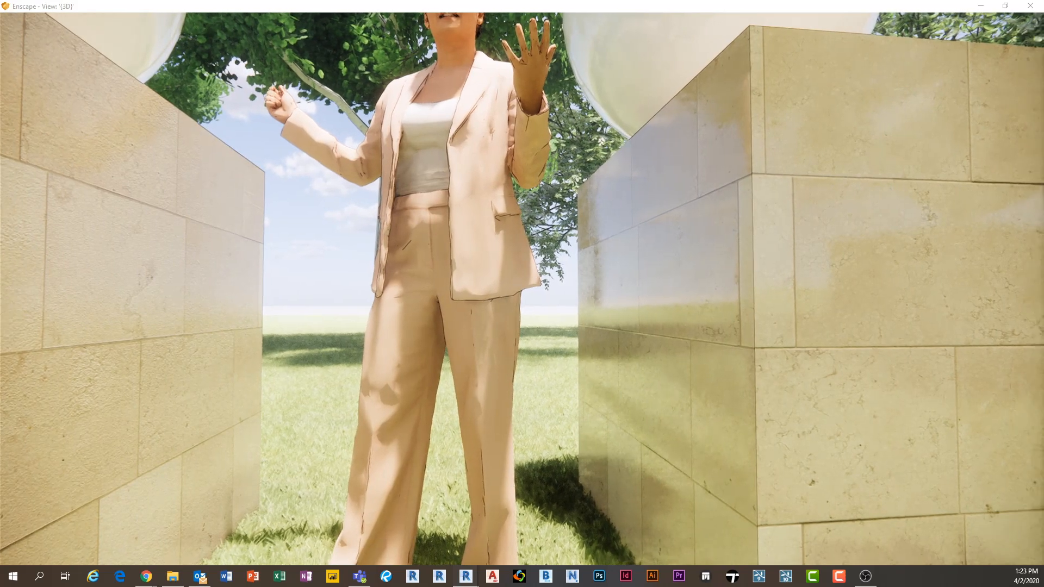
{"action": "key", "text": "s"}
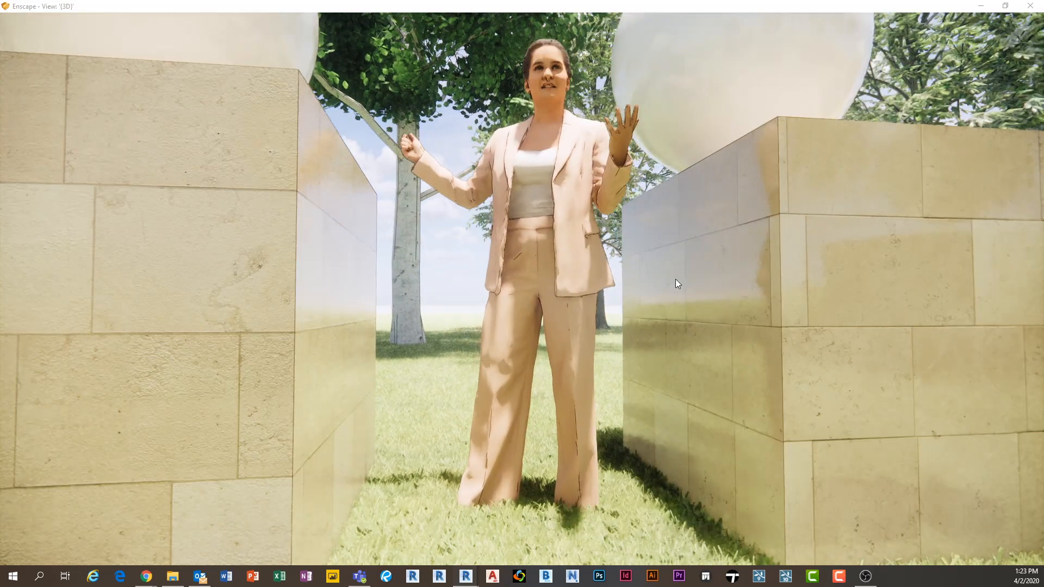
- Compare the front faces of the Bump Only and PBR stone cubes from side to side and from ground level
{"action": "key", "text": "d"}
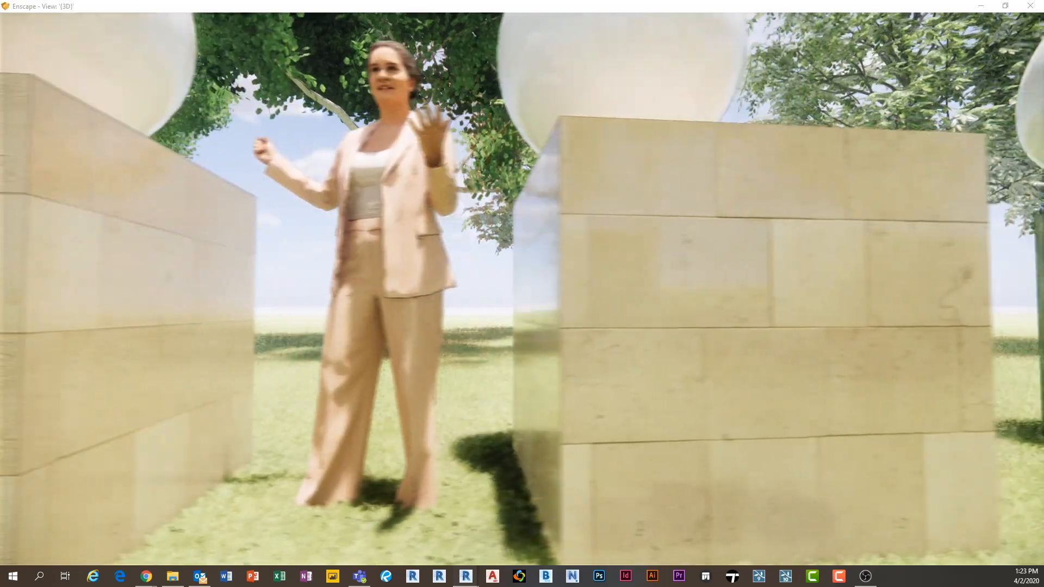
{"action": "key", "text": "a"}
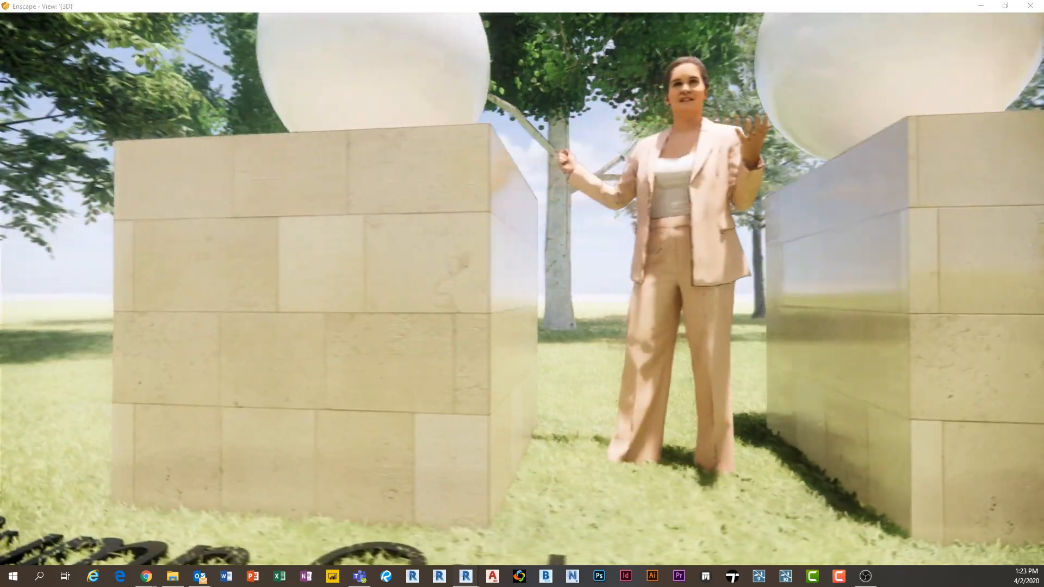
{"action": "key", "text": "d"}
{"action": "key", "text": "a"}
{"action": "key", "text": "a"}
{"action": "key", "text": "d"}
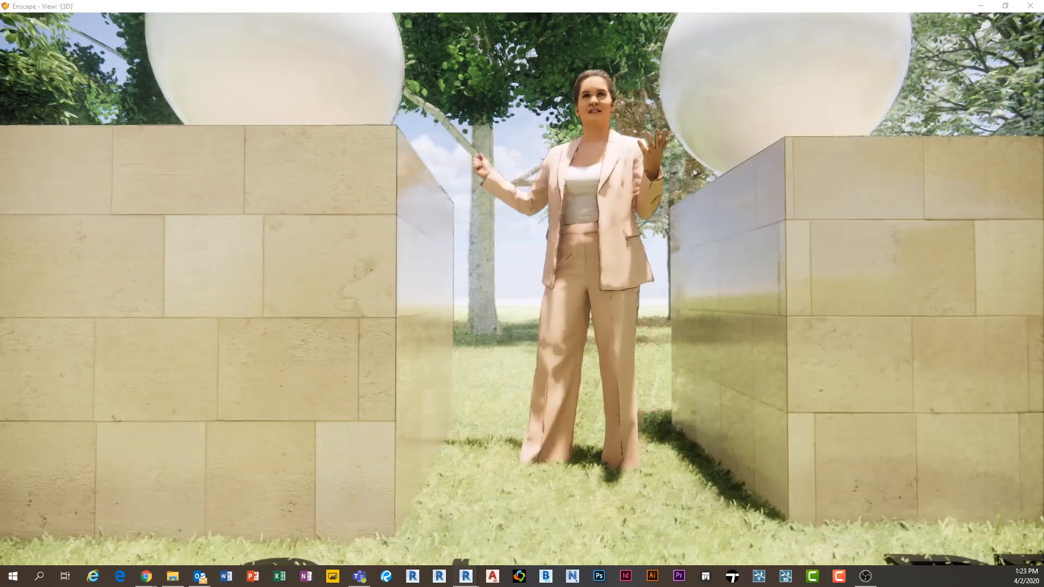
{"action": "left_click_drag", "start_coordinate": [663, 286], "coordinate": [677, 280]}
{"action": "key", "text": "q"}
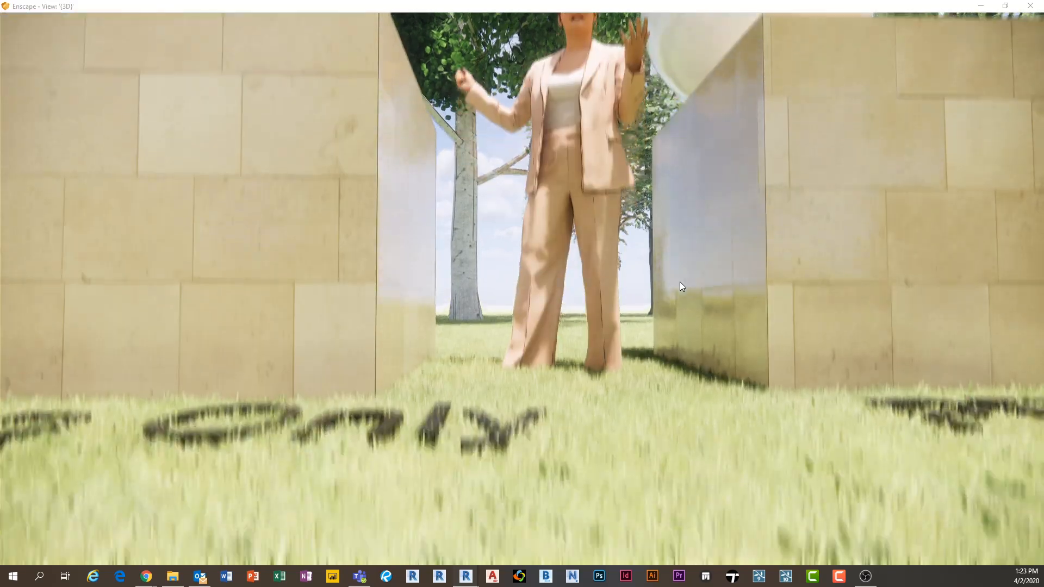
{"action": "key", "text": "e"}
- Move away from the stone cubes and around to the green corrugated metal cubes
{"action": "left_click_drag", "start_coordinate": [679, 282], "coordinate": [696, 298]}
{"action": "key", "text": "d"}
{"action": "key", "text": "e"}
{"action": "key", "text": "q"}
{"action": "key", "text": "a"}
{"action": "key", "text": "w"}
{"action": "key", "text": "w"}
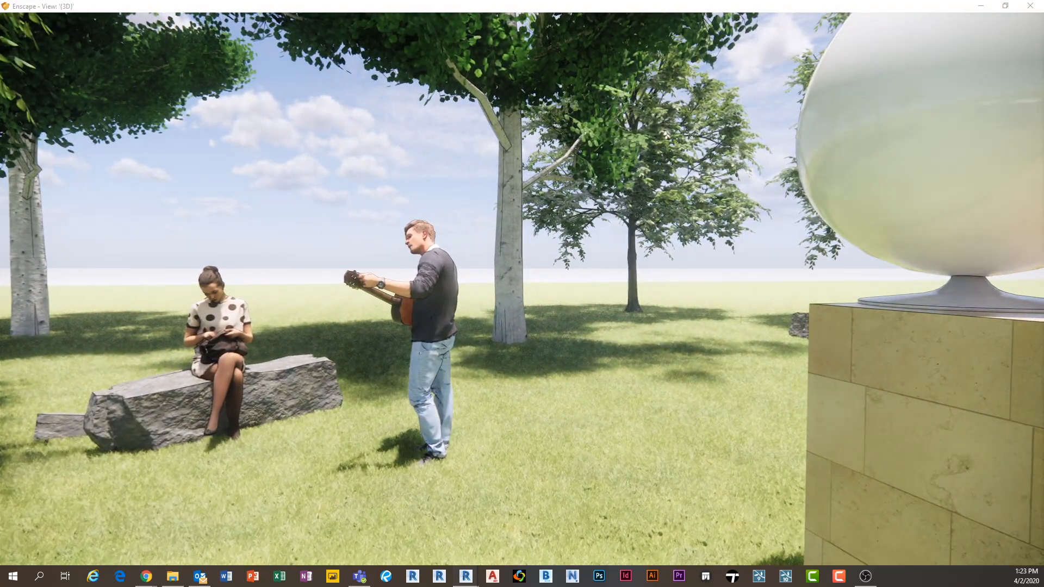
{"action": "key", "text": "a"}
{"action": "left_click_drag", "start_coordinate": [522, 298], "coordinate": [707, 298]}
{"action": "key", "text": "w"}
{"action": "key", "text": "w"}
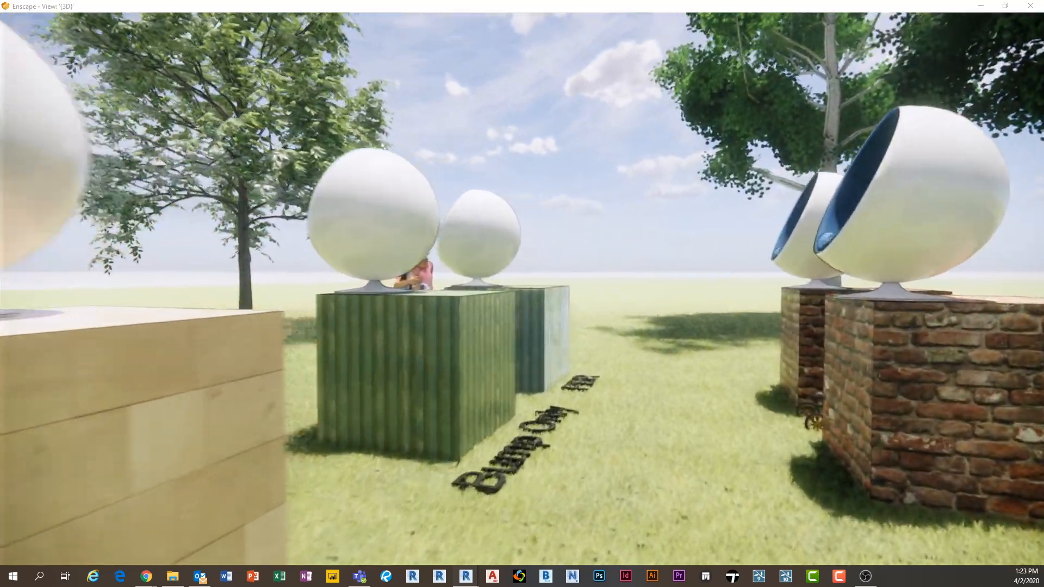
{"action": "key", "text": "a"}
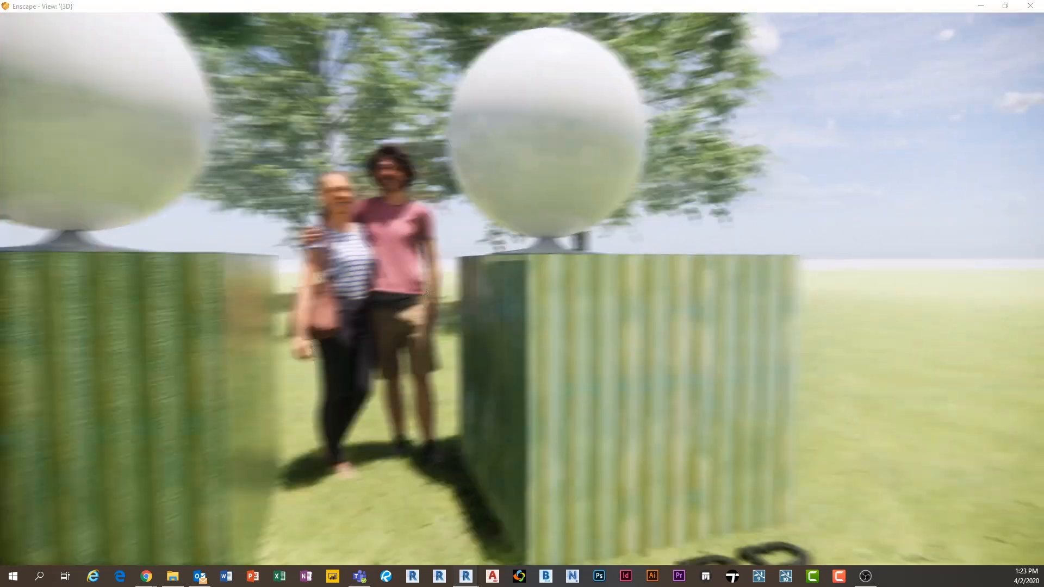
- Compare the front faces and facing sides of the Bump Only and PBR corrugated metal cubes up close
{"action": "key", "text": "d"}
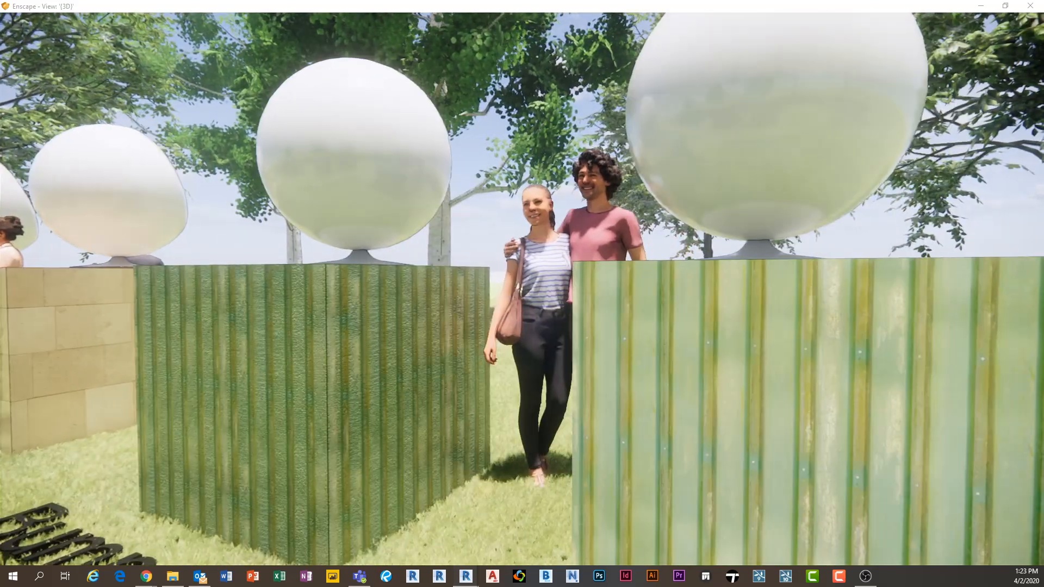
{"action": "key", "text": "q"}
{"action": "key", "text": "a"}
{"action": "left_click_drag", "start_coordinate": [522, 298], "coordinate": [680, 282]}
{"action": "key", "text": "a"}
{"action": "key", "text": "d"}
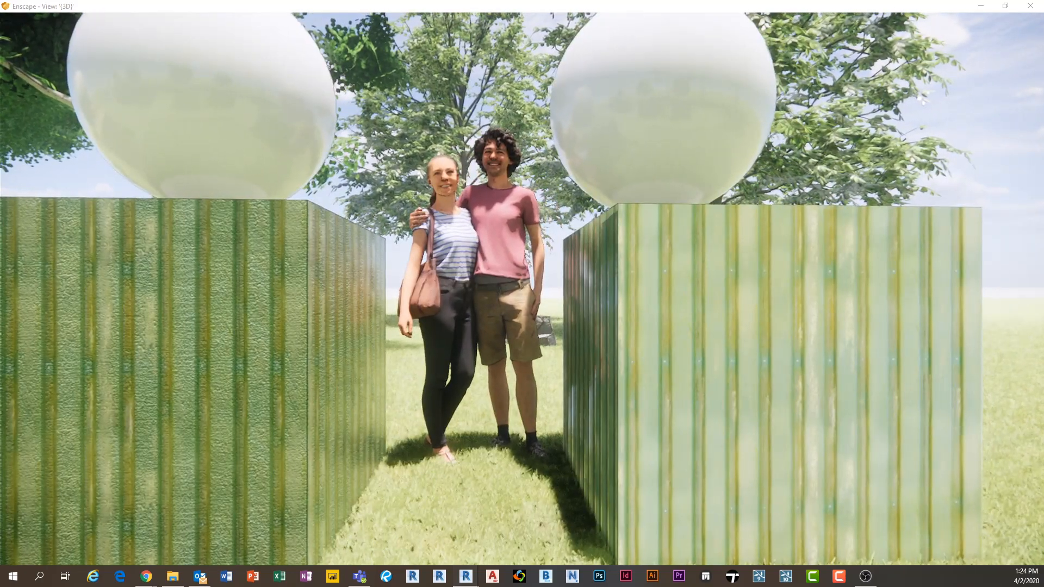
{"action": "key", "text": "a"}
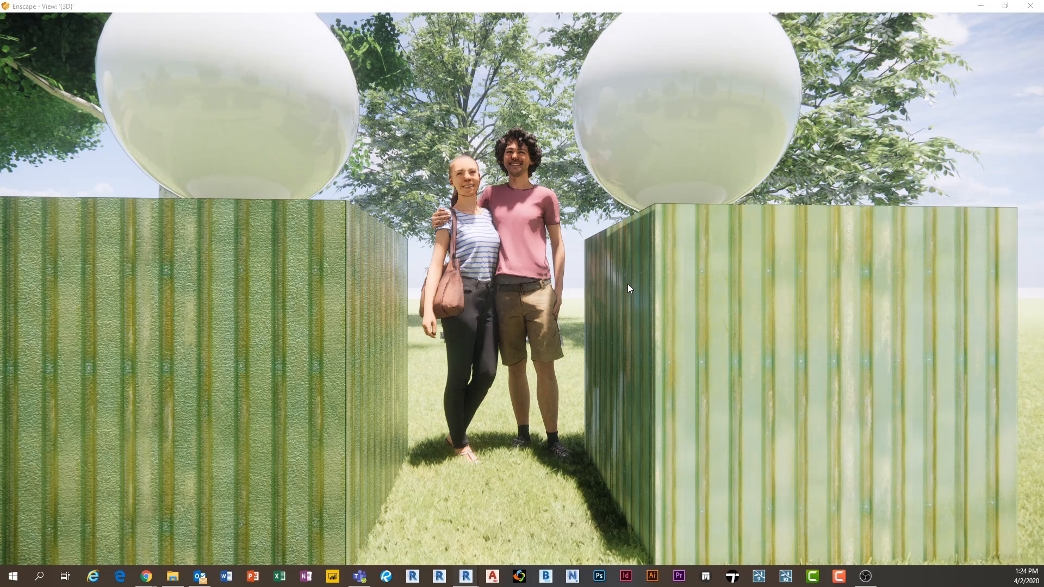
{"action": "key", "text": "w"}
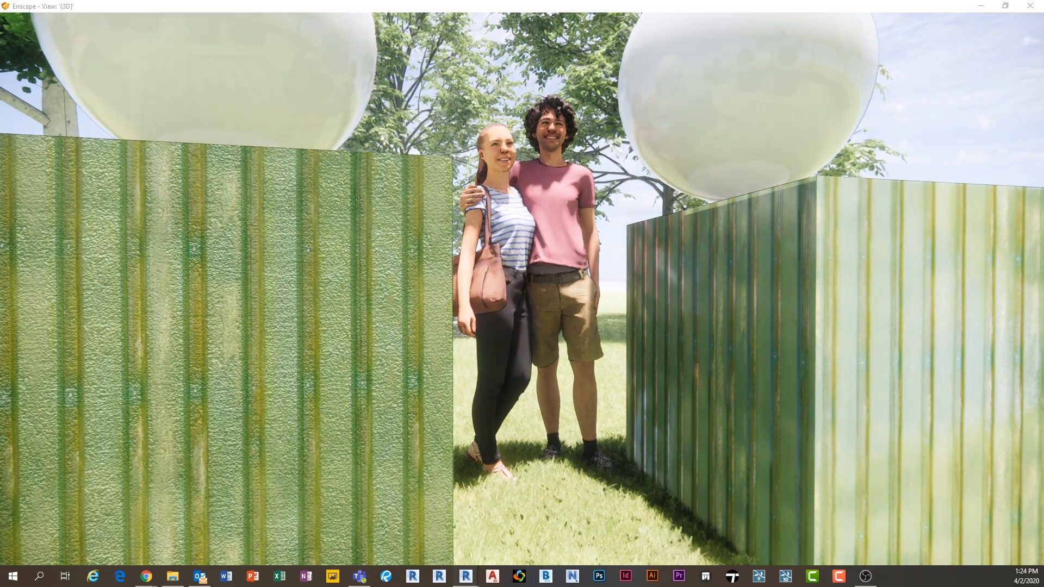
{"action": "left_click_drag", "start_coordinate": [656, 304], "coordinate": [652, 305]}
{"action": "right_click_drag", "start_coordinate": [667, 305], "coordinate": [432, 265]}
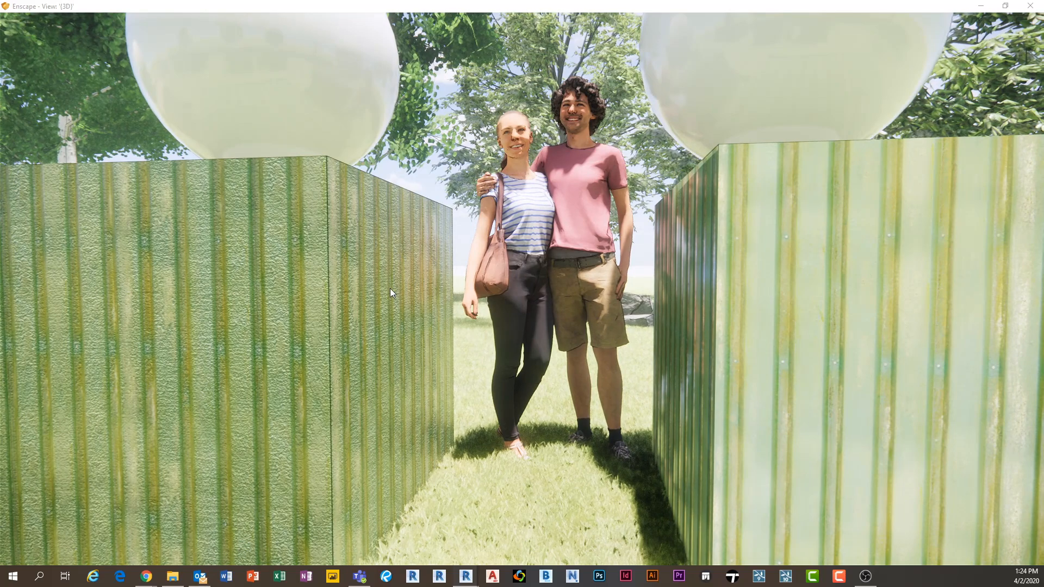
- Examine the corrugated metal cubes from other angles, then pull back to an overview with the brick cubes in front
{"action": "left_click_drag", "start_coordinate": [360, 351], "coordinate": [251, 343]}
{"action": "key", "text": "w"}
{"action": "key", "text": "s"}
{"action": "key", "text": "s"}
{"action": "key", "text": "d"}
{"action": "key", "text": "w"}
{"action": "key", "text": "a"}
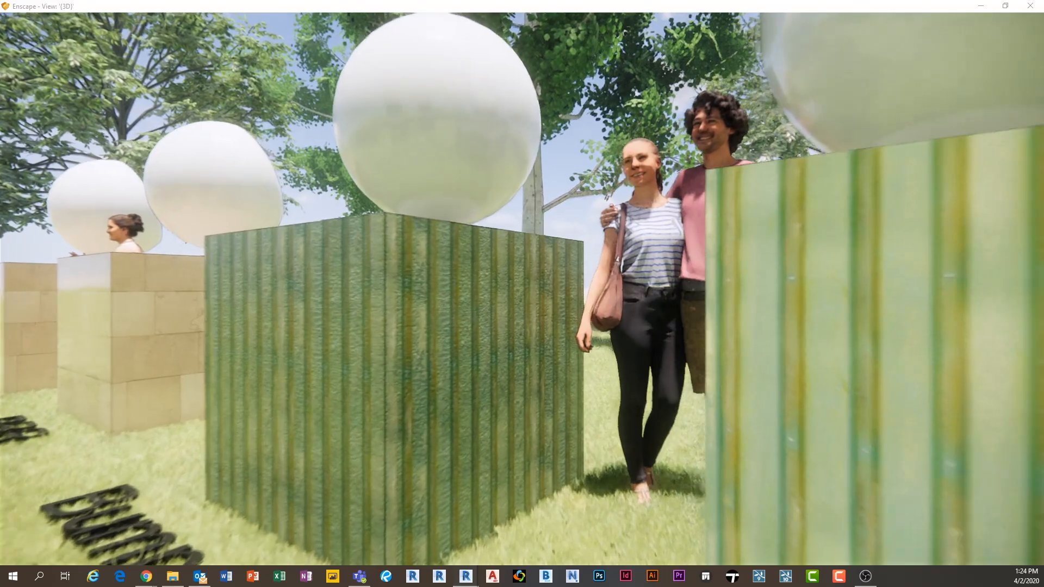
{"action": "key", "text": "s"}
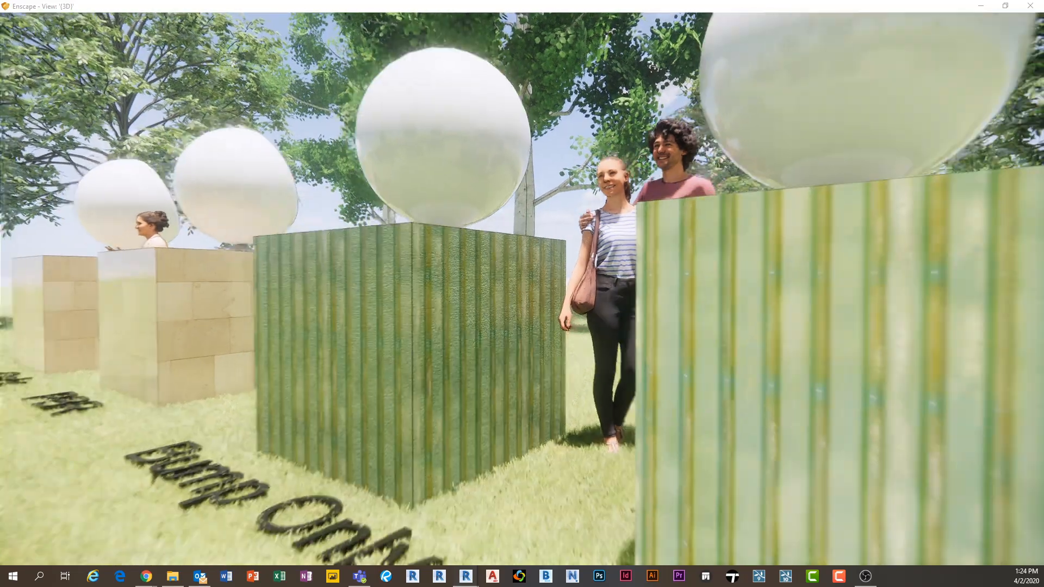
{"action": "key", "text": "s"}
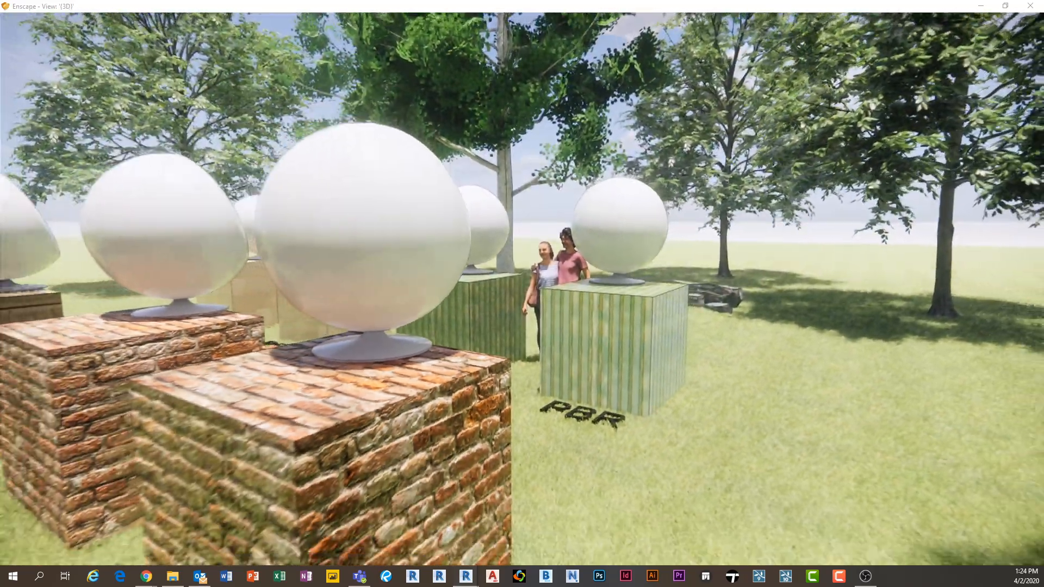
{"action": "key", "text": "a"}
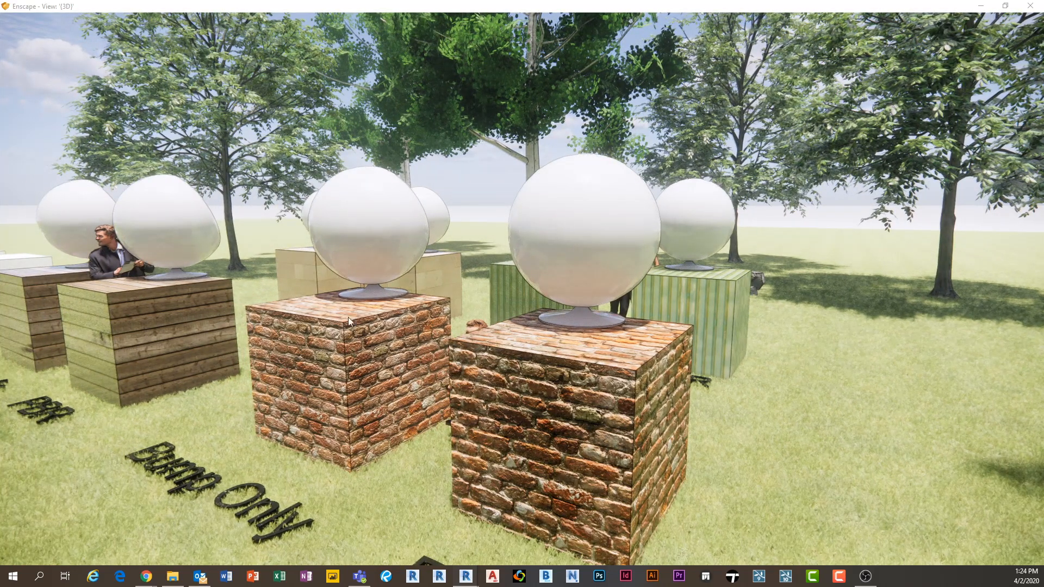
- Switch from the Enscape render to Revit and pause the live updates
{"action": "left_click", "coordinate": [979, 7]}
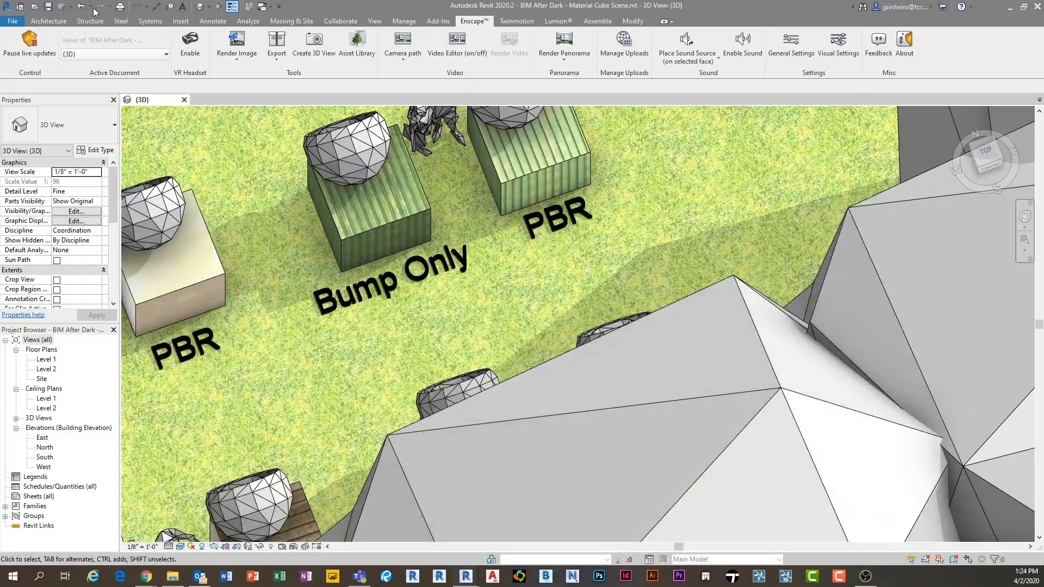
{"action": "left_click", "coordinate": [41, 55]}
- Select the blank white cube farther from the wood cubes and open the Material Browser for its Cube Material
{"action": "scroll", "coordinate": [463, 386], "scroll_direction": "down", "scroll_amount": 5}
{"action": "scroll", "coordinate": [463, 386], "scroll_direction": "up", "scroll_amount": 3}
{"action": "scroll", "coordinate": [430, 435], "scroll_direction": "up", "scroll_amount": 5}
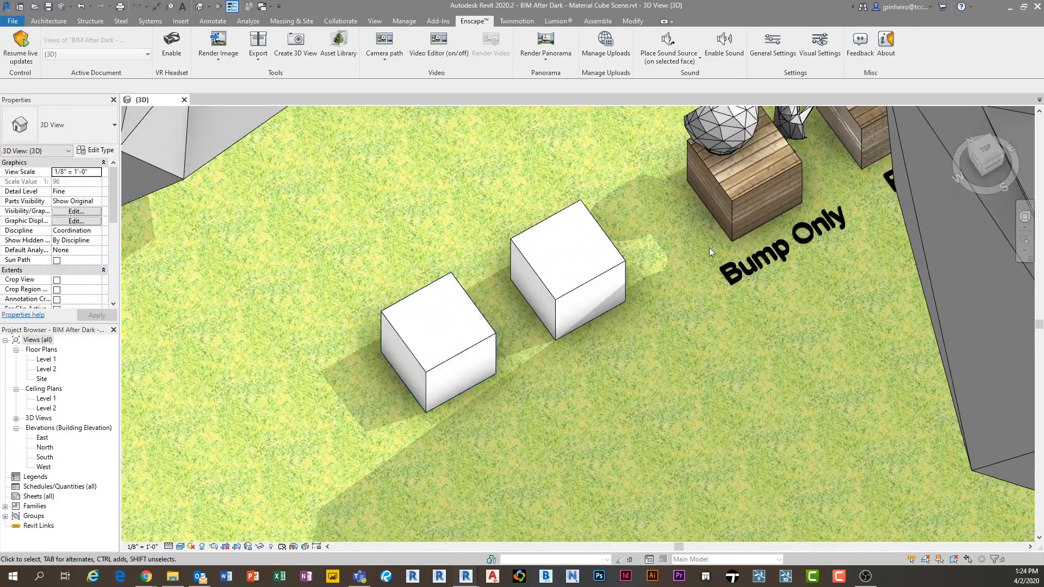
{"action": "middle_click_drag", "start_coordinate": [818, 180], "coordinate": [781, 211]}
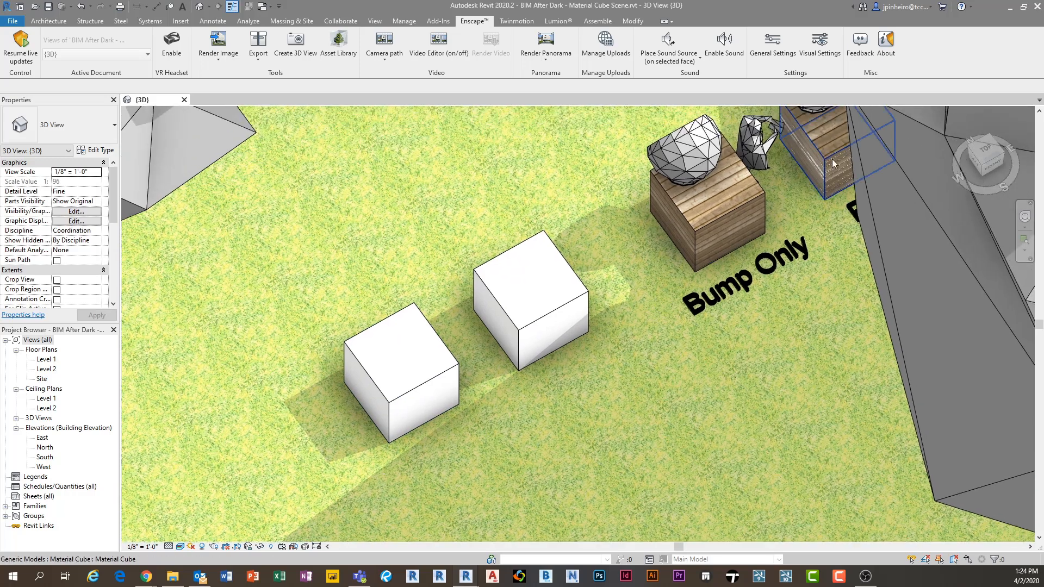
{"action": "middle_click_drag", "start_coordinate": [708, 251], "coordinate": [692, 290]}
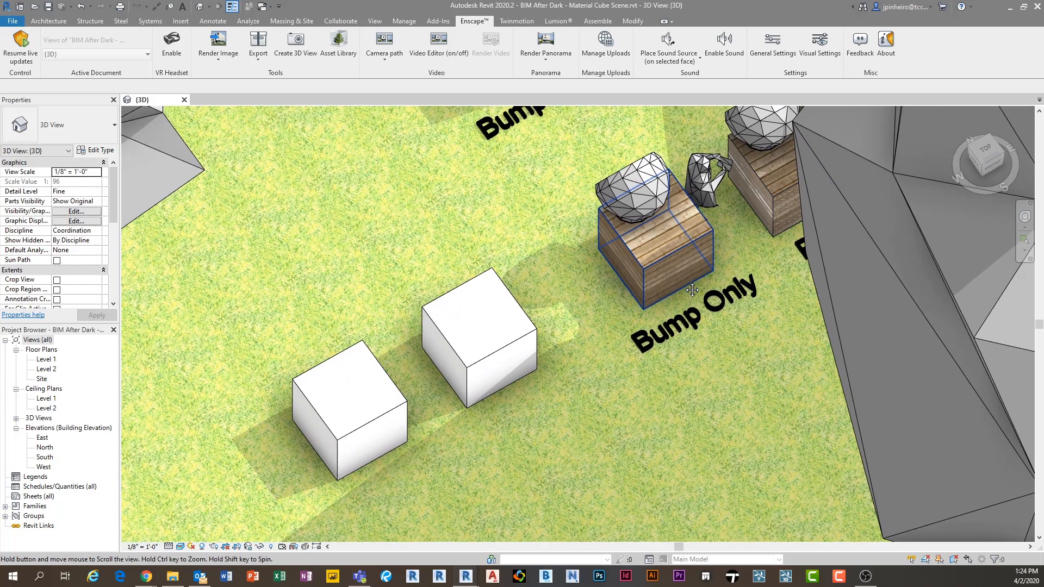
{"action": "left_click", "coordinate": [362, 422]}
{"action": "left_click", "coordinate": [90, 232]}
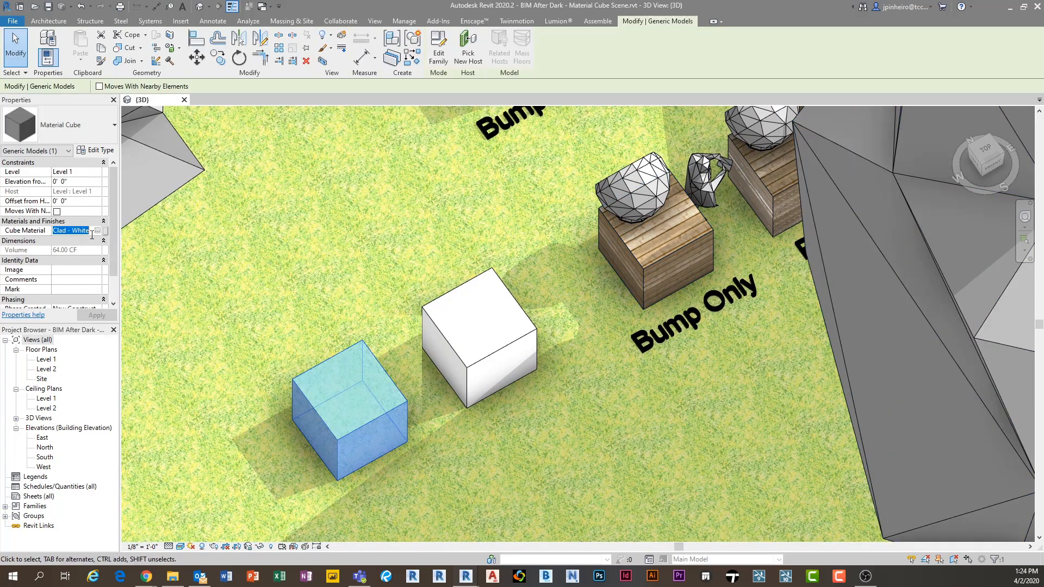
{"action": "left_click", "coordinate": [98, 231]}
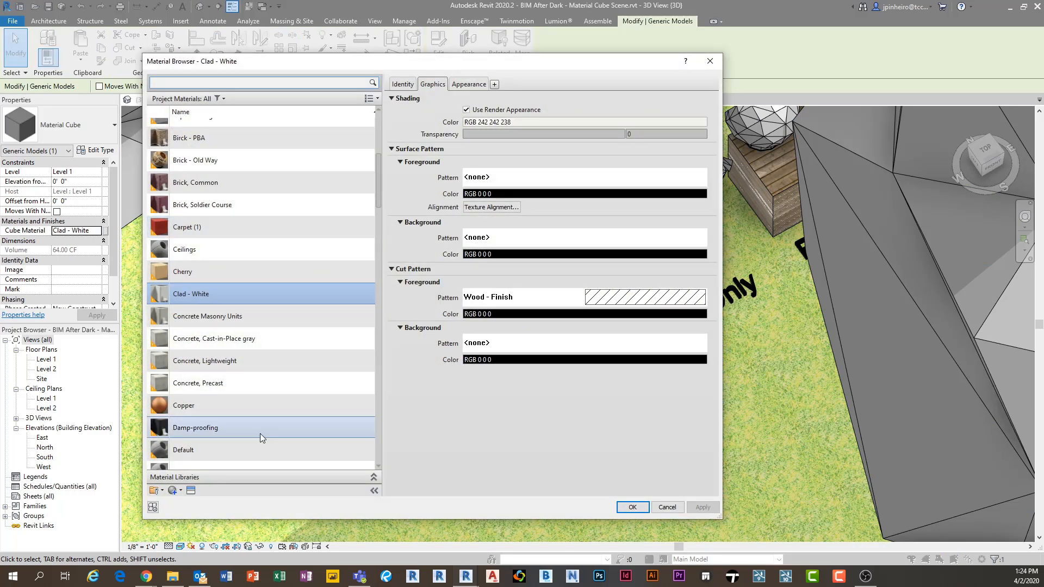
- Create a new material and rename it "Wood Plank - Old School 1"
{"action": "left_click", "coordinate": [173, 492]}
{"action": "left_click", "coordinate": [201, 499]}
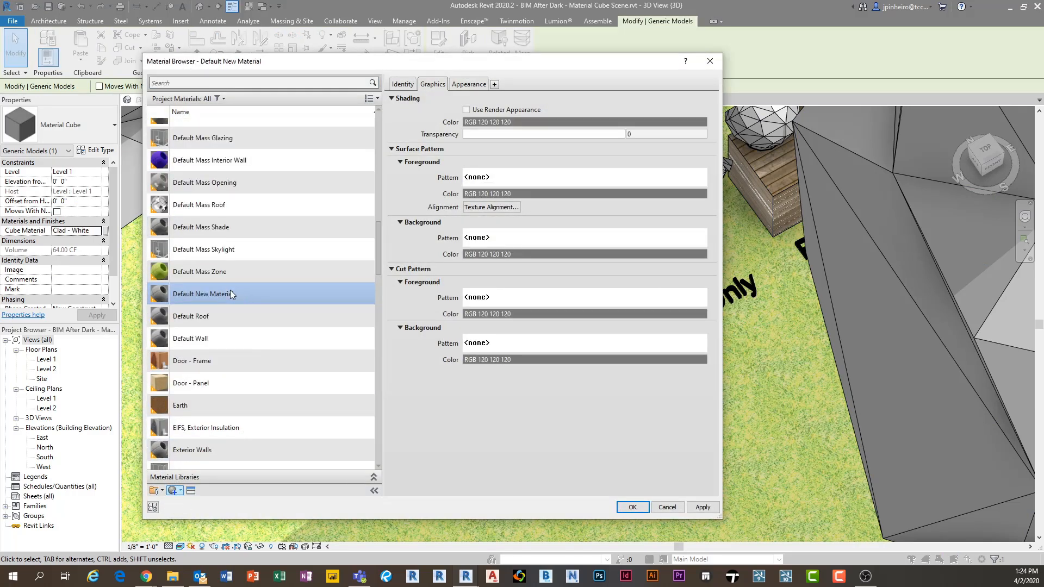
{"action": "right_click", "coordinate": [230, 290]}
{"action": "left_click", "coordinate": [263, 322]}
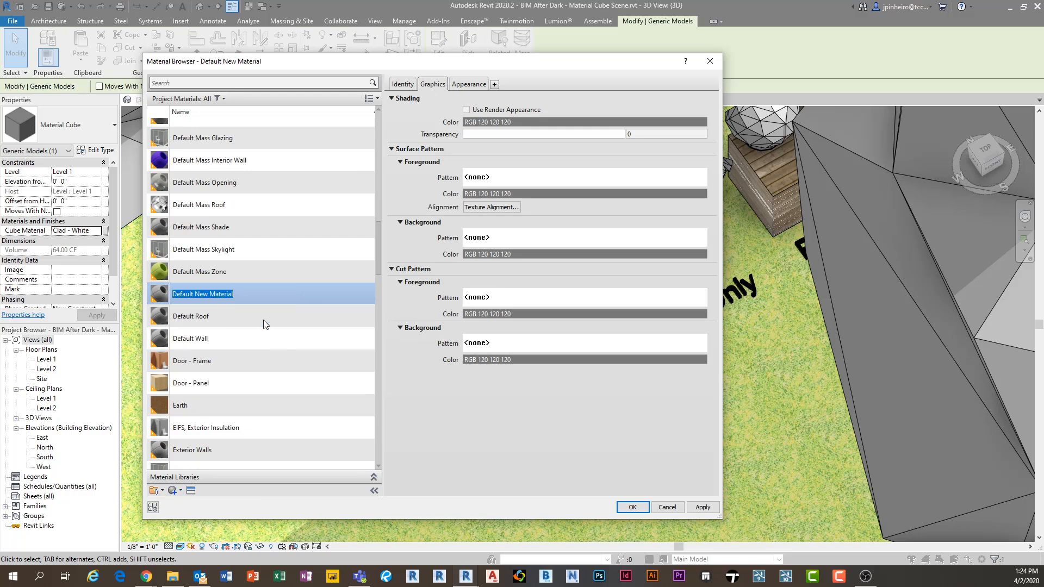
{"action": "type", "text": "Wood Plank - Old School"}
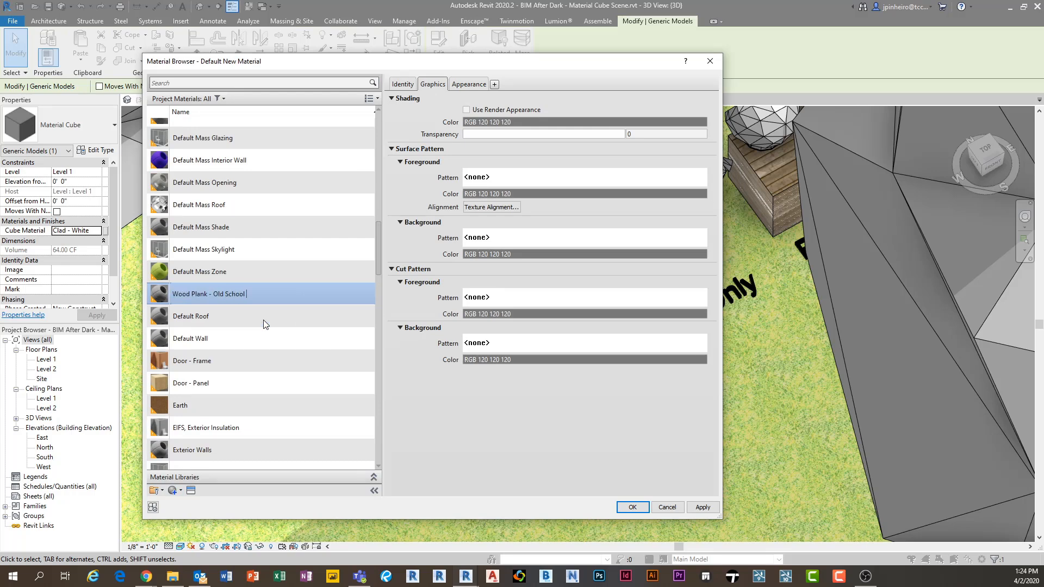
{"action": "key", "text": "Return"}
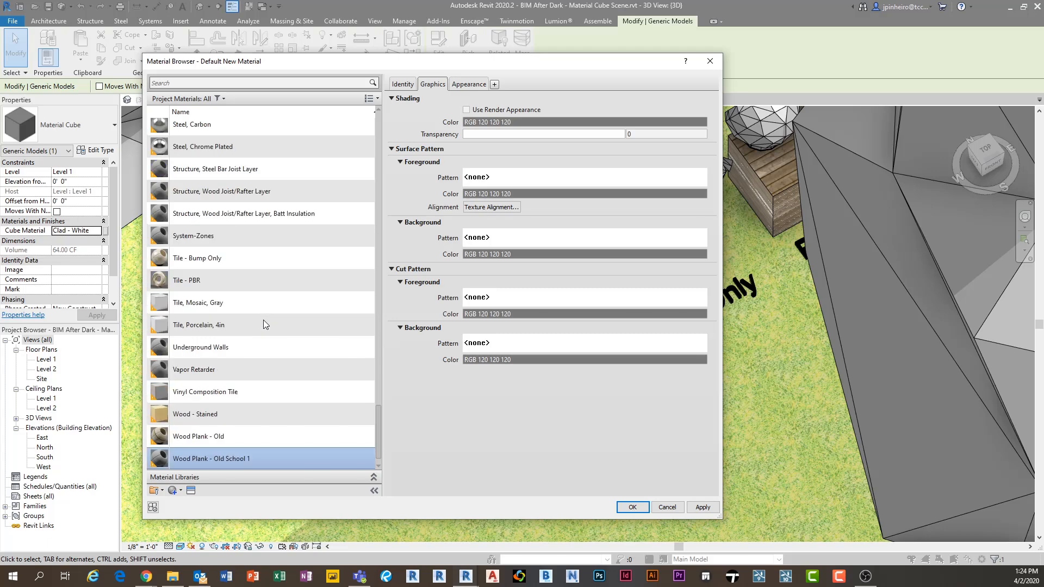
- Assign planks_brown_10_diff_2k.jpg from the desktop's Wood Blanks folder as the material's appearance image, showing the files as extra large icons
{"action": "left_click", "coordinate": [459, 84]}
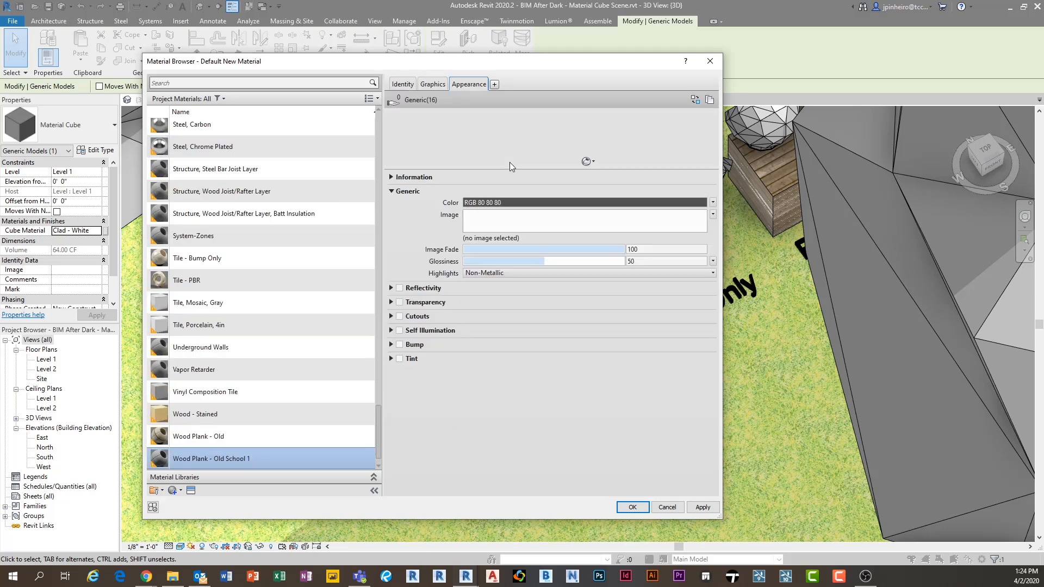
{"action": "left_click", "coordinate": [524, 221]}
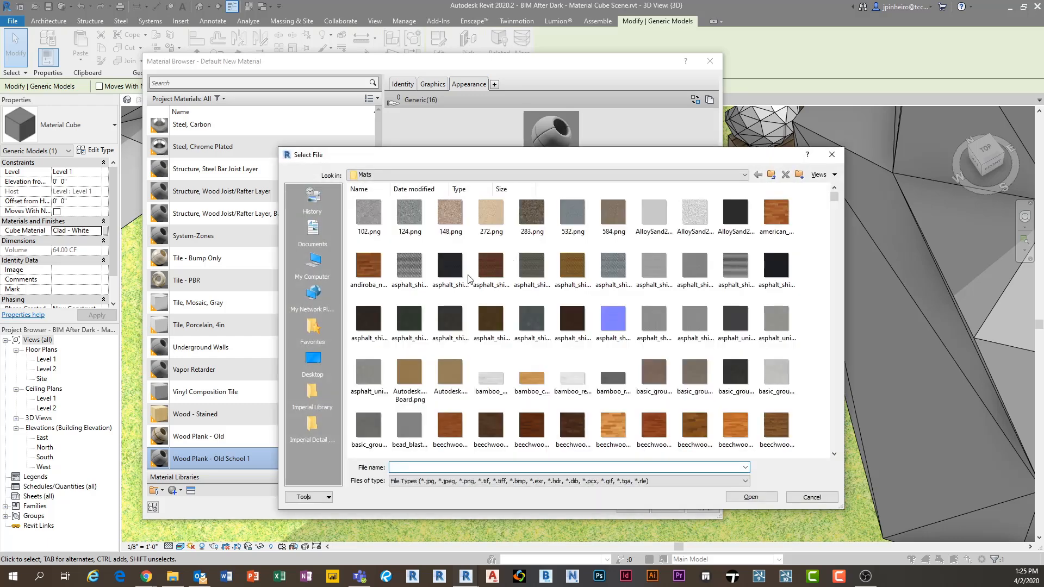
{"action": "left_click", "coordinate": [312, 363]}
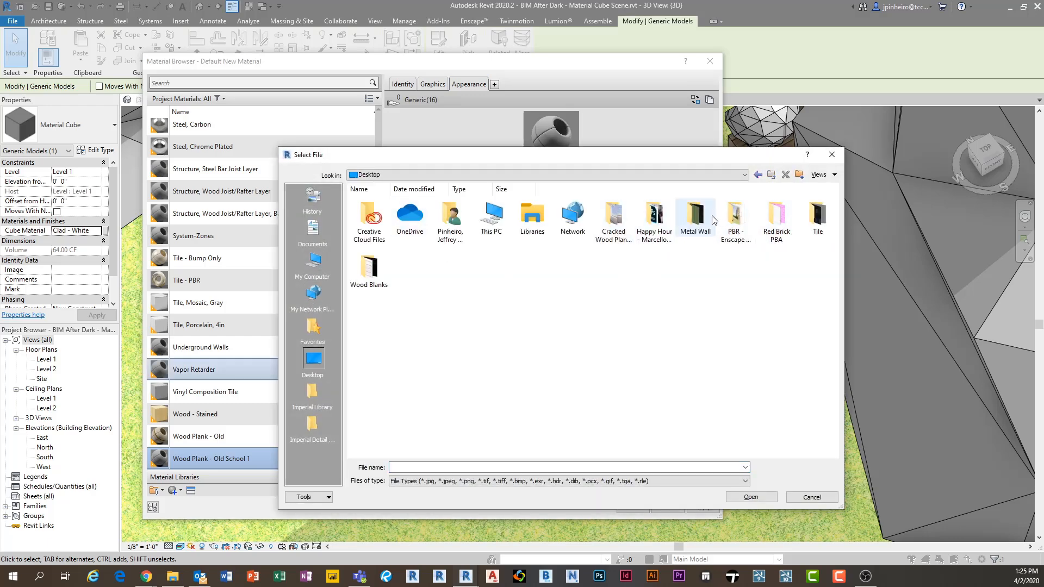
{"action": "double_click", "coordinate": [368, 267]}
{"action": "left_click", "coordinate": [450, 213]}
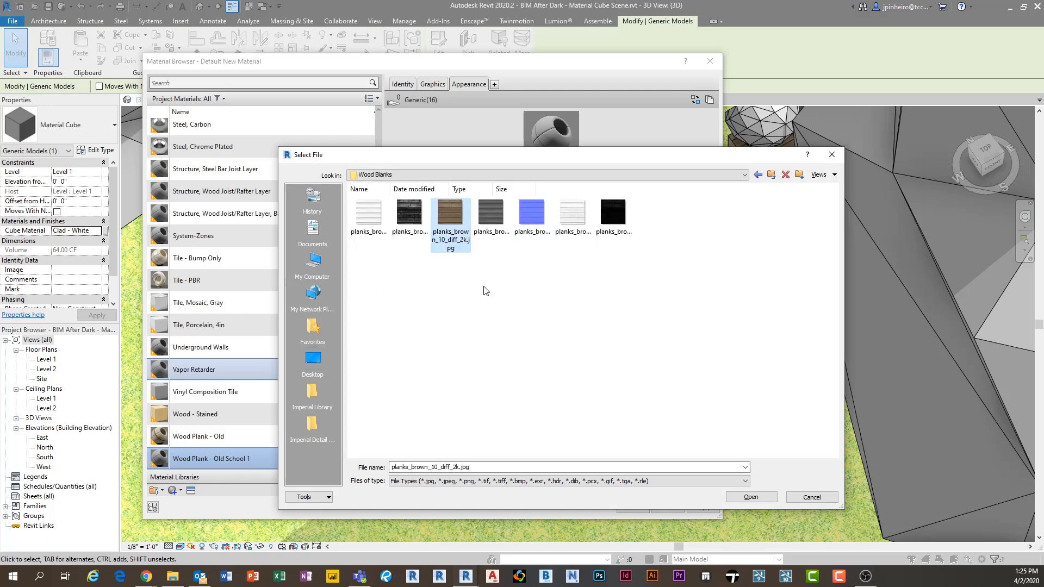
{"action": "right_click", "coordinate": [468, 275]}
{"action": "mouse_move", "coordinate": [461, 282]}
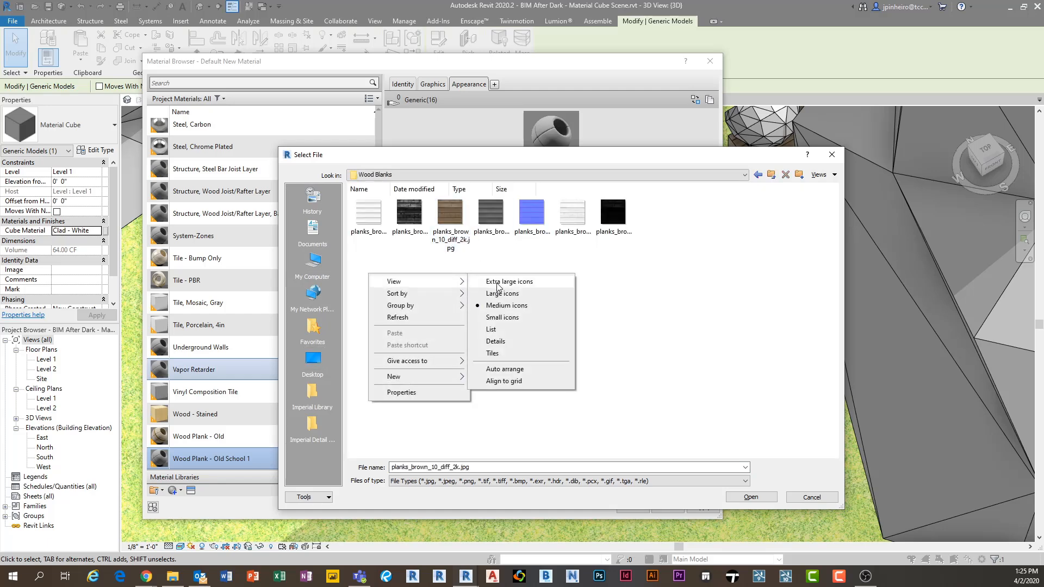
{"action": "left_click", "coordinate": [506, 283]}
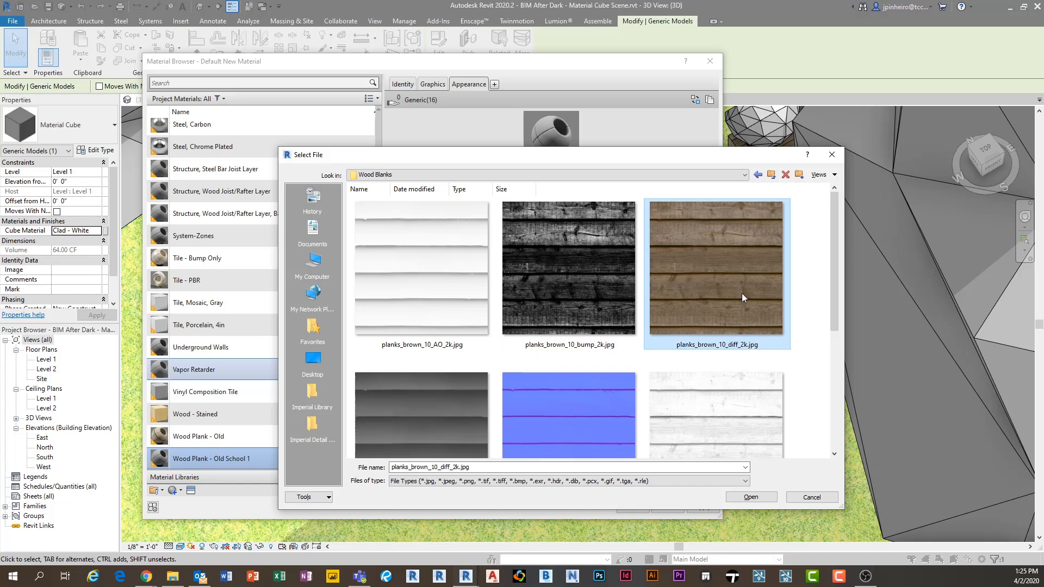
{"action": "left_click", "coordinate": [750, 496]}
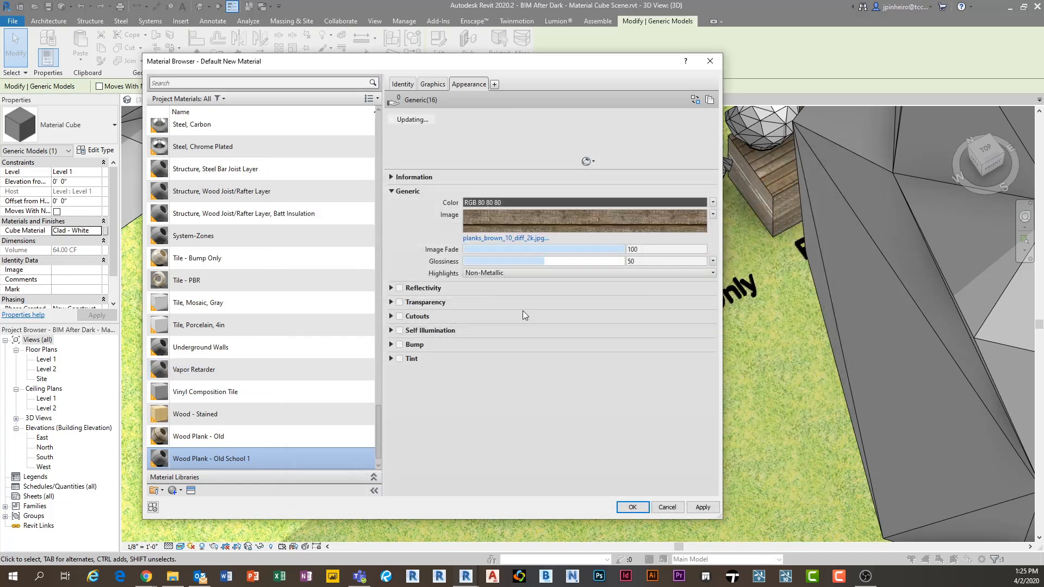
- Enlarge the material preview and set the plank image's sample size width to 30
{"action": "left_click_drag", "start_coordinate": [549, 165], "coordinate": [569, 350]}
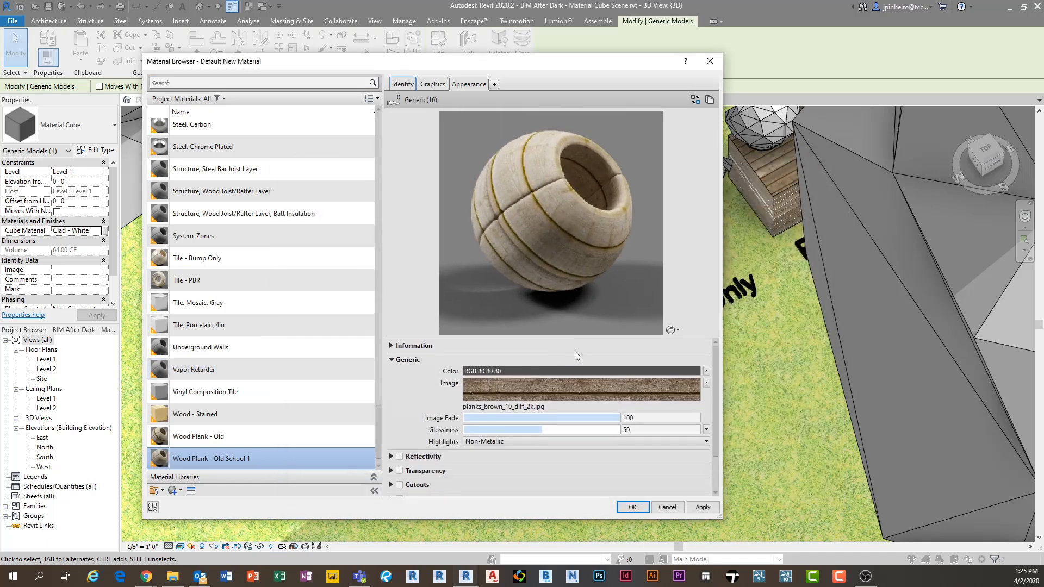
{"action": "left_click", "coordinate": [528, 392]}
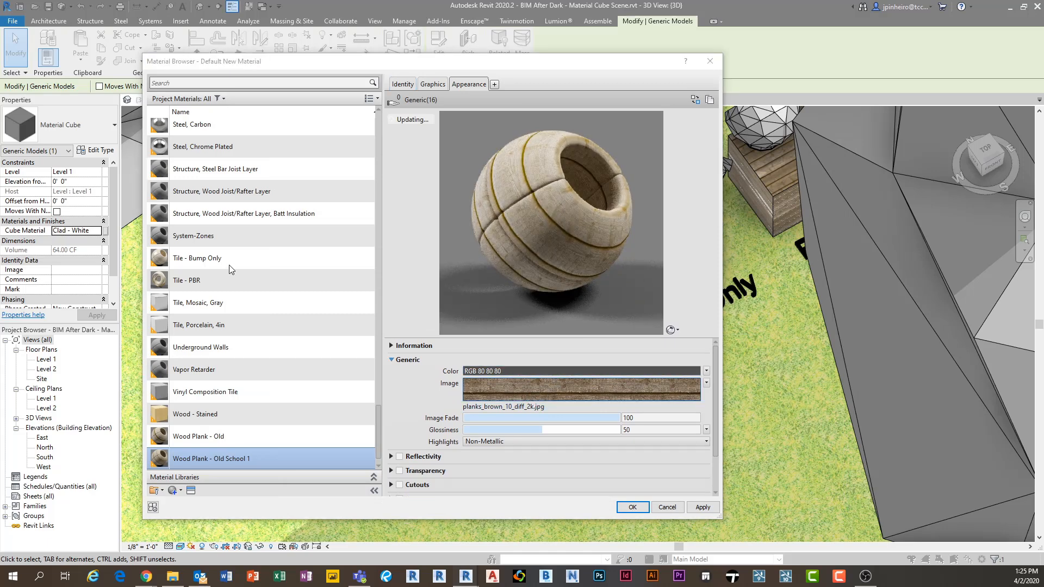
{"action": "double_click", "coordinate": [352, 385]}
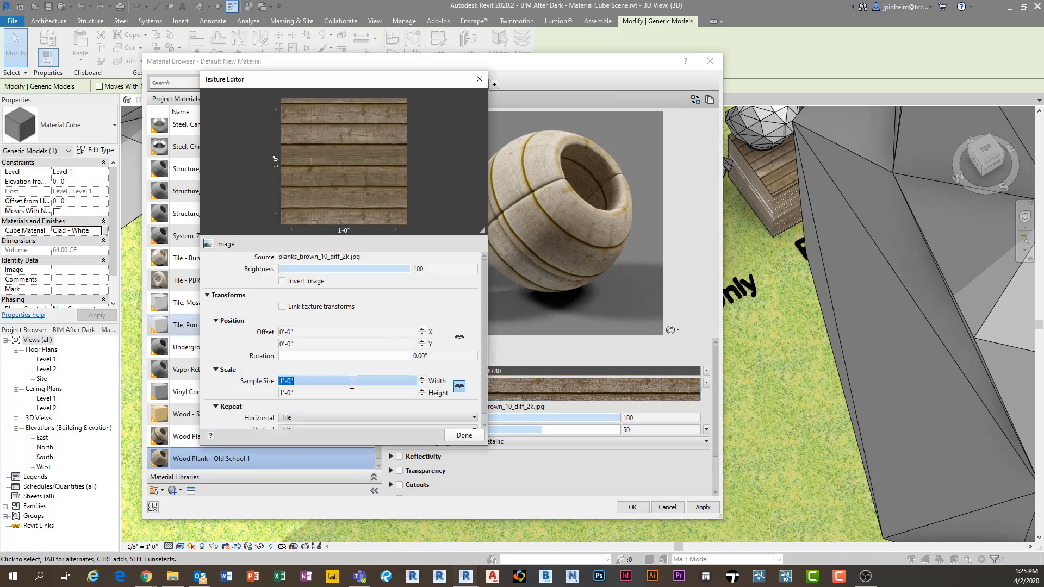
{"action": "left_click", "coordinate": [460, 386]}
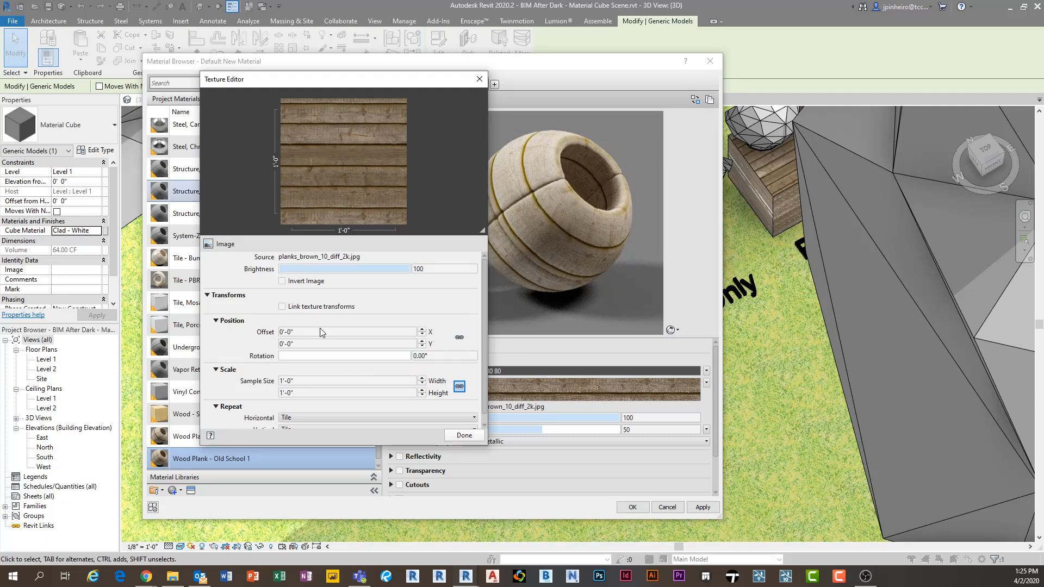
{"action": "double_click", "coordinate": [312, 380]}
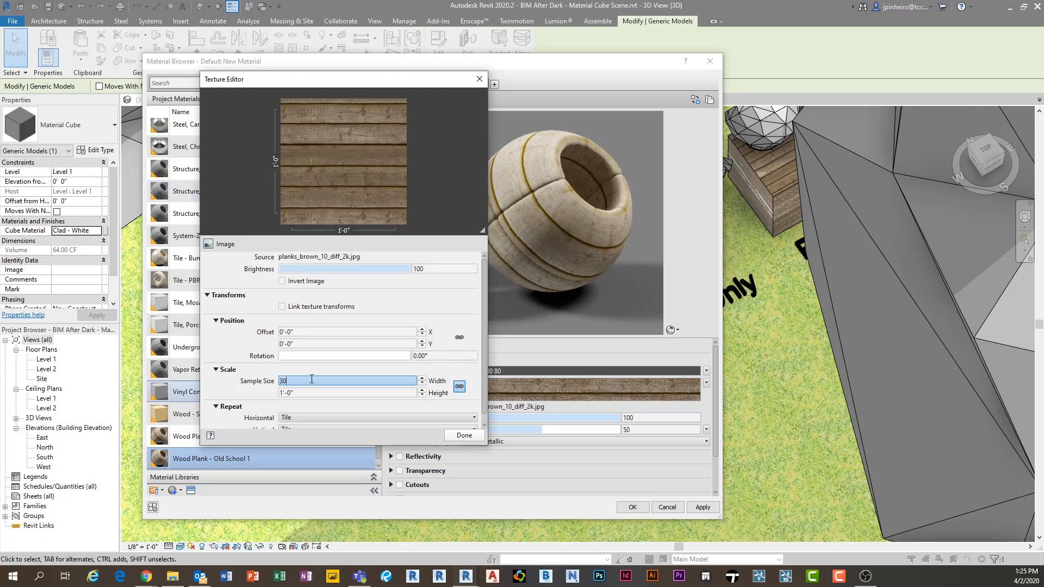
{"action": "left_click", "coordinate": [463, 435]}
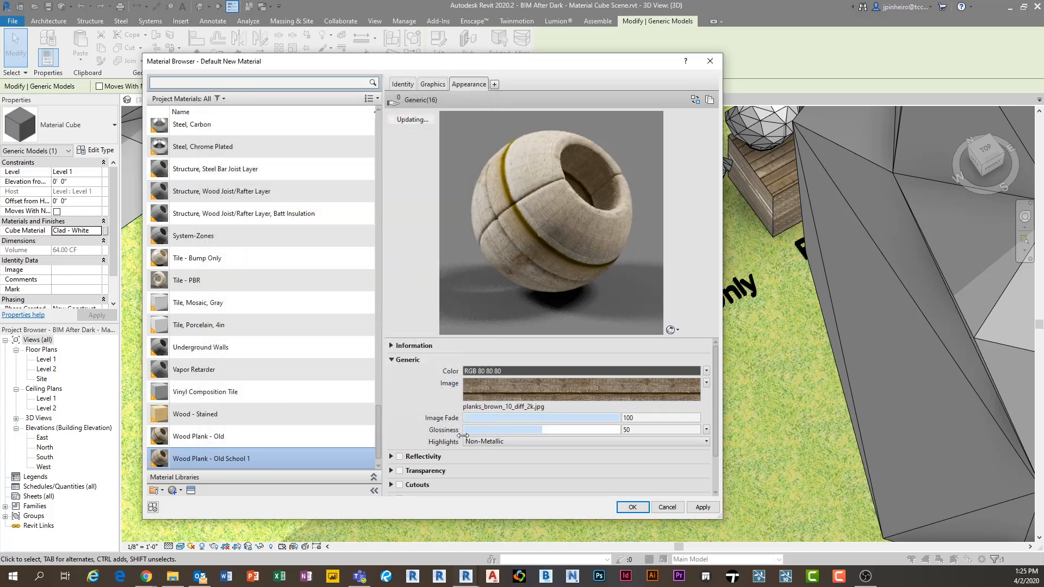
- Enable Bump for the material and assign planks_brown_10_rough_2k.jpg as its image, showing the files as extra large icons
{"action": "left_click", "coordinate": [677, 331]}
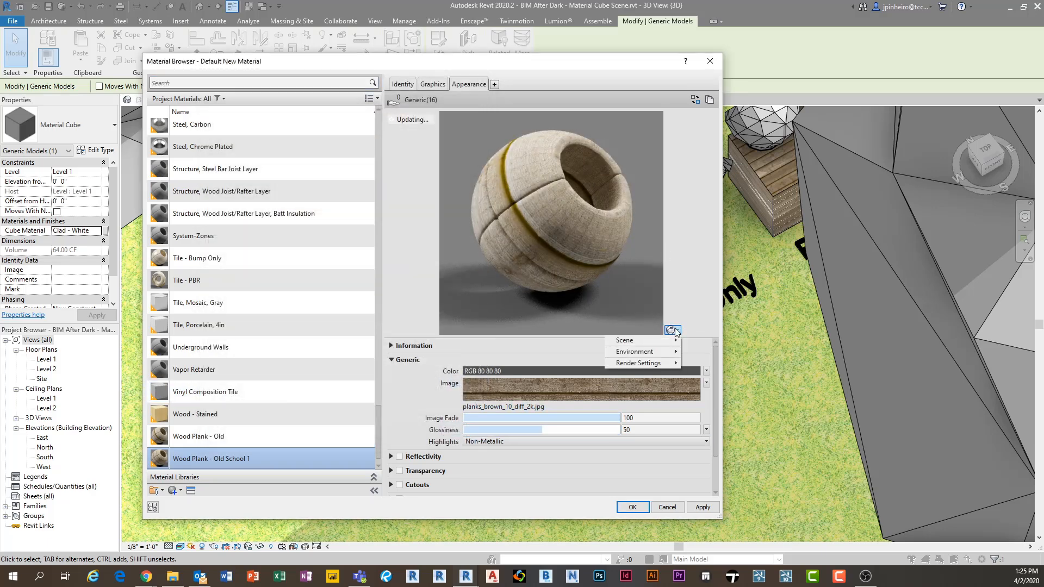
{"action": "left_click", "coordinate": [684, 318]}
{"action": "scroll", "coordinate": [451, 456], "scroll_direction": "down", "scroll_amount": 1}
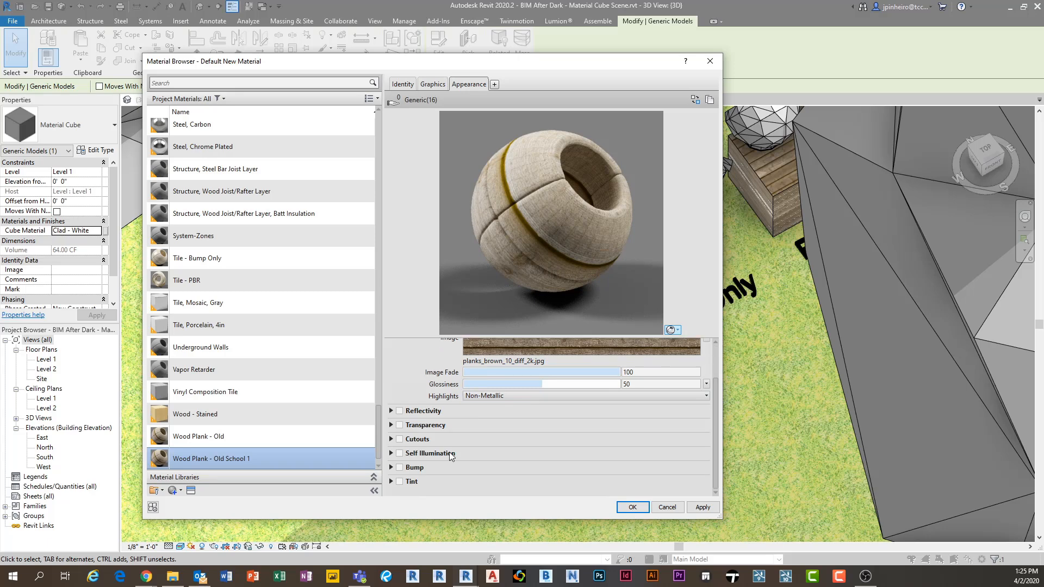
{"action": "left_click", "coordinate": [400, 469]}
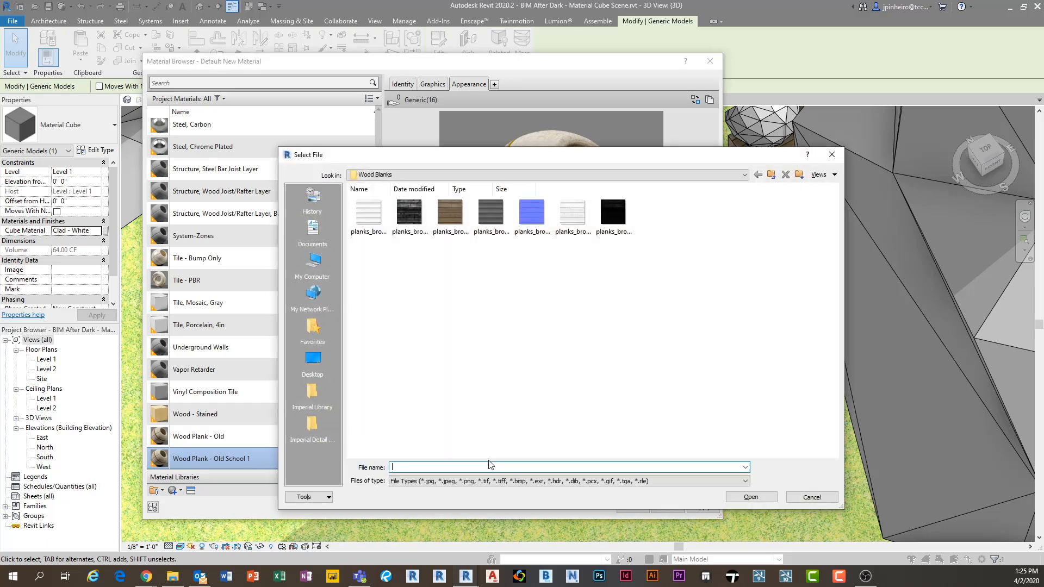
{"action": "right_click", "coordinate": [536, 286]}
{"action": "mouse_move", "coordinate": [506, 292]}
{"action": "left_click", "coordinate": [577, 291]}
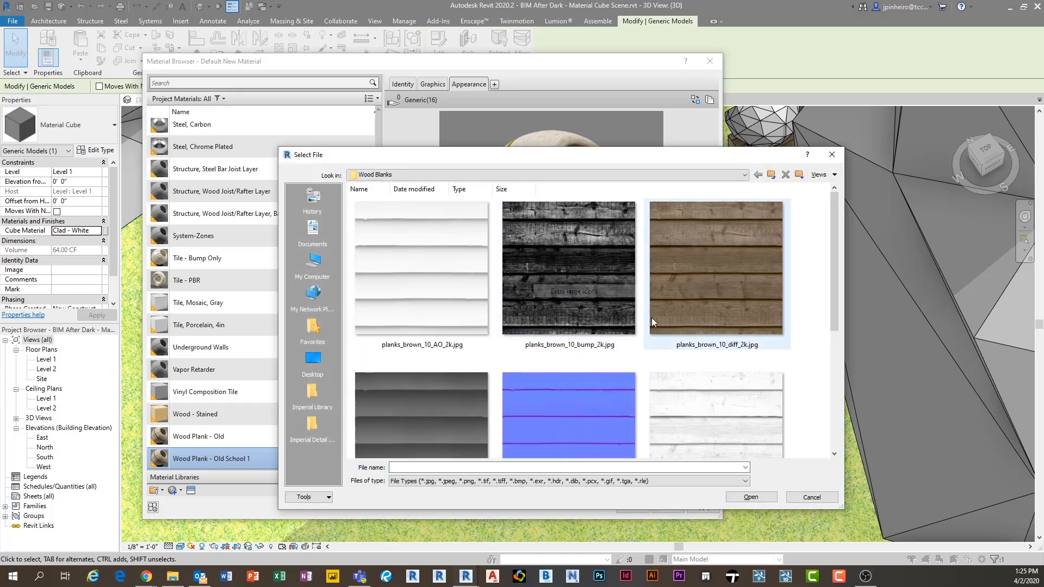
{"action": "left_click", "coordinate": [470, 326]}
{"action": "scroll", "coordinate": [586, 308], "scroll_direction": "down", "scroll_amount": 1}
{"action": "scroll", "coordinate": [516, 296], "scroll_direction": "up", "scroll_amount": 1}
{"action": "scroll", "coordinate": [403, 266], "scroll_direction": "down", "scroll_amount": 1}
{"action": "left_click", "coordinate": [701, 272]}
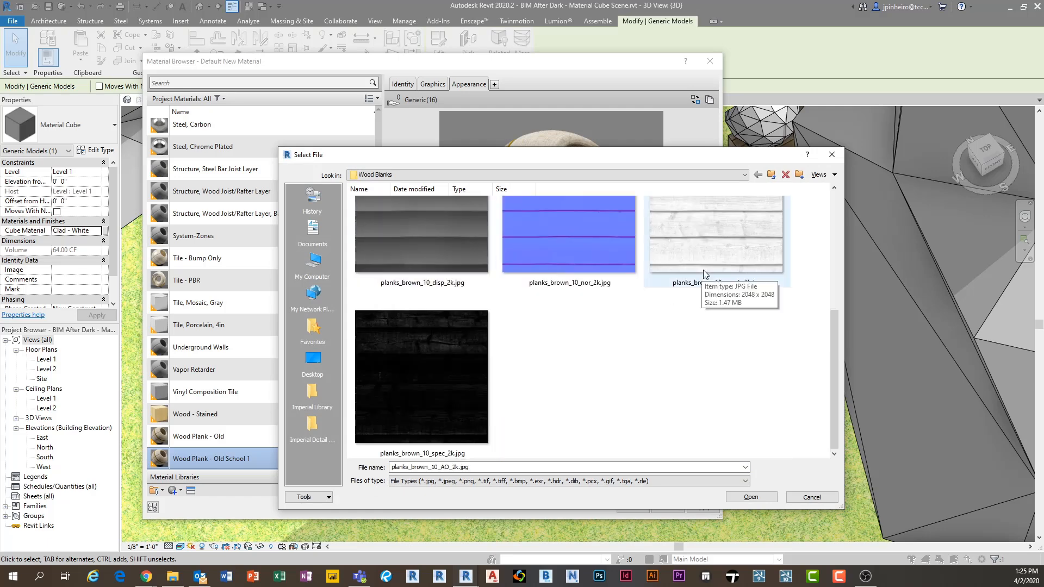
{"action": "scroll", "coordinate": [762, 272], "scroll_direction": "up", "scroll_amount": 1}
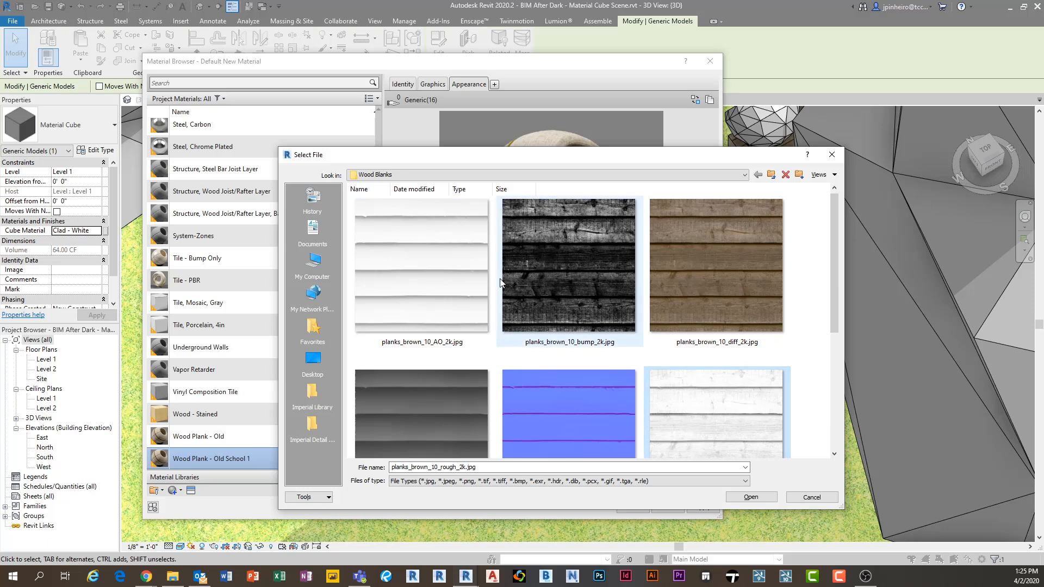
{"action": "left_click", "coordinate": [750, 497]}
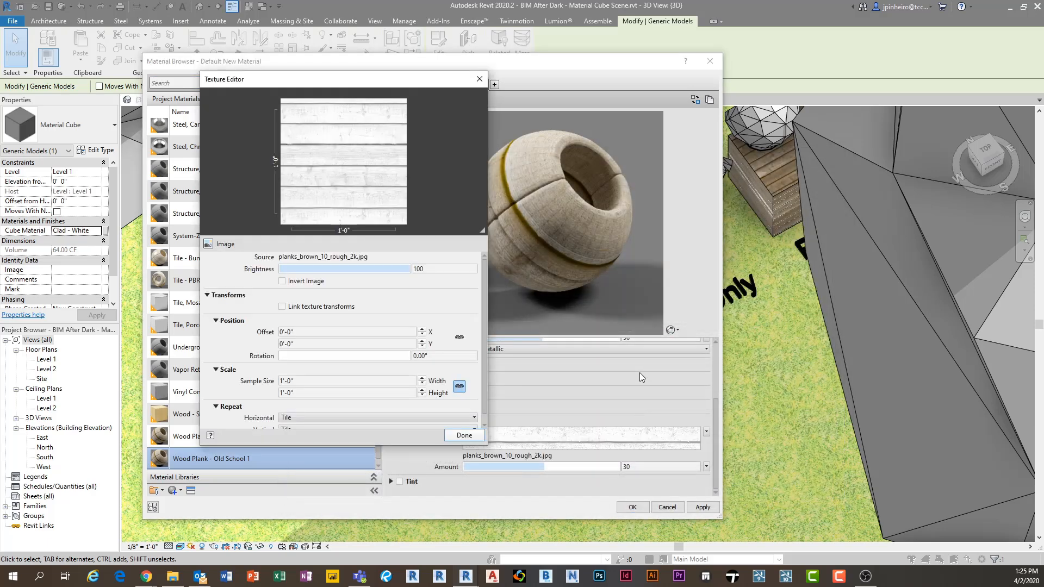
- Set the bump image's sample size width to 30" and raise the bump amount to 312
{"action": "double_click", "coordinate": [301, 384]}
{"action": "type", "text": "30\""}
{"action": "key", "text": "Tab"}
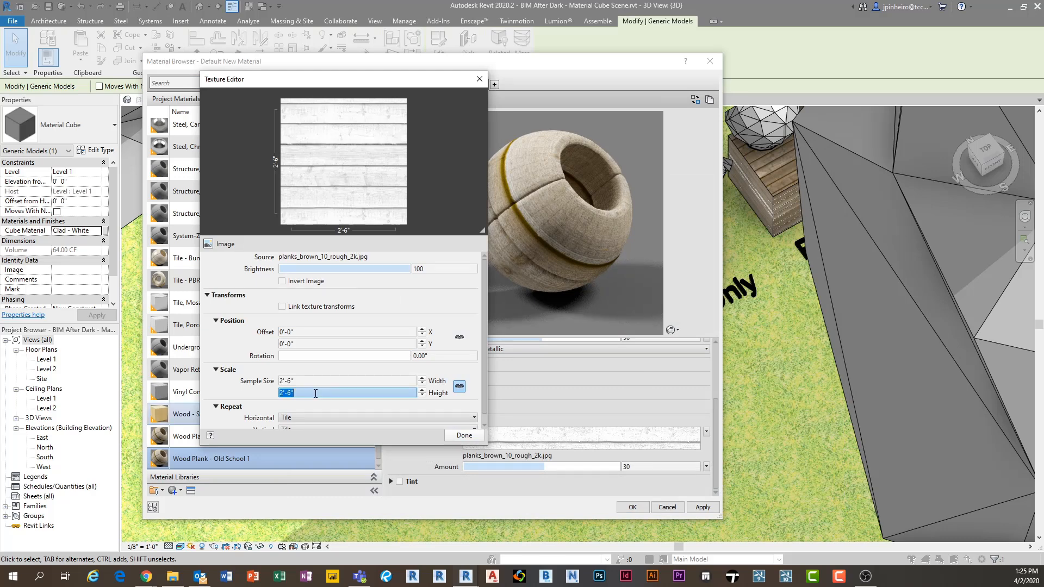
{"action": "left_click", "coordinate": [464, 435]}
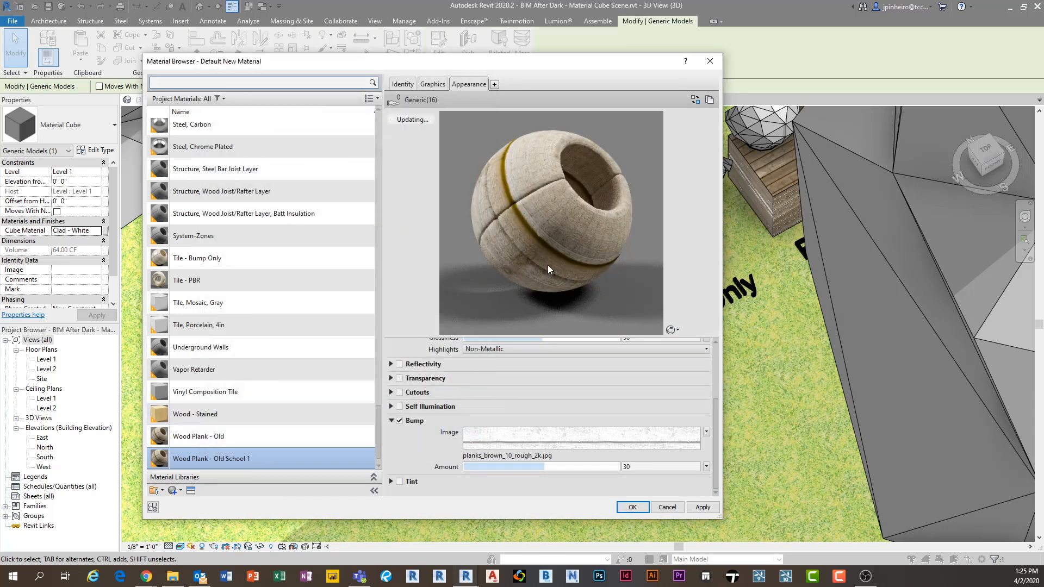
{"action": "left_click_drag", "start_coordinate": [545, 466], "coordinate": [565, 466]}
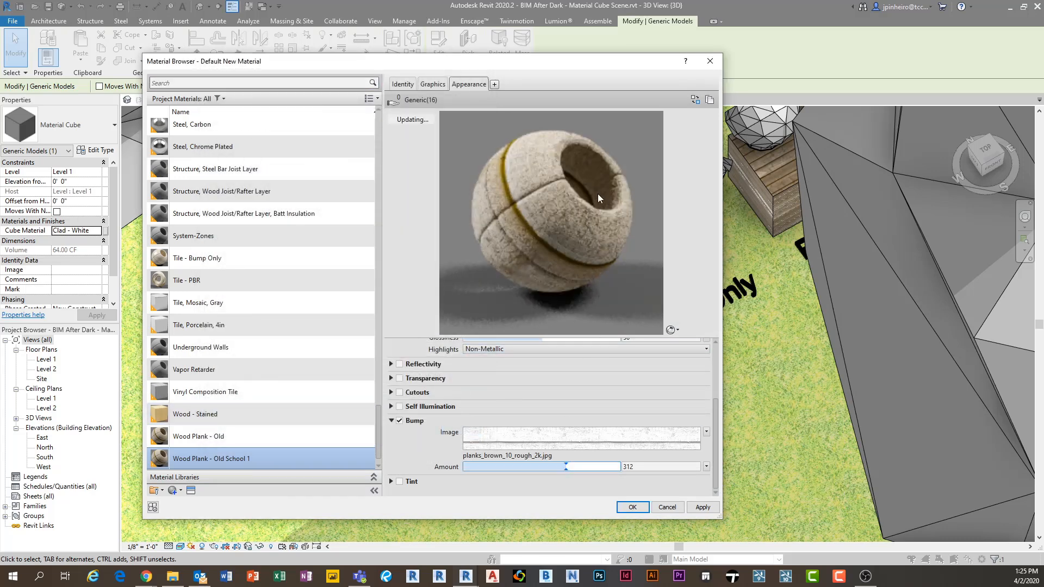
- Preview the material on the Torus, Cube and Object scenes in turn
{"action": "left_click", "coordinate": [671, 330]}
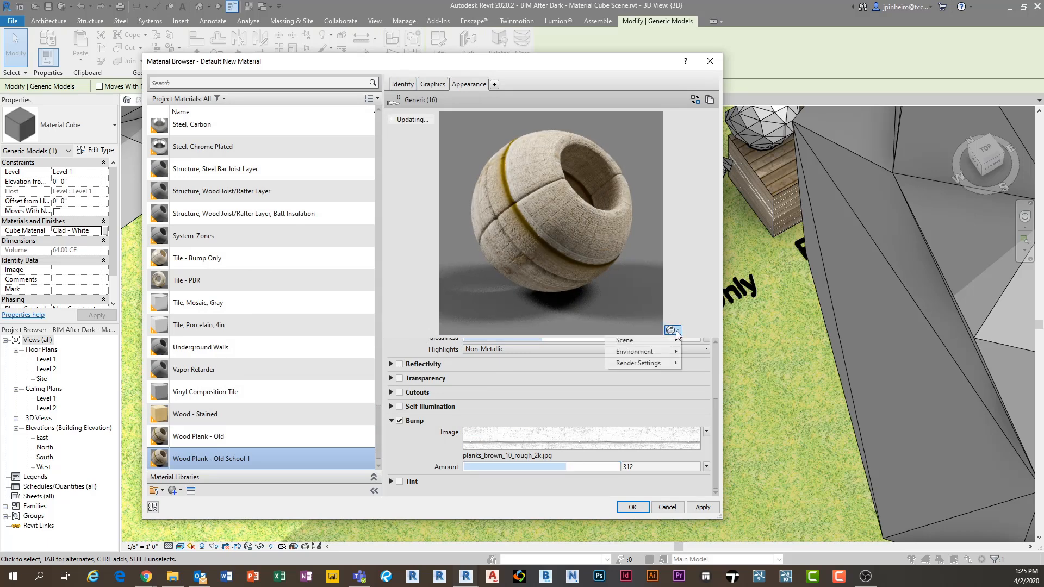
{"action": "mouse_move", "coordinate": [654, 342]}
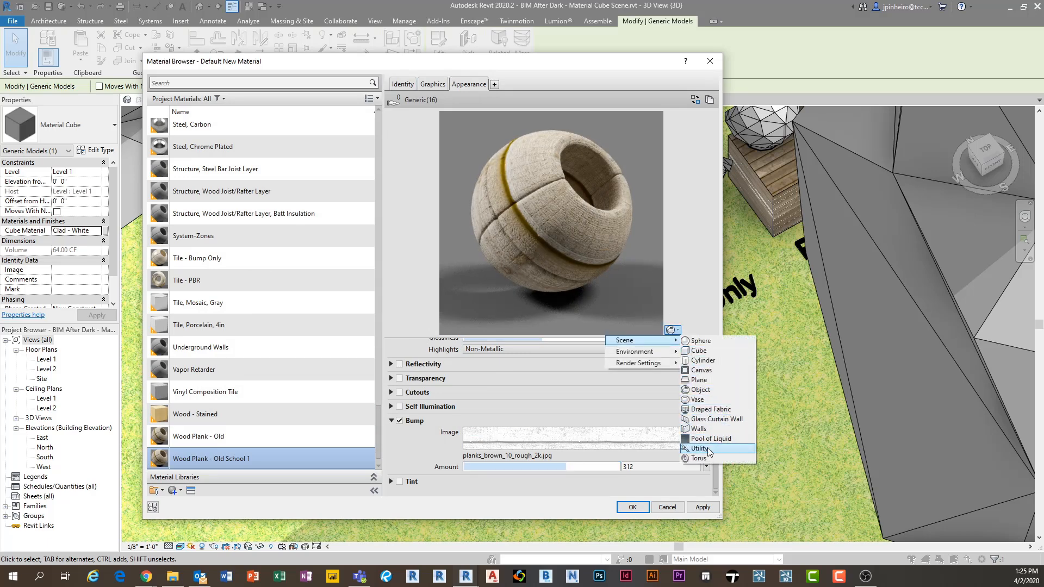
{"action": "left_click", "coordinate": [702, 459]}
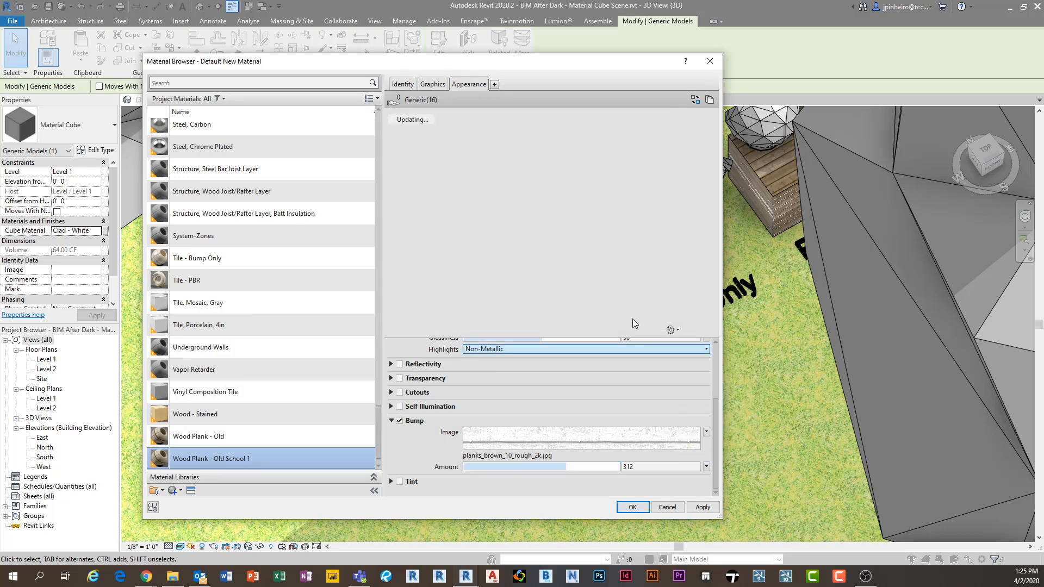
{"action": "left_click", "coordinate": [678, 329]}
{"action": "mouse_move", "coordinate": [644, 340]}
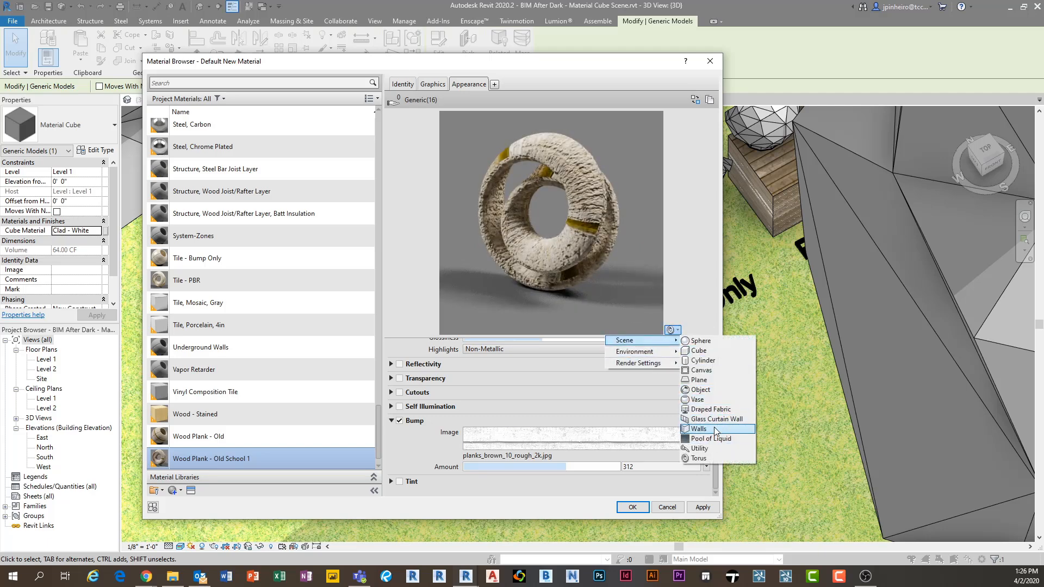
{"action": "left_click", "coordinate": [700, 351]}
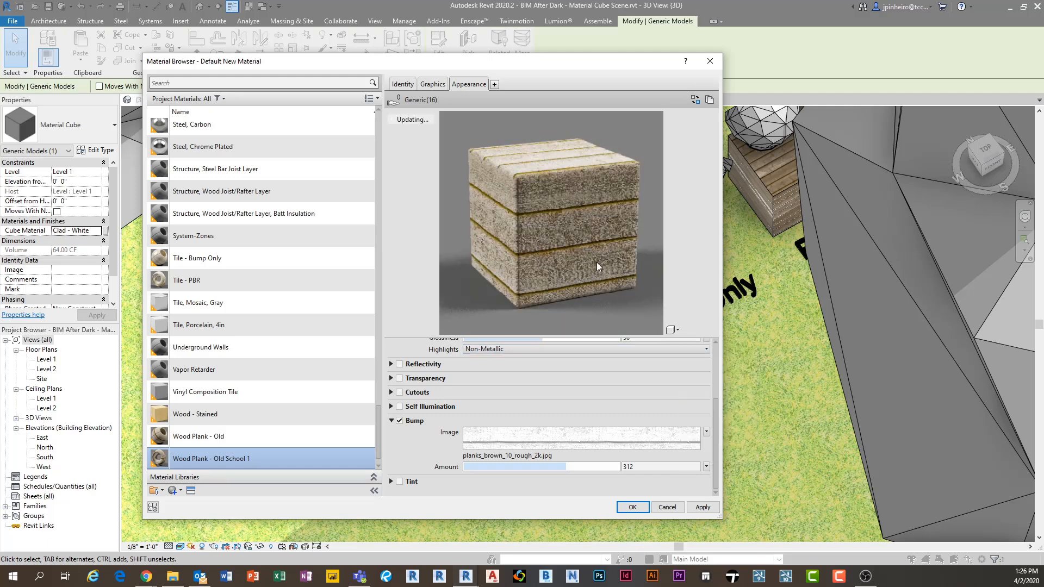
{"action": "left_click", "coordinate": [674, 329]}
{"action": "mouse_move", "coordinate": [649, 342]}
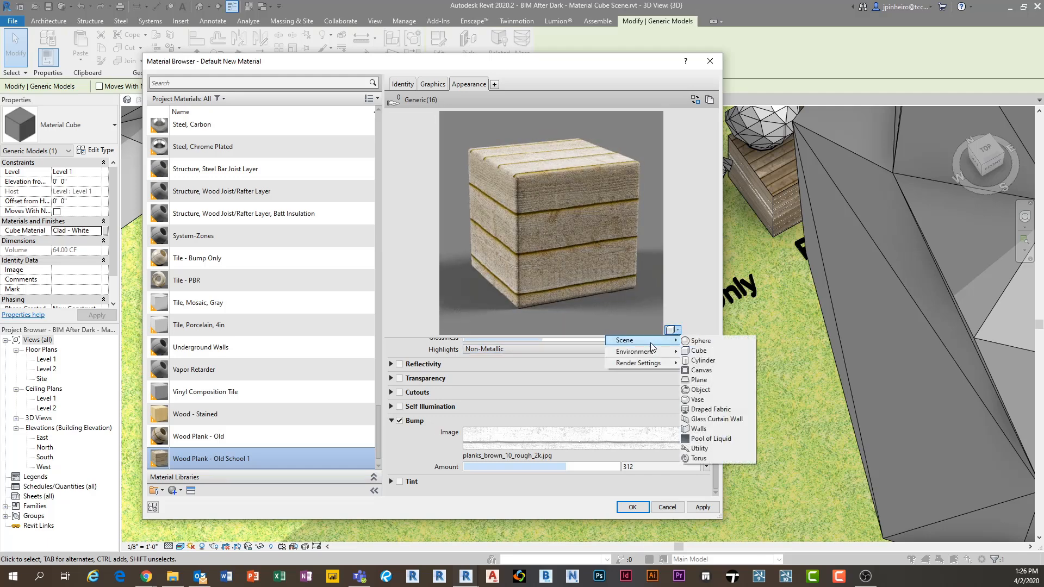
{"action": "left_click", "coordinate": [709, 390]}
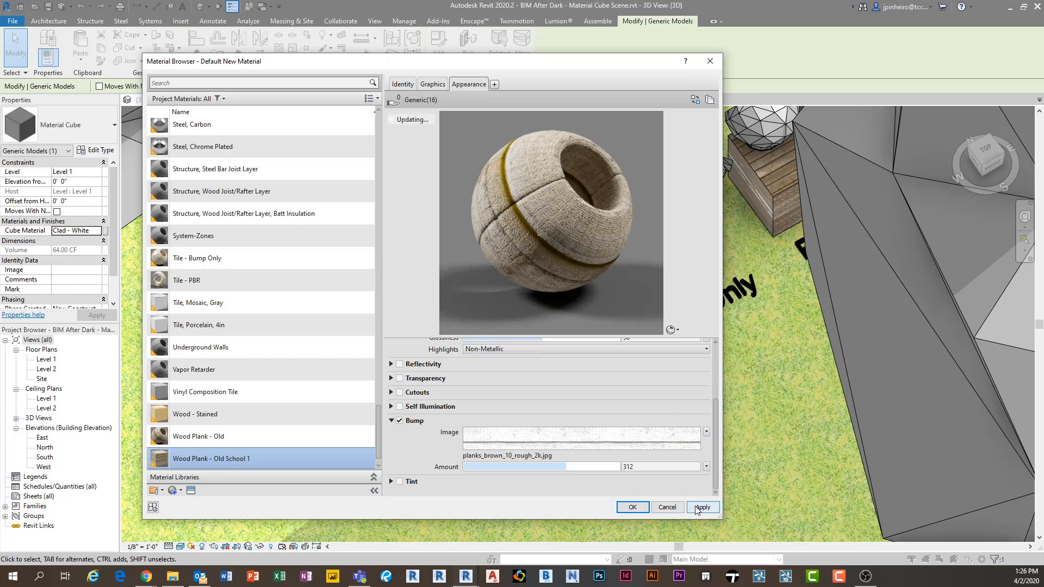
- Apply Wood Plank - Old School 1 to the selected cube and examine its texture up close in the 3D view
{"action": "left_click", "coordinate": [632, 507]}
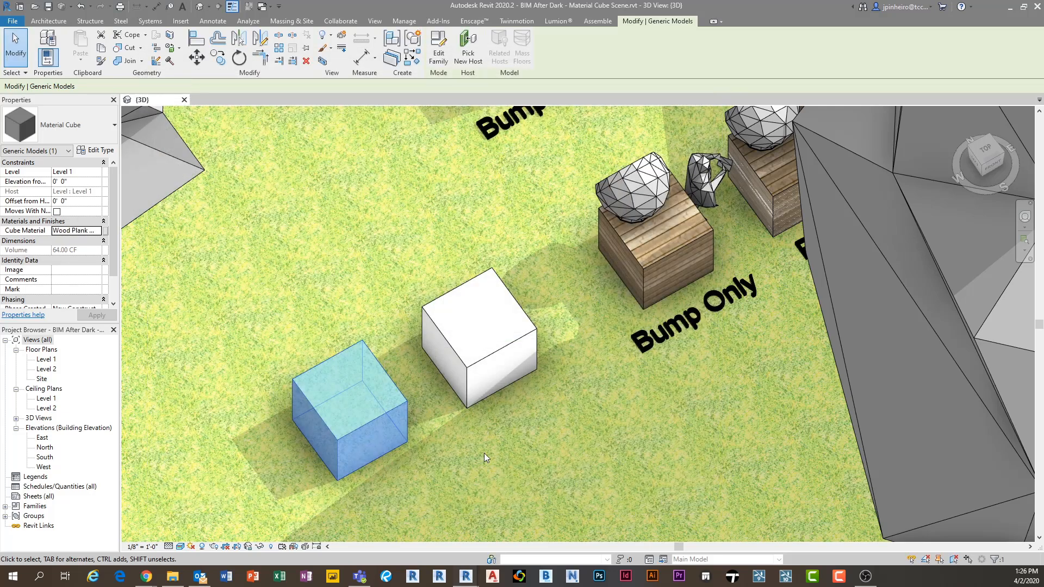
{"action": "key", "text": "Escape"}
{"action": "left_click", "coordinate": [435, 378]}
{"action": "scroll", "coordinate": [468, 381], "scroll_direction": "up", "scroll_amount": 5}
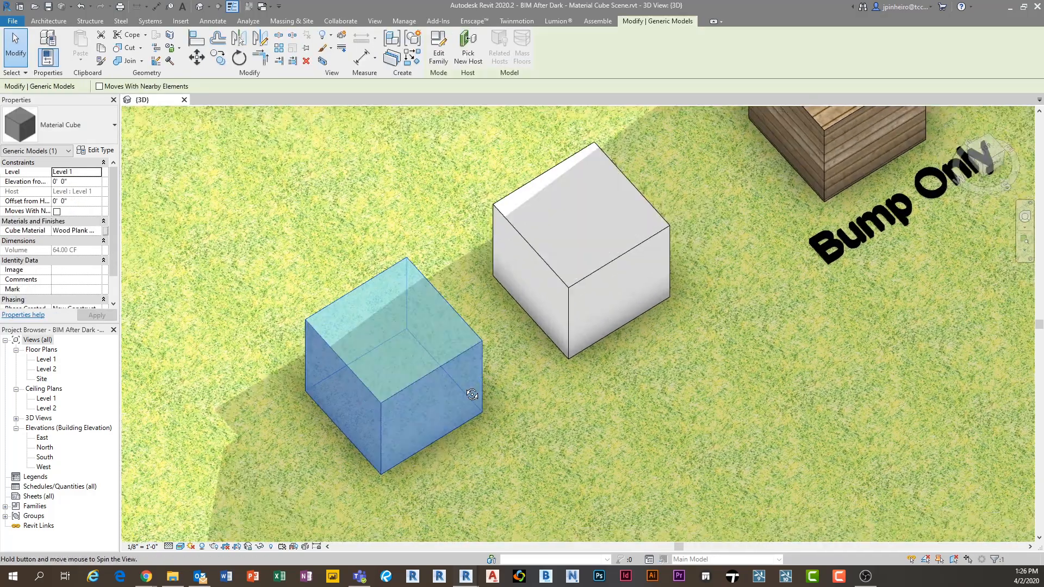
{"action": "key", "text": "Escape"}
{"action": "middle_click_drag", "start_coordinate": [517, 345], "coordinate": [366, 488]}
- Select the remaining white cube beside the Bump Only wood cube and open the Material Browser for its Cube Material
{"action": "left_click", "coordinate": [474, 352]}
{"action": "scroll", "coordinate": [473, 351], "scroll_direction": "down", "scroll_amount": 1}
{"action": "scroll", "coordinate": [530, 359], "scroll_direction": "down", "scroll_amount": 3}
{"action": "scroll", "coordinate": [532, 357], "scroll_direction": "up", "scroll_amount": 2}
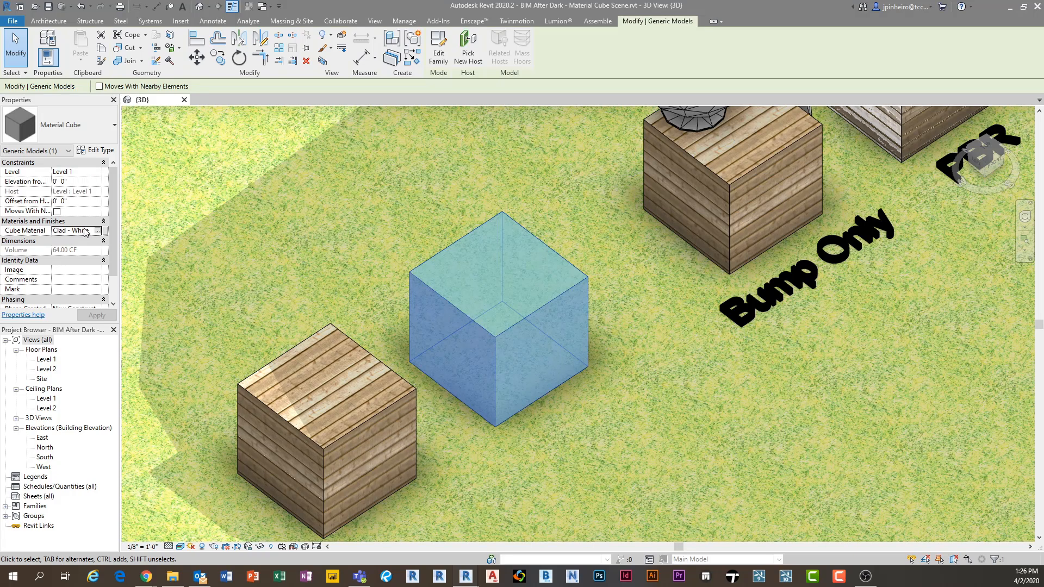
{"action": "left_click", "coordinate": [98, 234]}
{"action": "left_click", "coordinate": [99, 233]}
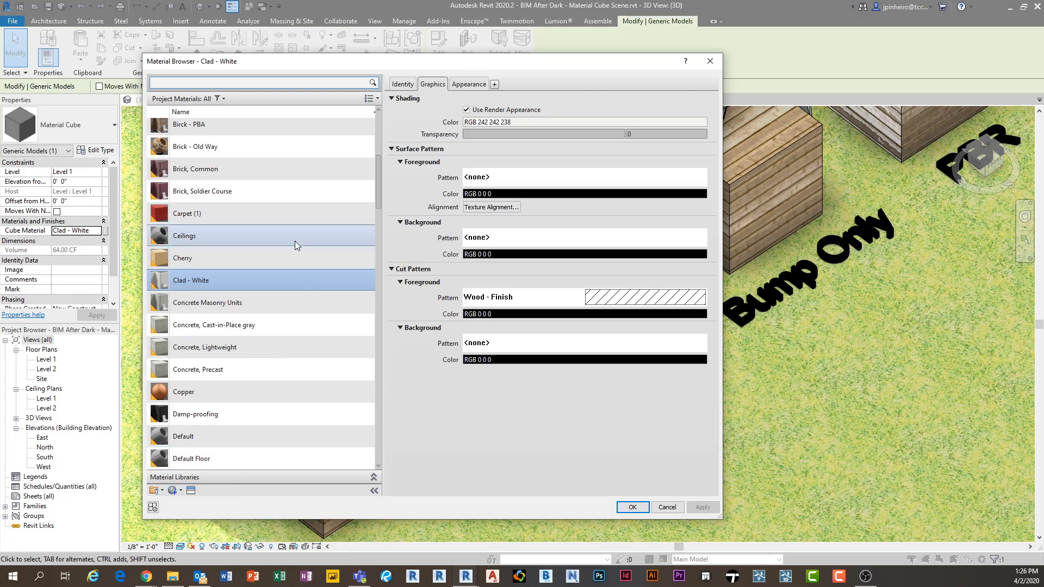
- Create a new material and rename it "Wood Plank - PBR 1"
{"action": "left_click", "coordinate": [179, 491]}
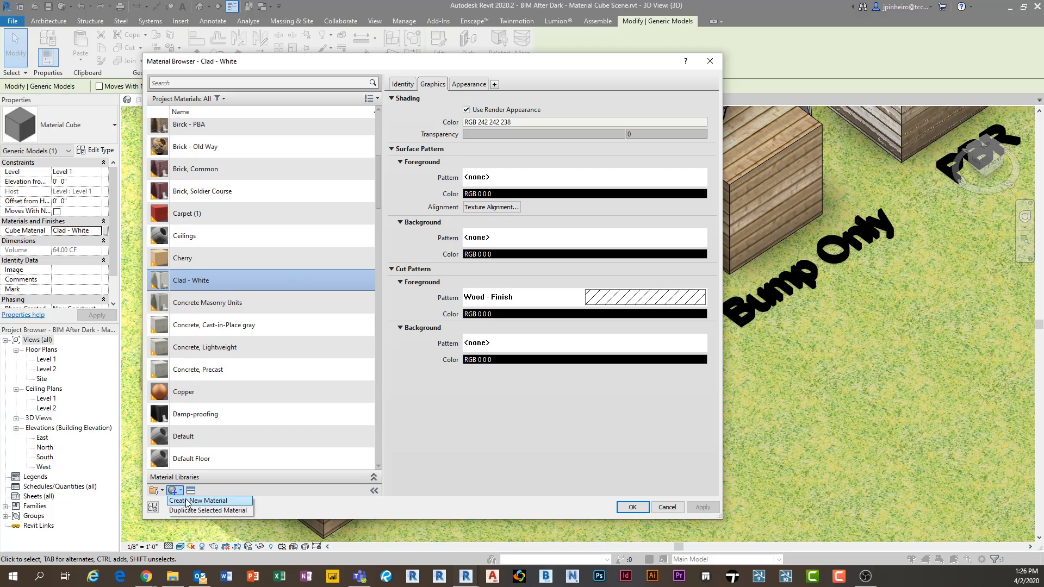
{"action": "left_click", "coordinate": [190, 501]}
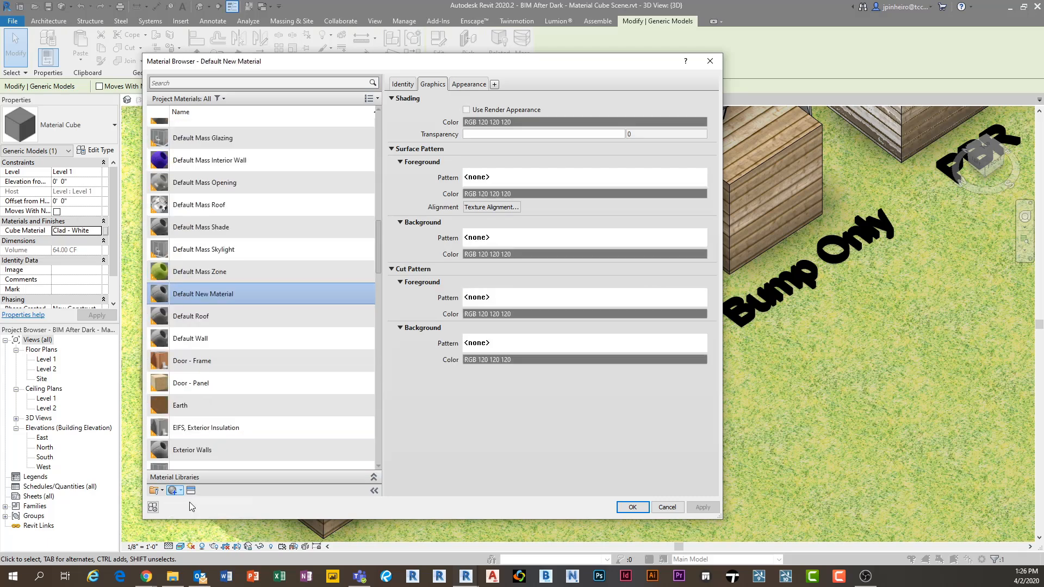
{"action": "right_click", "coordinate": [237, 292]}
{"action": "left_click", "coordinate": [261, 323]}
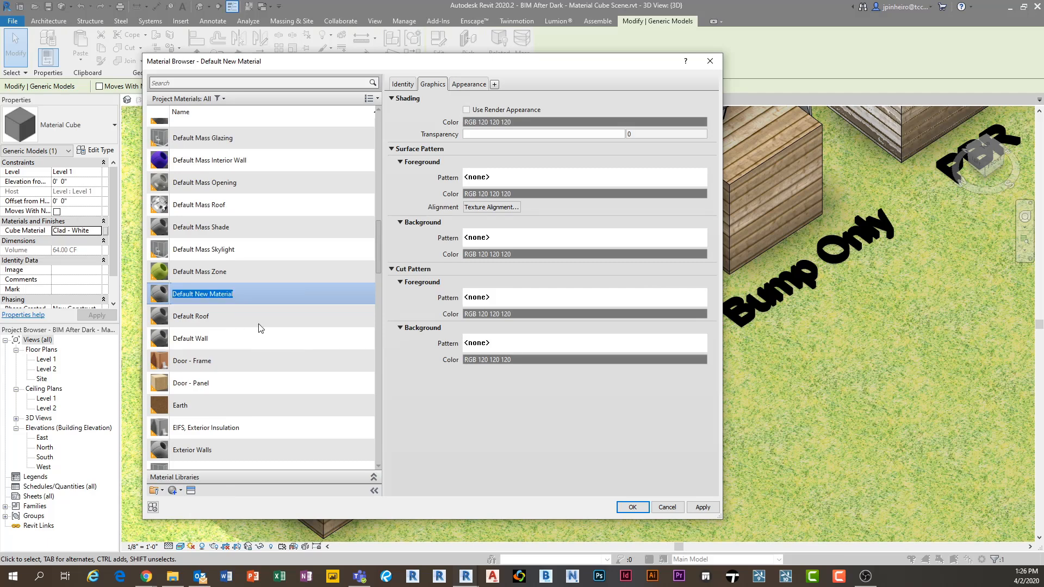
{"action": "type", "text": "Wood Plank - PBR 1"}
{"action": "key", "text": "Return"}
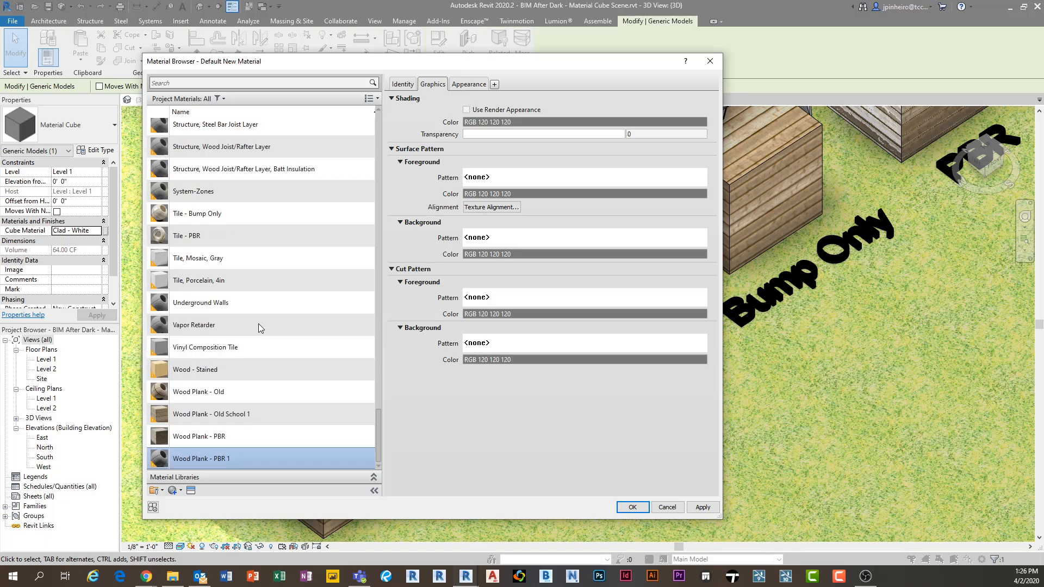
- Open the Asset Browser to replace the appearance asset of Wood Plank - PBR 1, keeping both windows in view
{"action": "left_click", "coordinate": [471, 86]}
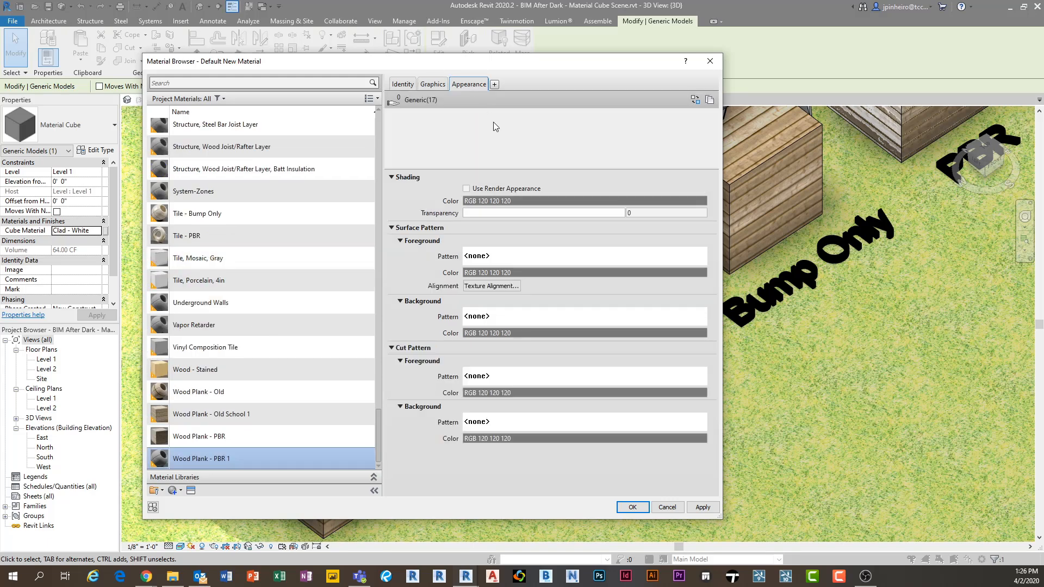
{"action": "left_click_drag", "start_coordinate": [594, 61], "coordinate": [573, 59]}
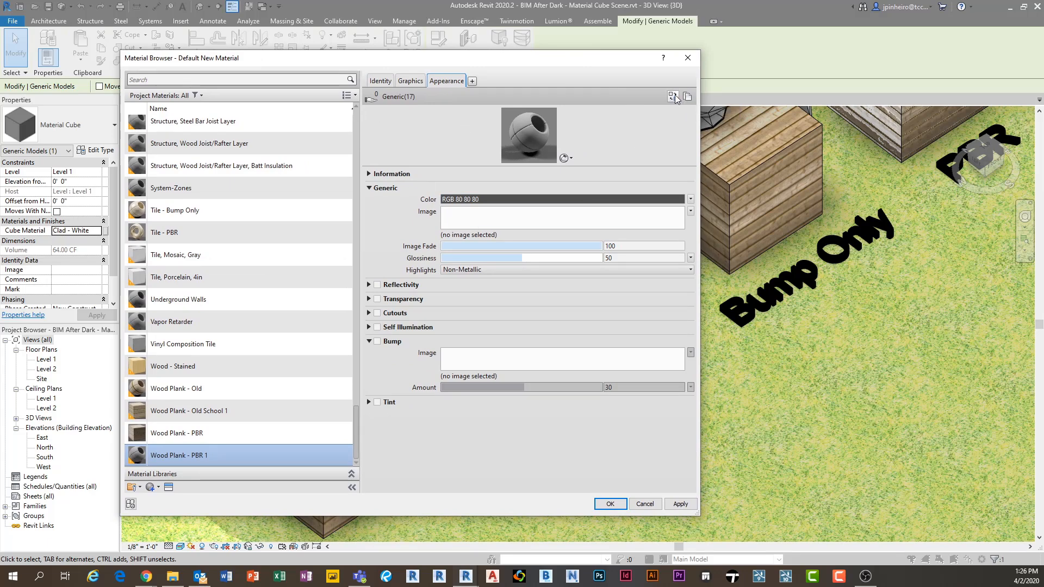
{"action": "left_click", "coordinate": [673, 97]}
{"action": "left_click_drag", "start_coordinate": [699, 75], "coordinate": [709, 88]}
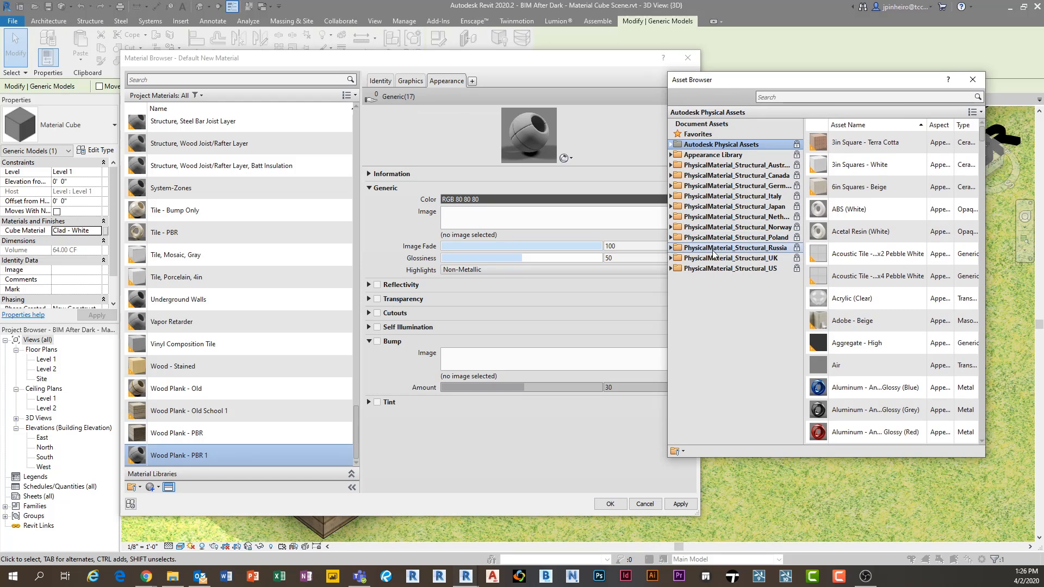
- Replace the appearance asset of Wood Plank - PBR 1 with Mahogany from the Wood category of Autodesk Physical Assets
{"action": "left_click", "coordinate": [670, 145]}
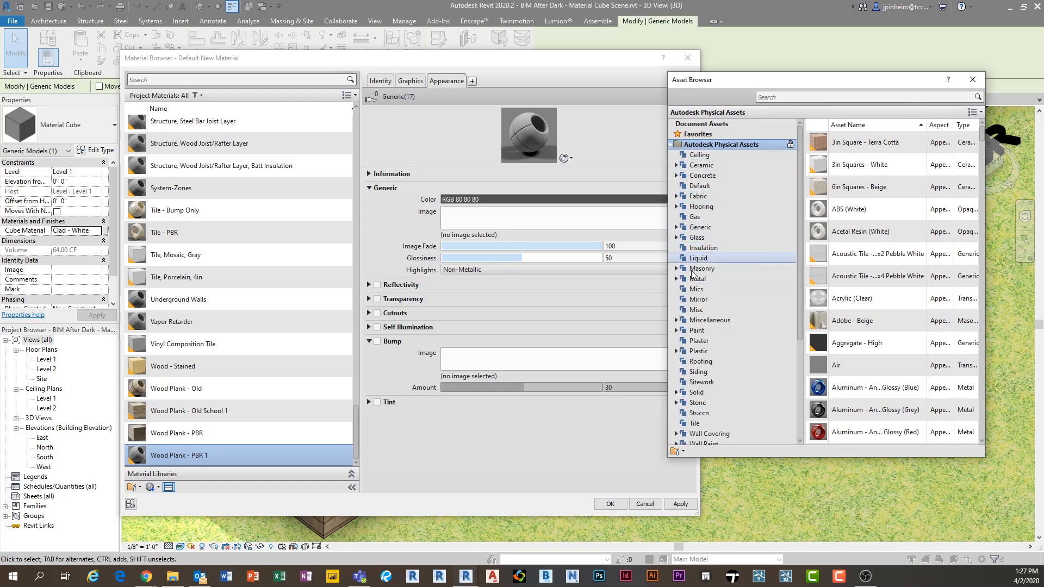
{"action": "scroll", "coordinate": [697, 358], "scroll_direction": "down", "scroll_amount": 1}
{"action": "left_click", "coordinate": [698, 360]}
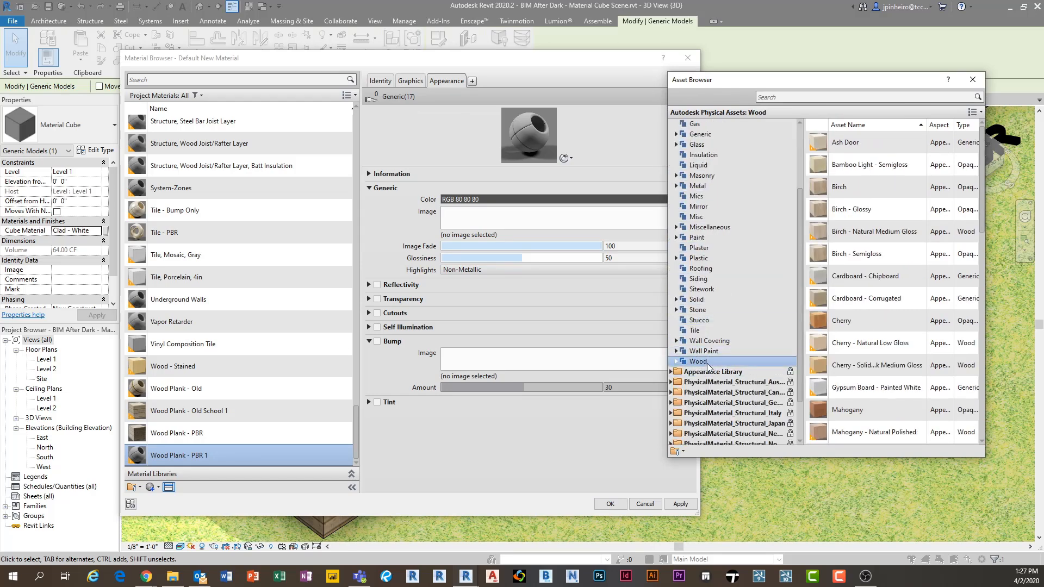
{"action": "scroll", "coordinate": [867, 212], "scroll_direction": "down", "scroll_amount": 5}
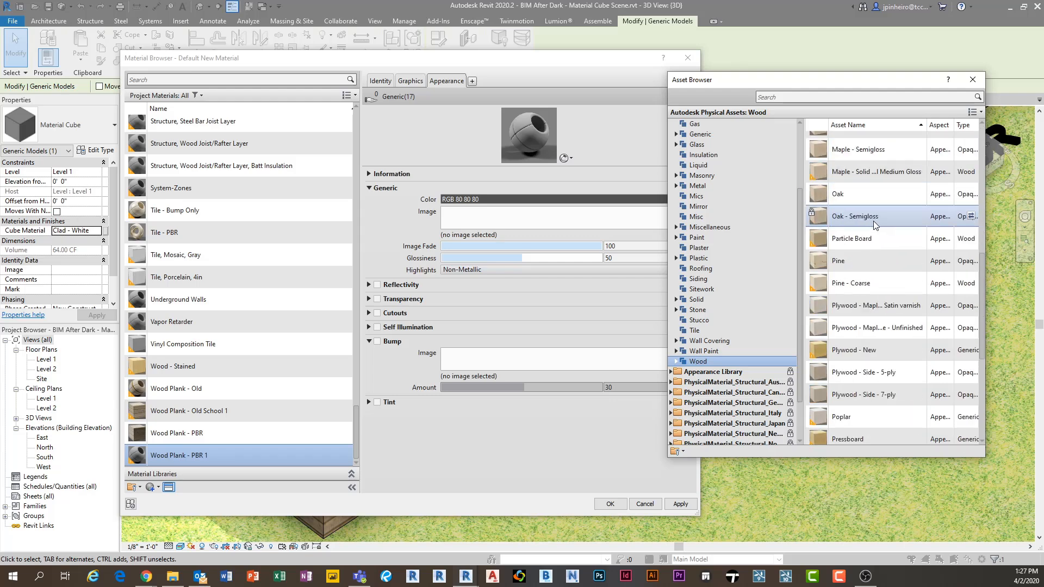
{"action": "scroll", "coordinate": [875, 223], "scroll_direction": "up", "scroll_amount": 5}
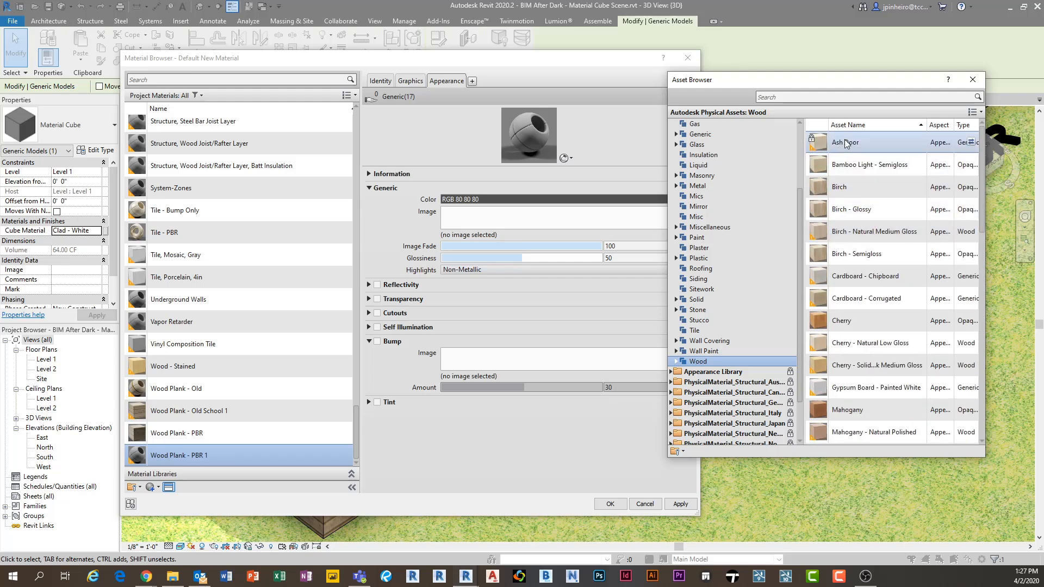
{"action": "mouse_move", "coordinate": [813, 154]}
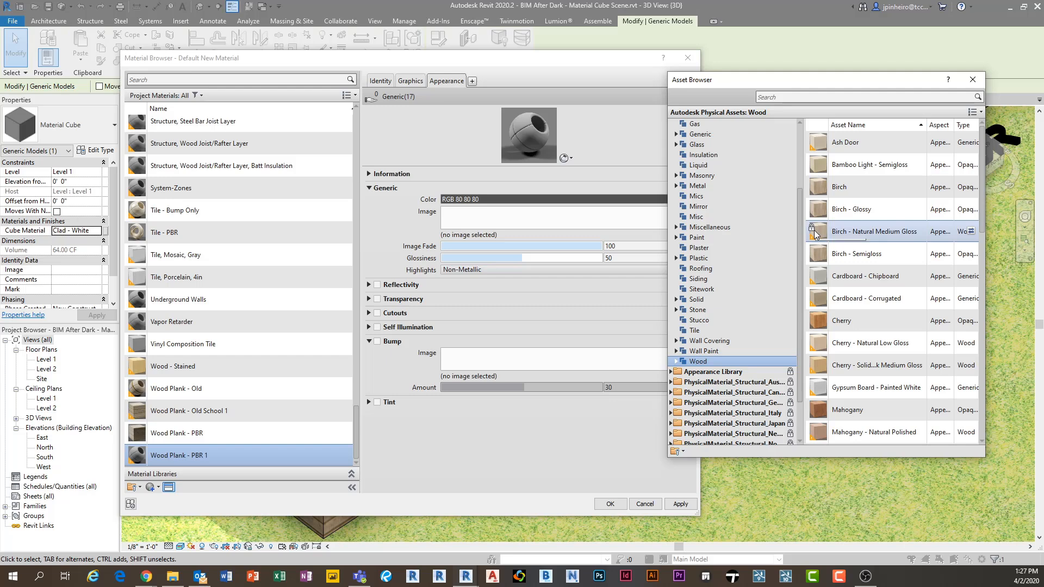
{"action": "mouse_move", "coordinate": [812, 240]}
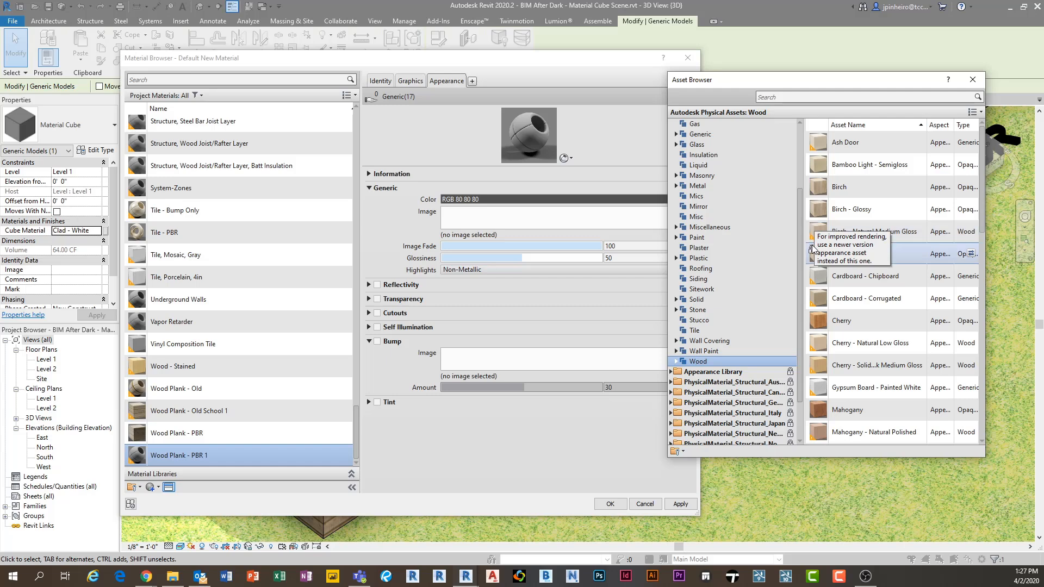
{"action": "scroll", "coordinate": [876, 229], "scroll_direction": "down", "scroll_amount": 1}
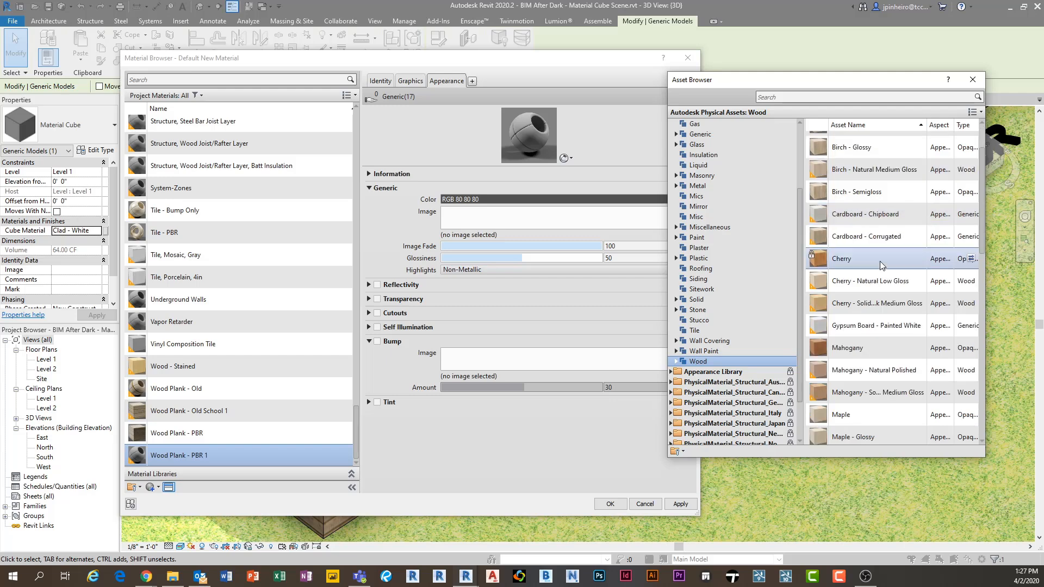
{"action": "scroll", "coordinate": [862, 277], "scroll_direction": "down", "scroll_amount": 2}
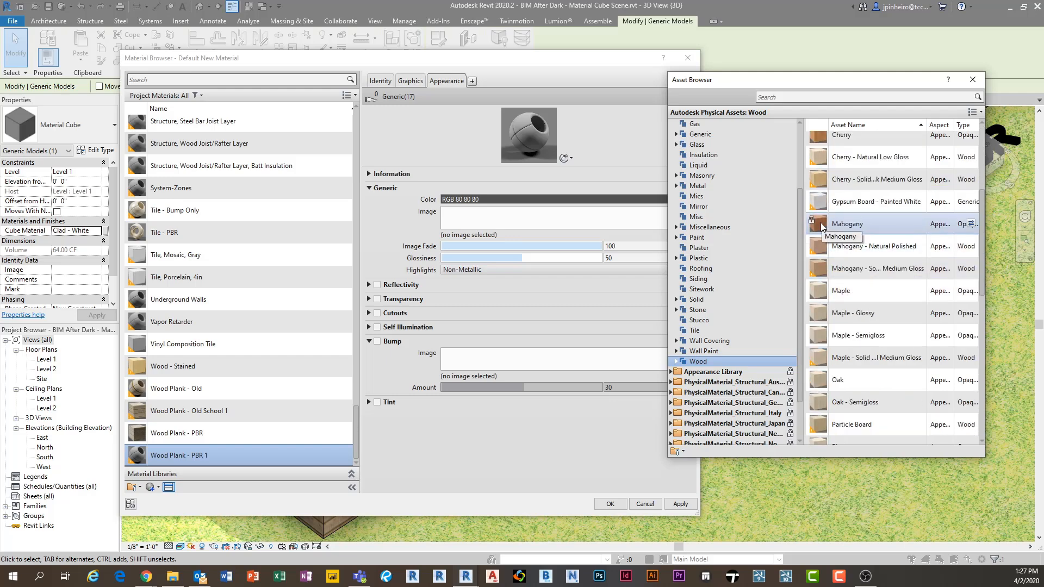
{"action": "left_click", "coordinate": [970, 224]}
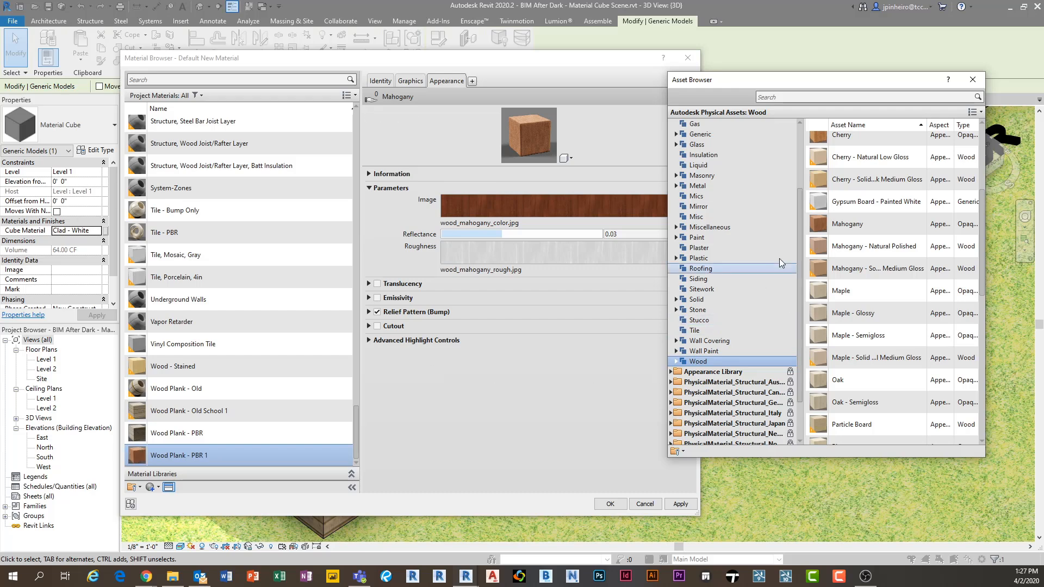
- Try the Gypsum Board - Painted White asset on the material for comparison, and put the Mahogany asset back
{"action": "left_click", "coordinate": [968, 202]}
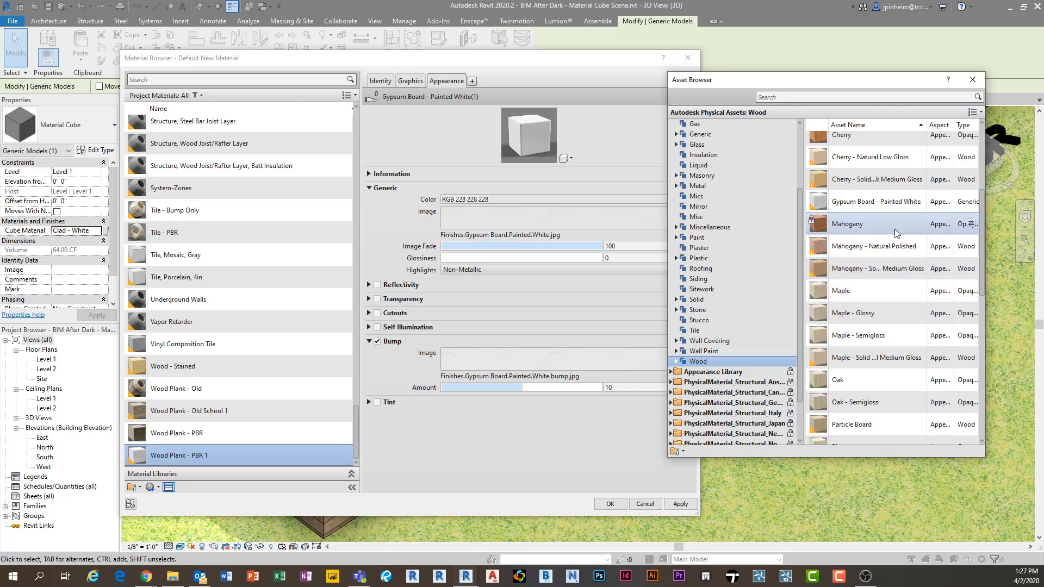
{"action": "left_click", "coordinate": [969, 224]}
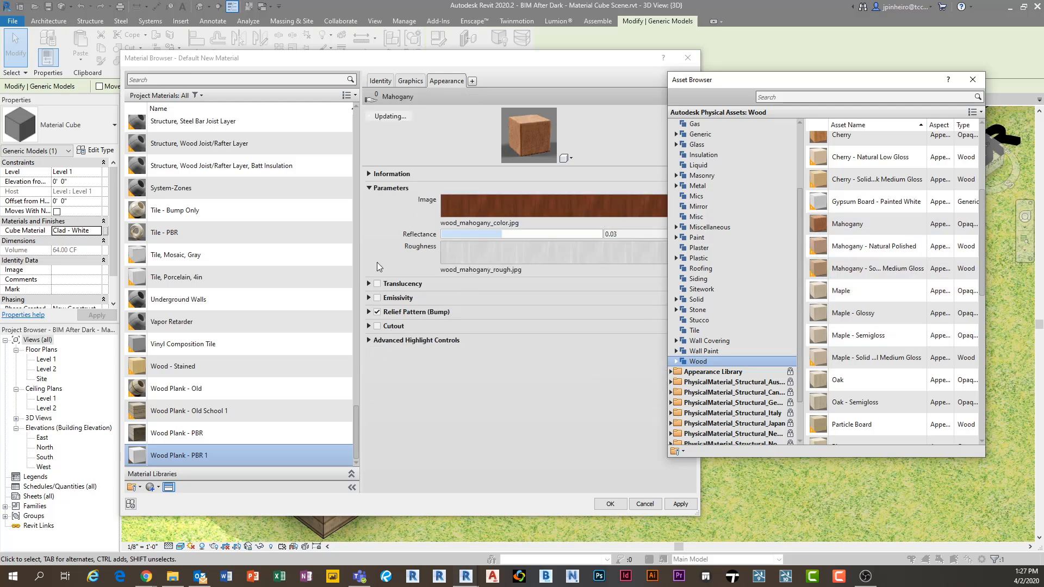
- Close the Asset Browser, duplicate the Mahogany appearance asset and rename the copy "Wood Plank PBR"
{"action": "left_click", "coordinate": [370, 188]}
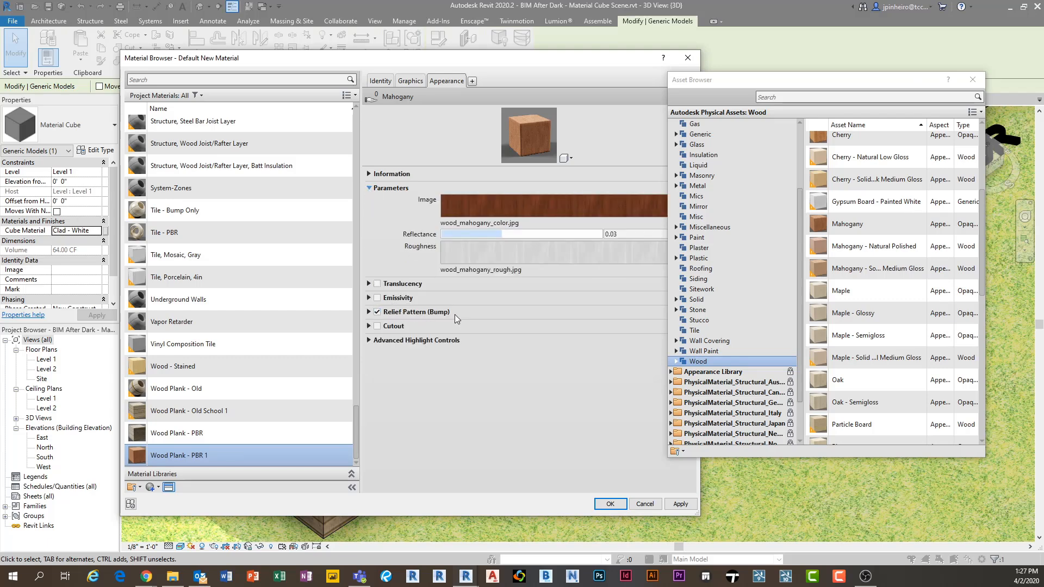
{"action": "scroll", "coordinate": [985, 132], "scroll_direction": "up", "scroll_amount": 1}
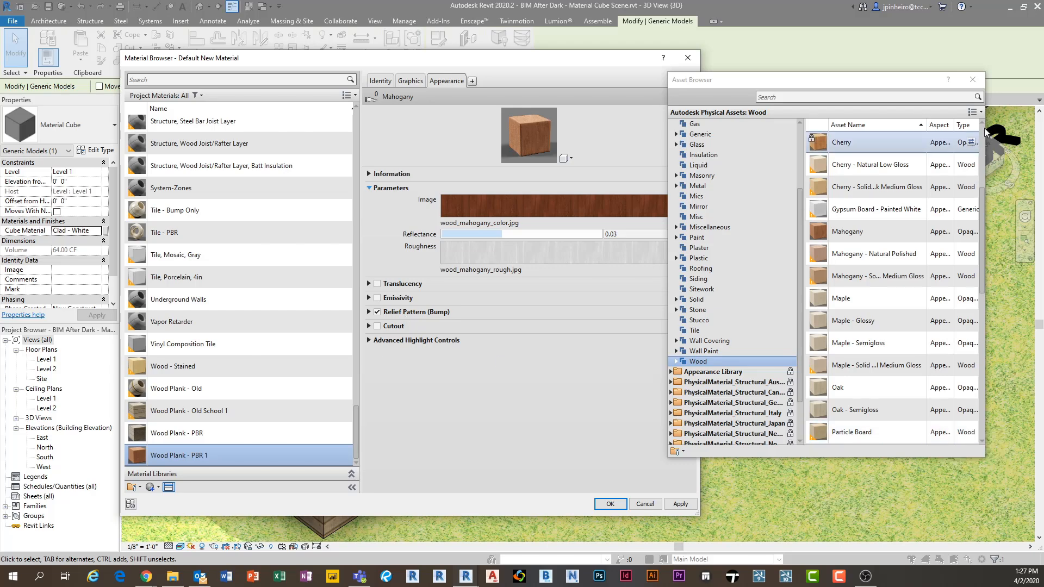
{"action": "left_click", "coordinate": [972, 79]}
{"action": "left_click", "coordinate": [391, 174]}
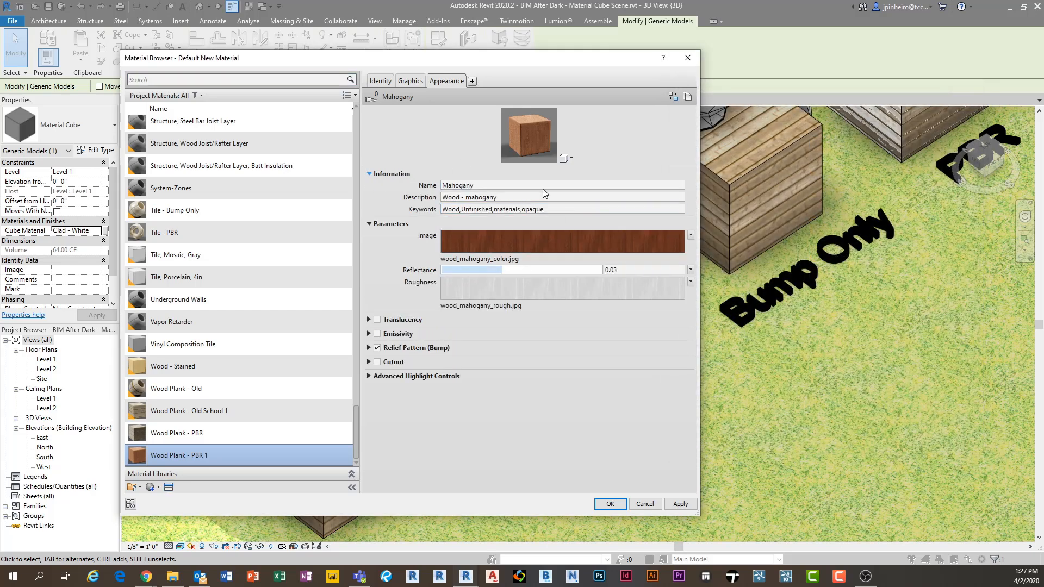
{"action": "left_click", "coordinate": [686, 99]}
{"action": "left_click", "coordinate": [541, 185]}
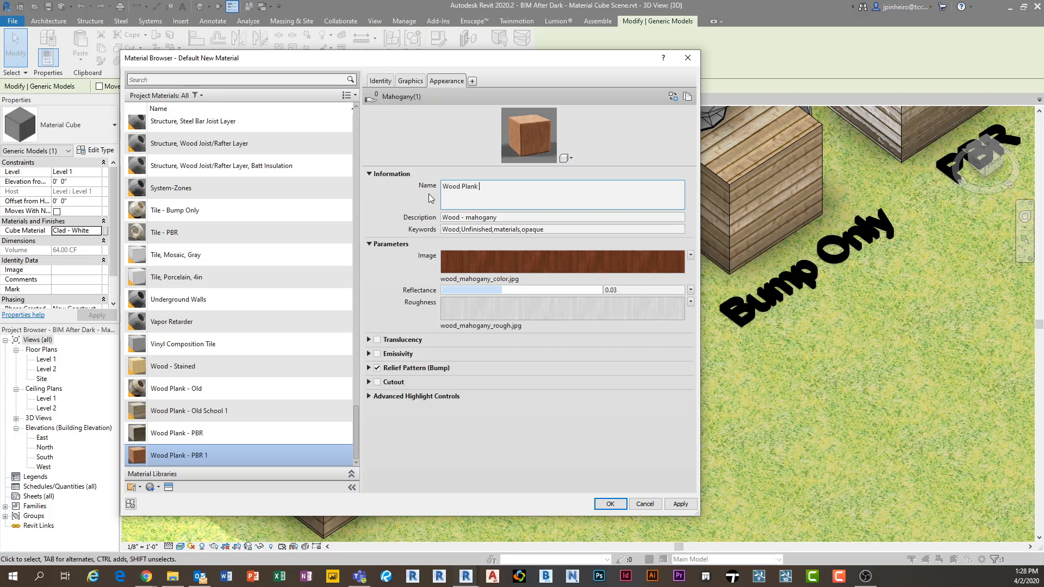
{"action": "left_click", "coordinate": [523, 219]}
{"action": "left_click", "coordinate": [390, 282]}
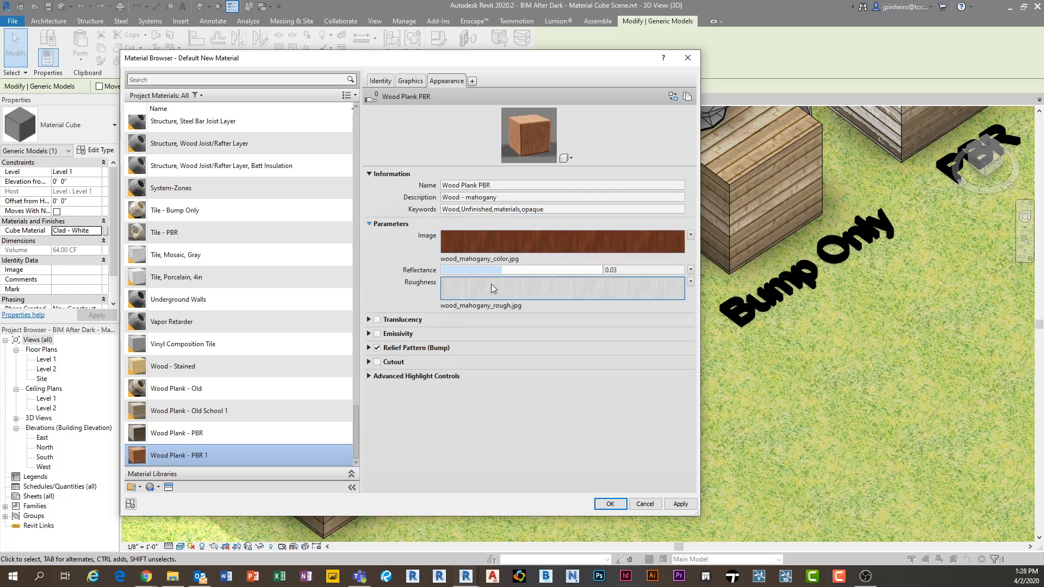
- Replace the color image of Wood Plank PBR with planks_brown_10_diff_2k.jpg from the Wood Blanks folder on the Desktop
{"action": "left_click", "coordinate": [461, 239]}
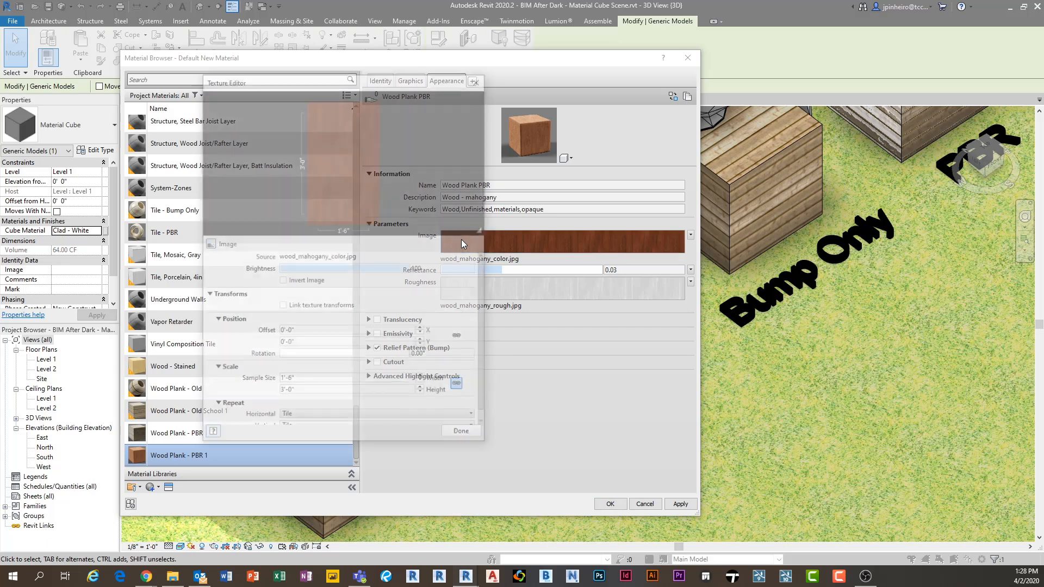
{"action": "left_click_drag", "start_coordinate": [398, 71], "coordinate": [275, 66]}
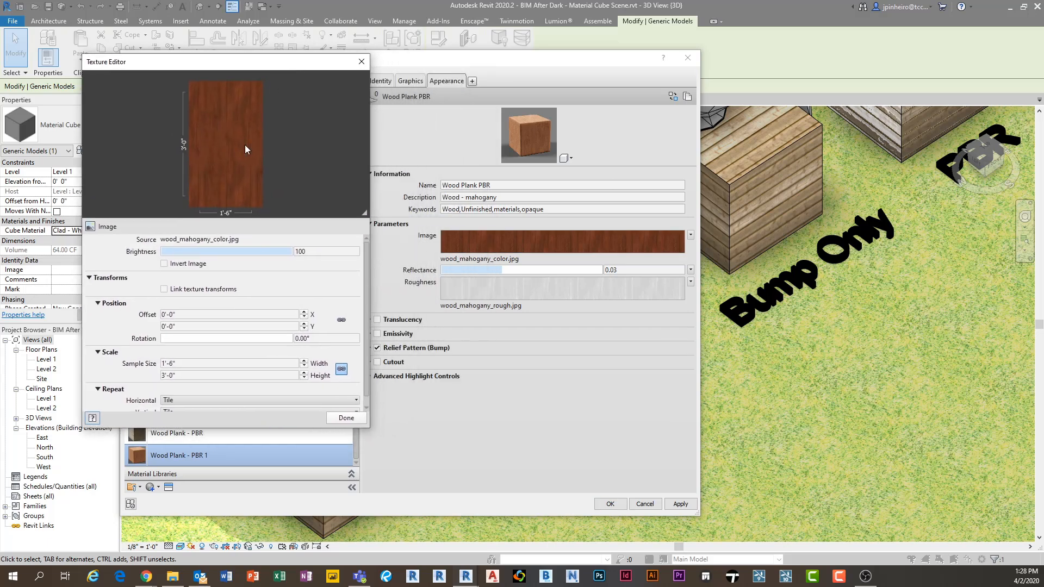
{"action": "left_click", "coordinate": [190, 240]}
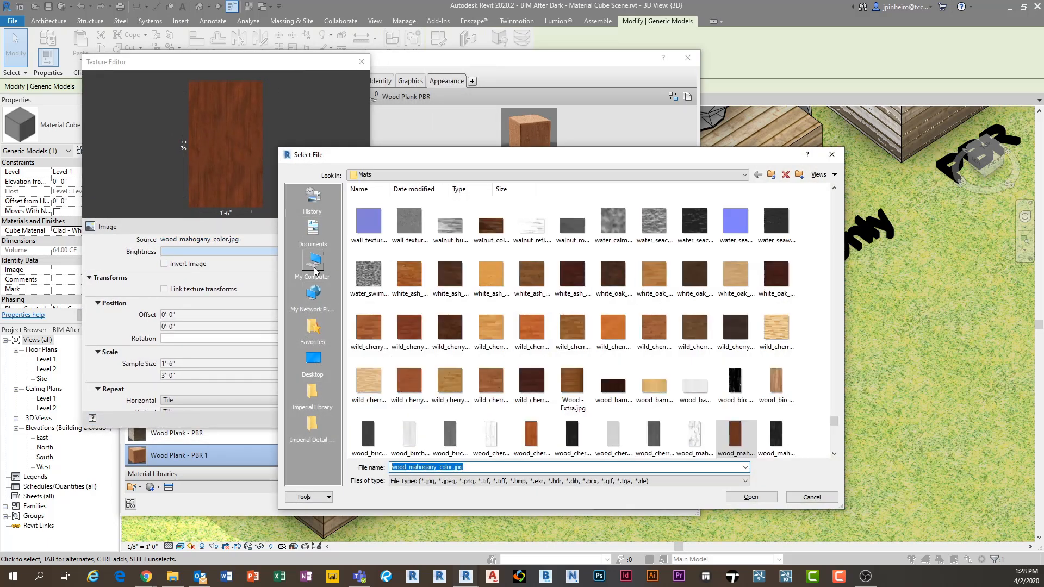
{"action": "left_click", "coordinate": [313, 359]}
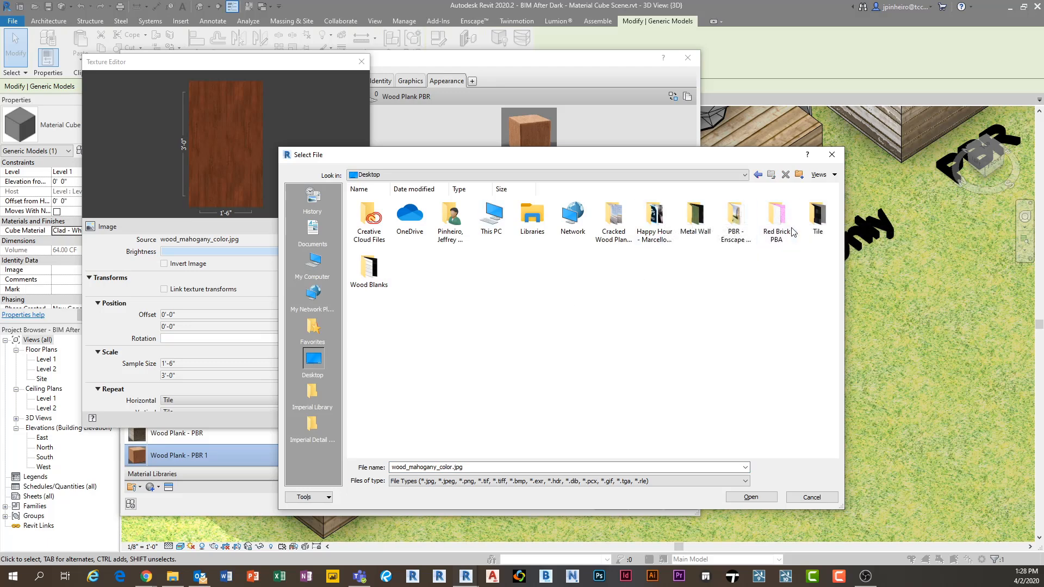
{"action": "double_click", "coordinate": [369, 267]}
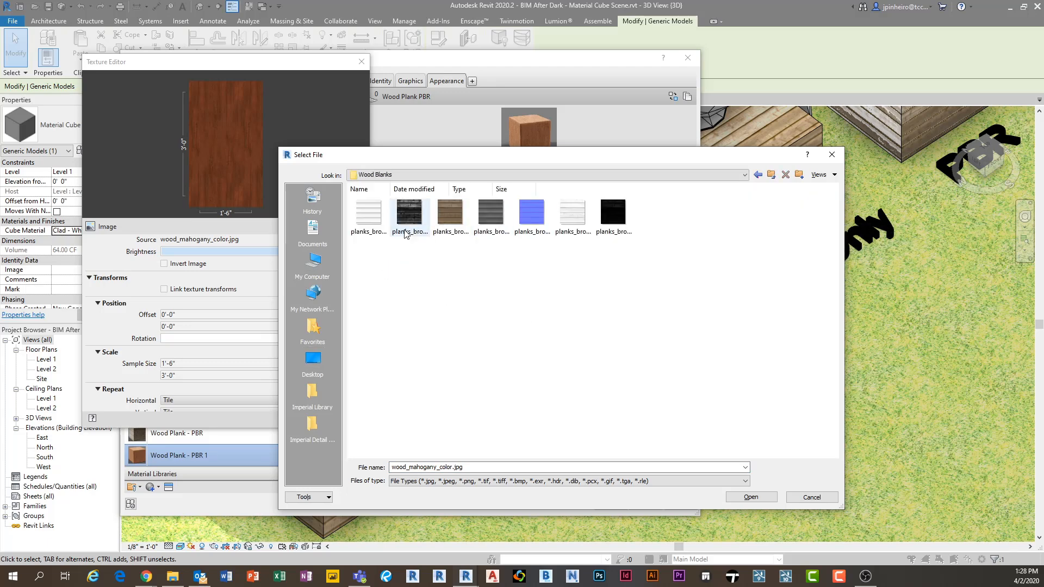
{"action": "left_click", "coordinate": [450, 215]}
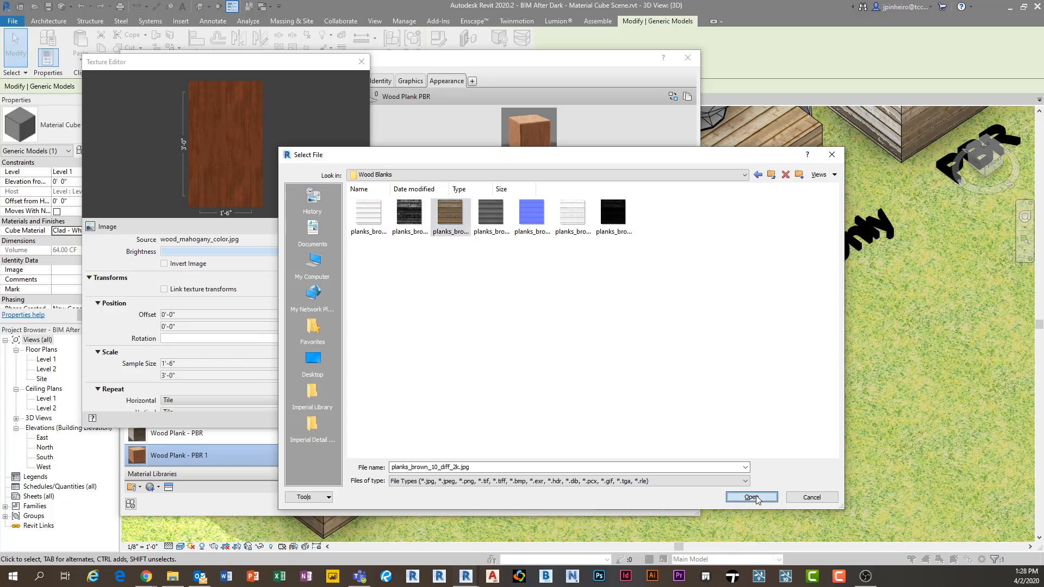
{"action": "left_click", "coordinate": [751, 497]}
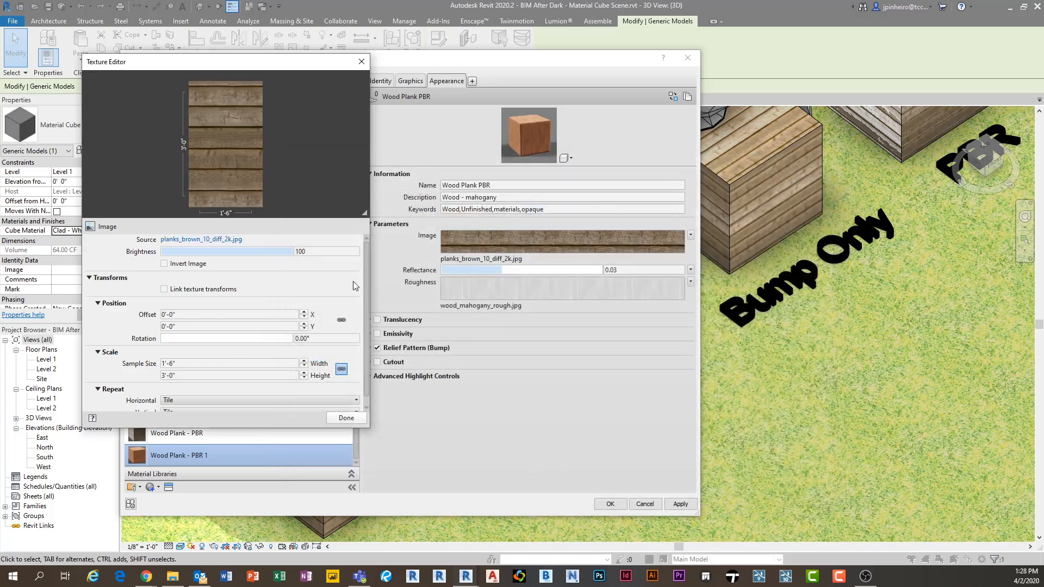
- Set the color texture's sample size to 30 inches in width and height and finish editing the texture
{"action": "double_click", "coordinate": [233, 361]}
{"action": "type", "text": "30\""}
{"action": "double_click", "coordinate": [231, 376]}
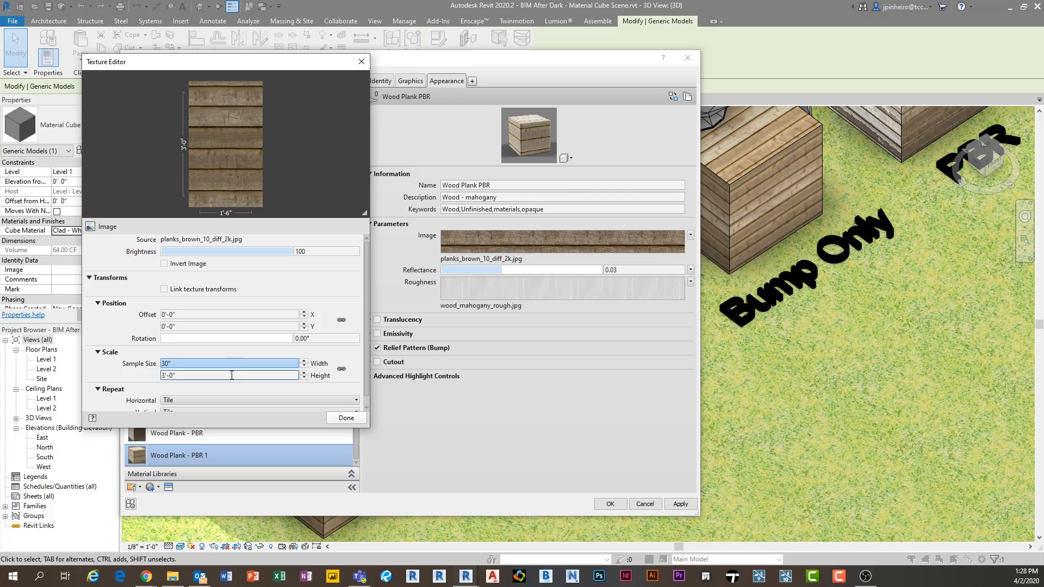
{"action": "type", "text": "30\""}
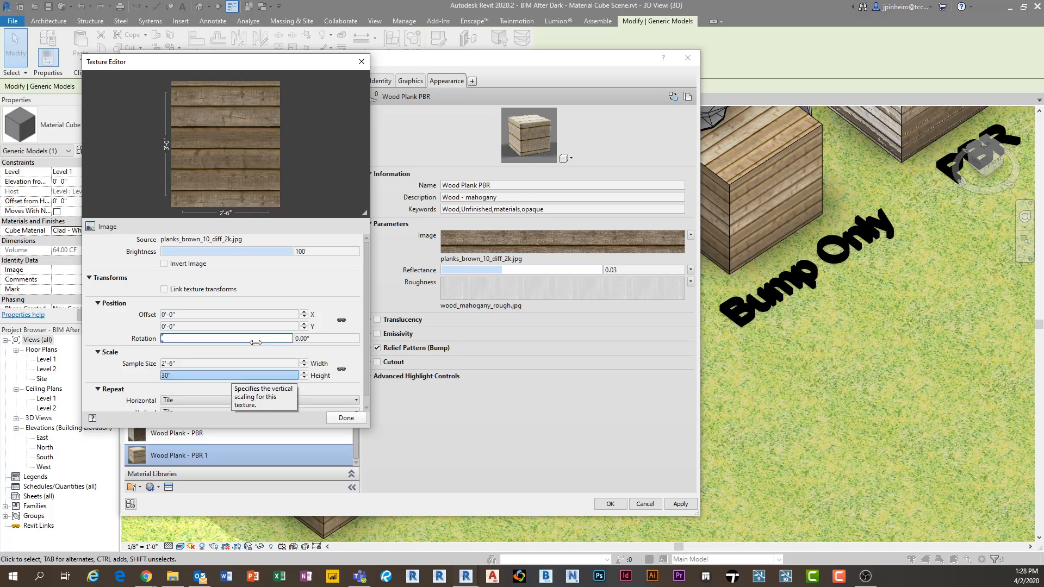
{"action": "left_click", "coordinate": [229, 365]}
{"action": "left_click", "coordinate": [343, 418]}
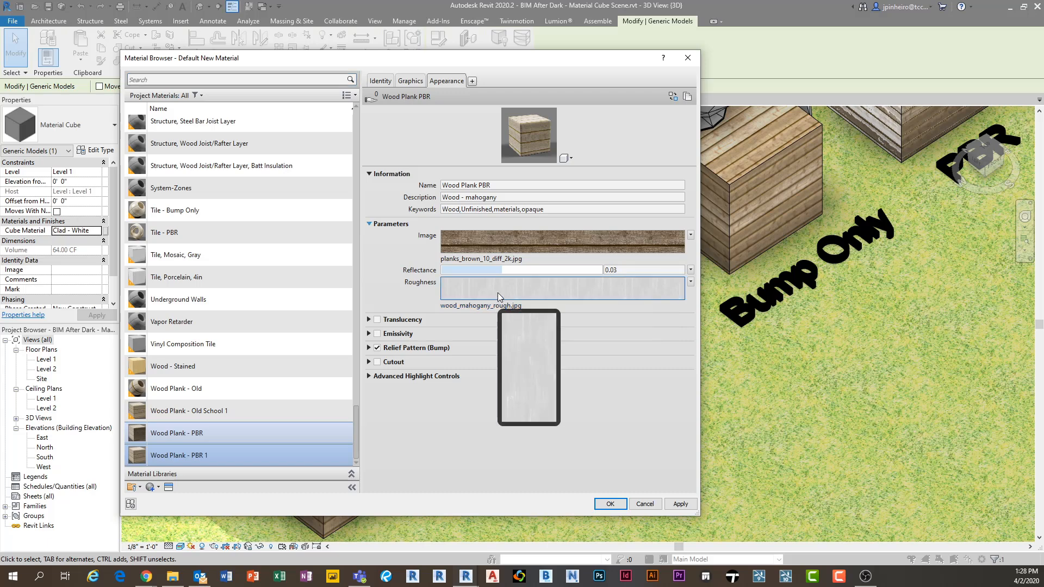
- Open the Wood Blanks folder to replace the Roughness image, and show its texture files as large icons
{"action": "left_click", "coordinate": [497, 293]}
{"action": "left_click", "coordinate": [226, 240]}
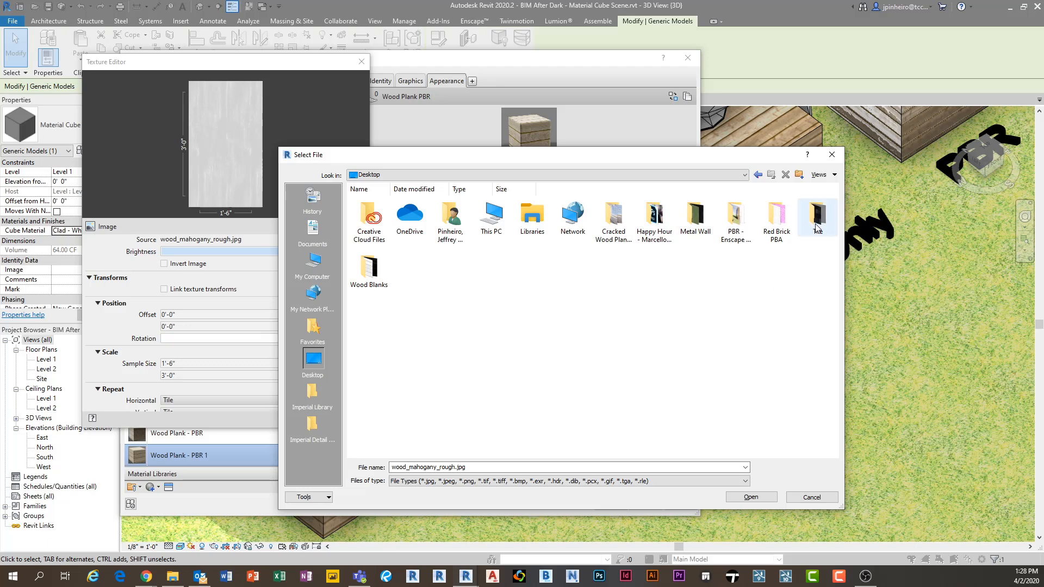
{"action": "double_click", "coordinate": [369, 268]}
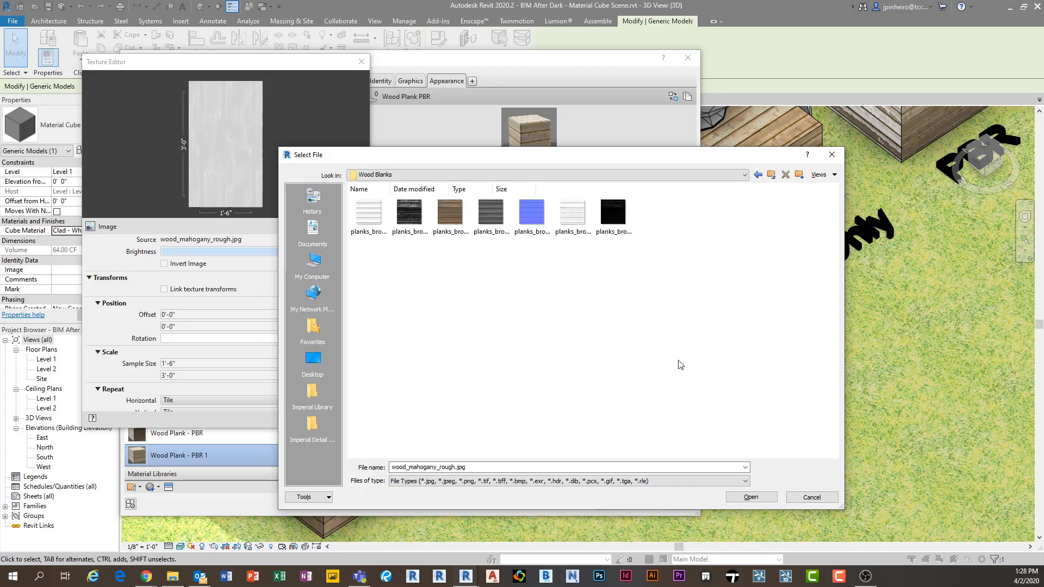
{"action": "left_click", "coordinate": [622, 221]}
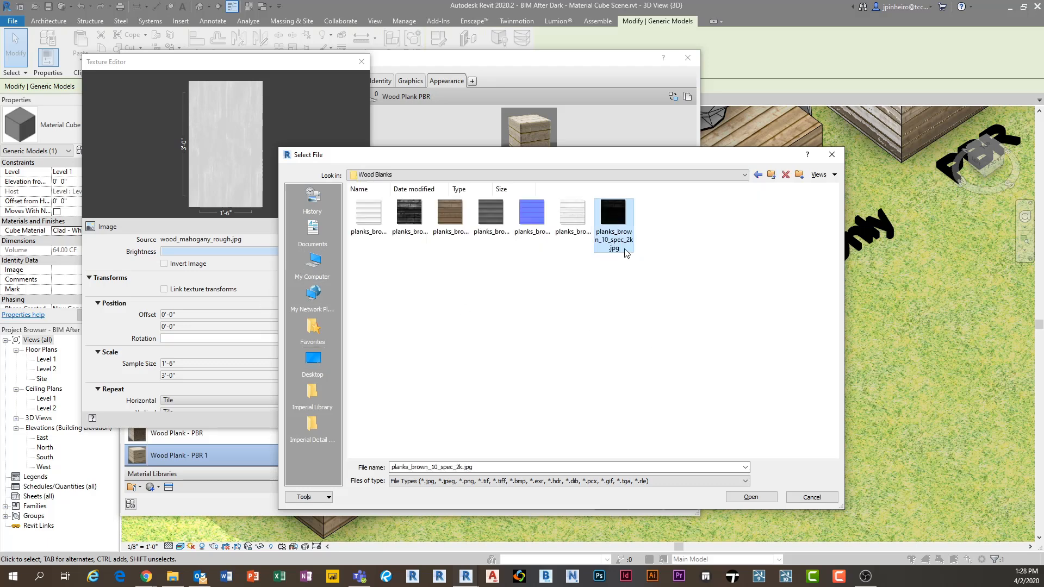
{"action": "right_click", "coordinate": [654, 252]}
{"action": "mouse_move", "coordinate": [646, 260]}
{"action": "left_click", "coordinate": [690, 273]}
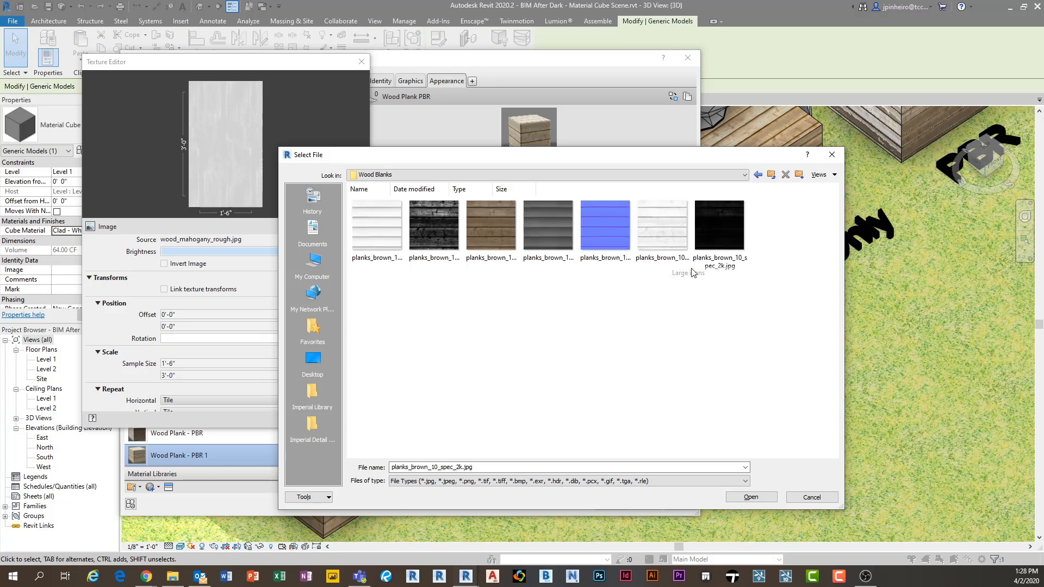
- Compare the rough and spec maps and load planks_brown_10_spec_2k.jpg as the Roughness image
{"action": "left_click", "coordinate": [723, 246]}
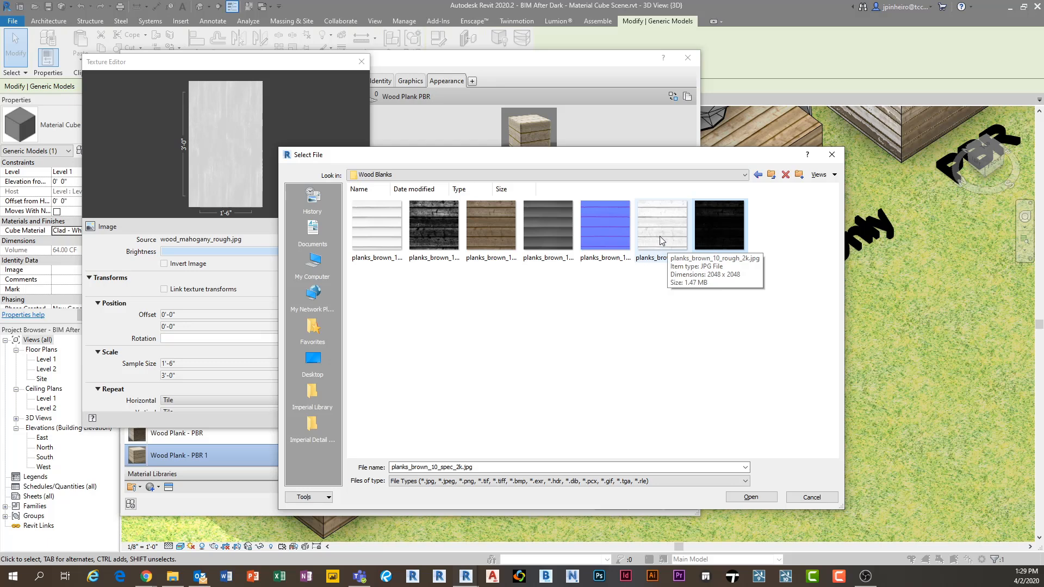
{"action": "left_click", "coordinate": [670, 248]}
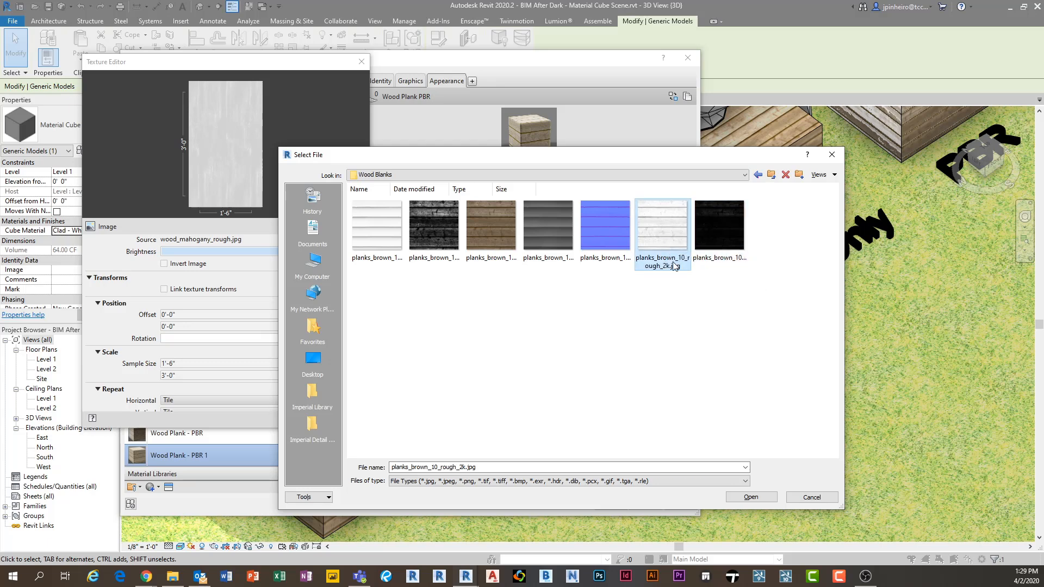
{"action": "left_click", "coordinate": [717, 230]}
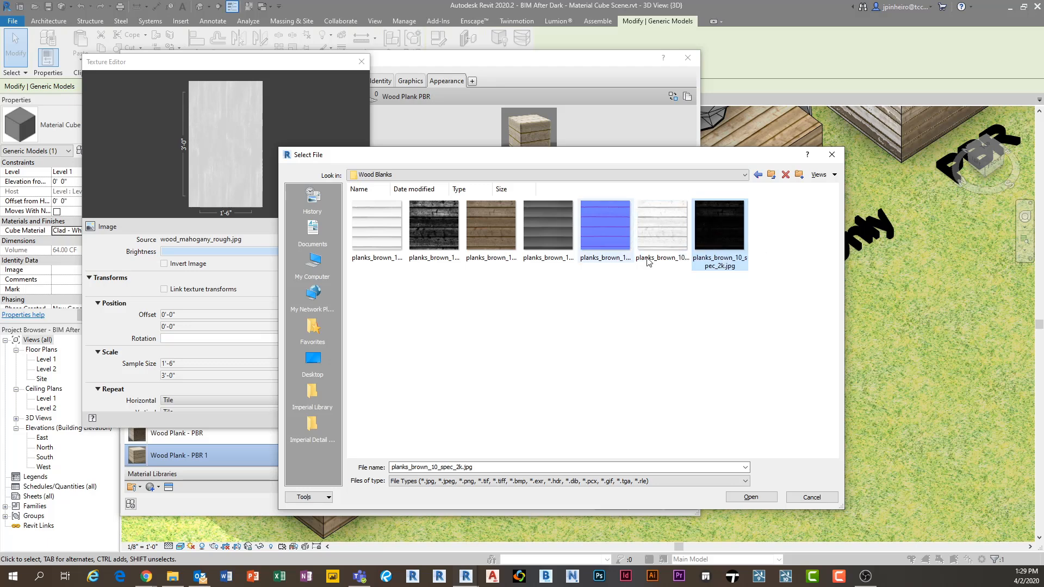
{"action": "left_click", "coordinate": [751, 497]}
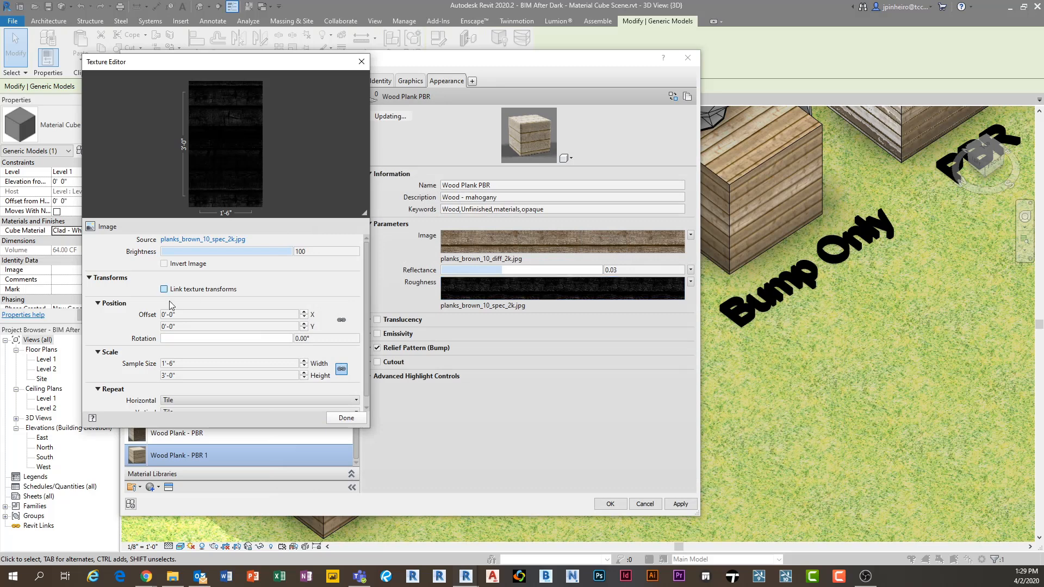
- Unlink the Roughness texture's width and height, set its sample size to 30 inches in both directions, and finish editing the texture
{"action": "double_click", "coordinate": [201, 364]}
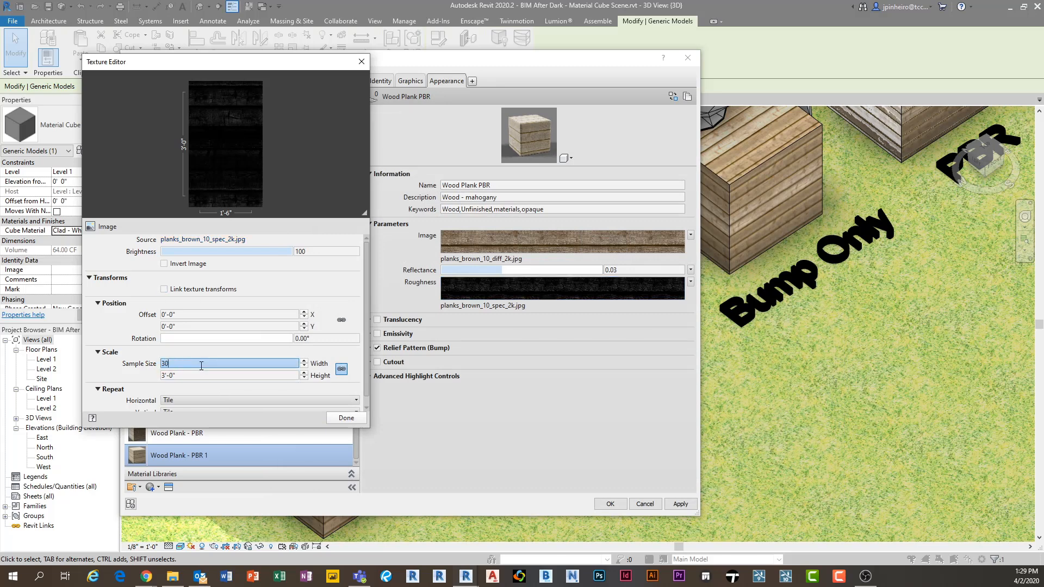
{"action": "type", "text": "30\""}
{"action": "key", "text": "Return"}
{"action": "double_click", "coordinate": [201, 374]}
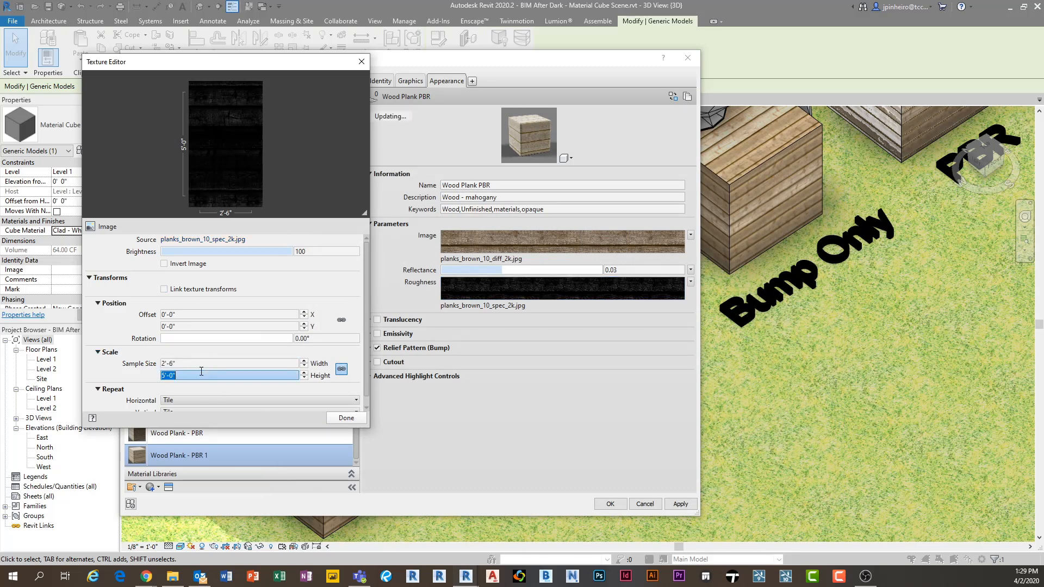
{"action": "type", "text": "30\""}
{"action": "key", "text": "Return"}
{"action": "double_click", "coordinate": [204, 375]}
{"action": "left_click", "coordinate": [341, 369]}
{"action": "double_click", "coordinate": [209, 364]}
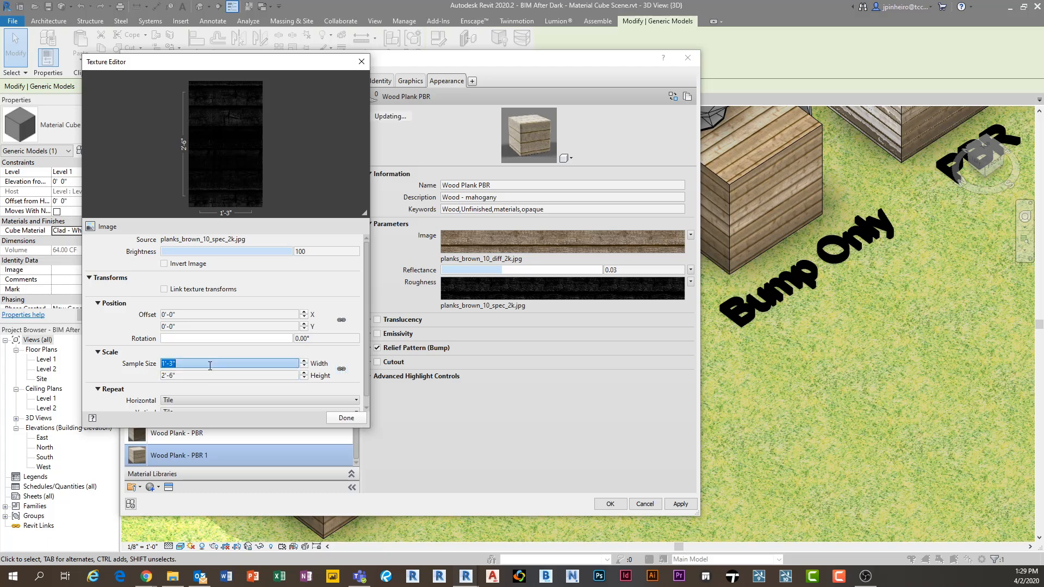
{"action": "type", "text": "30\""}
{"action": "key", "text": "Return"}
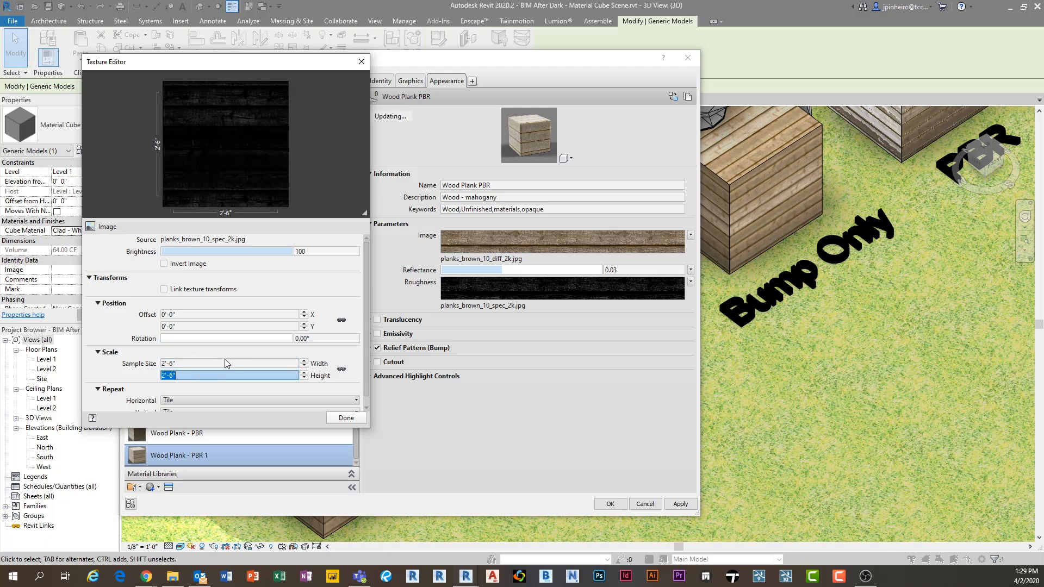
{"action": "left_click", "coordinate": [346, 417]}
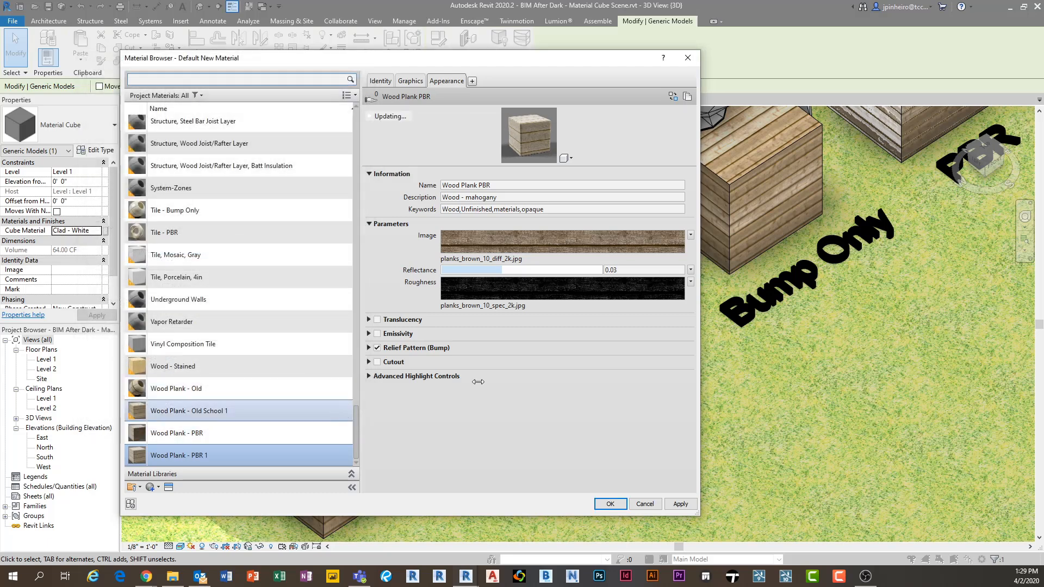
- Enlarge the material preview to a medium size and expand the Relief Pattern (Bump) settings of Wood Plank PBR
{"action": "left_click", "coordinate": [536, 162]}
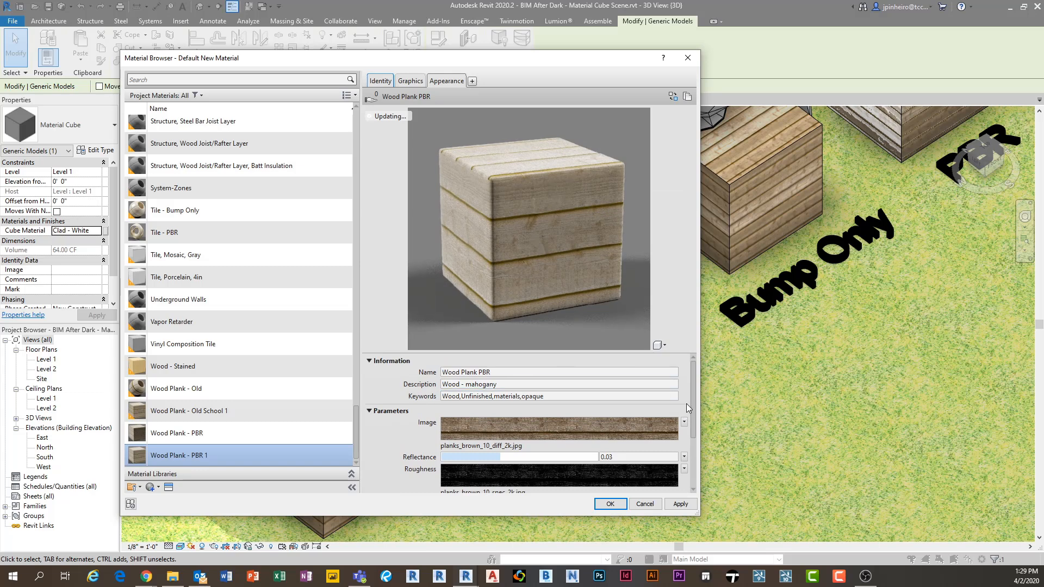
{"action": "scroll", "coordinate": [686, 408], "scroll_direction": "down", "scroll_amount": 5}
{"action": "left_click_drag", "start_coordinate": [498, 351], "coordinate": [498, 312]}
{"action": "left_click", "coordinate": [369, 450]}
{"action": "scroll", "coordinate": [462, 417], "scroll_direction": "down", "scroll_amount": 1}
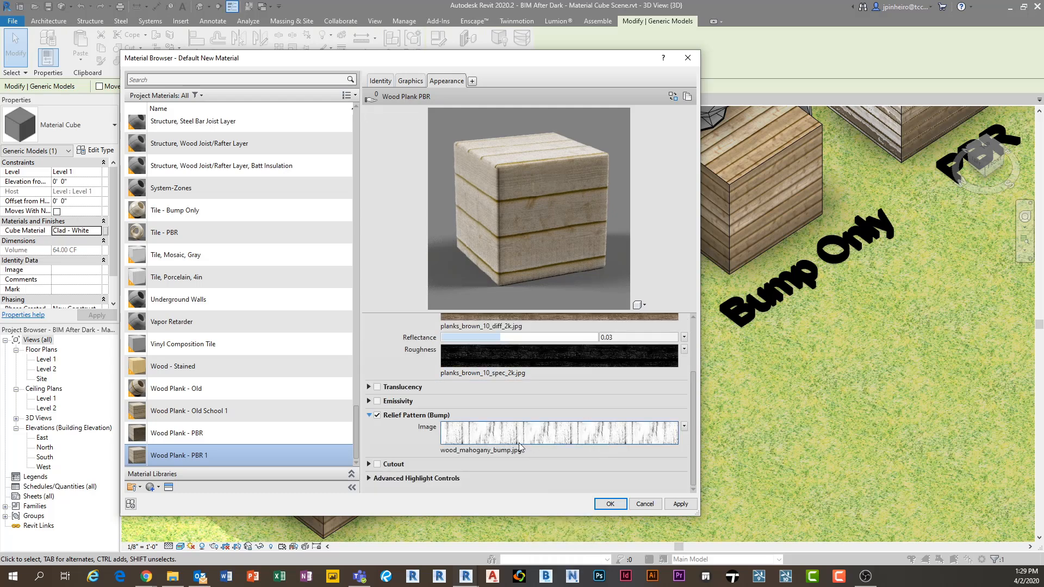
- Open planks_brown_10_nor_2k.jpg from the Wood Blanks folder in File Explorer and examine the plank normal map
{"action": "left_click", "coordinate": [172, 576]}
{"action": "left_click_drag", "start_coordinate": [456, 45], "coordinate": [701, 62]}
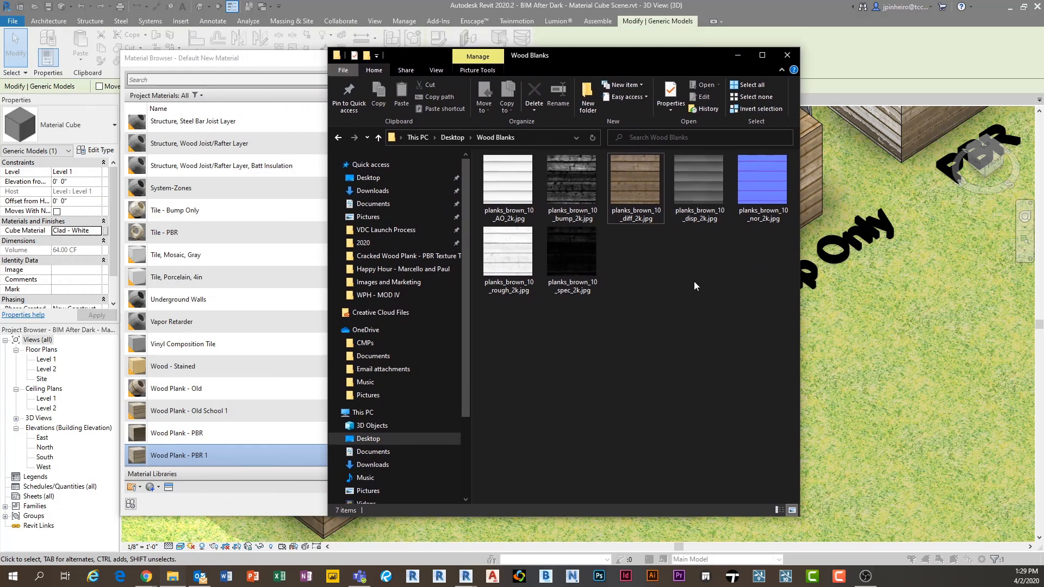
{"action": "left_click", "coordinate": [762, 185]}
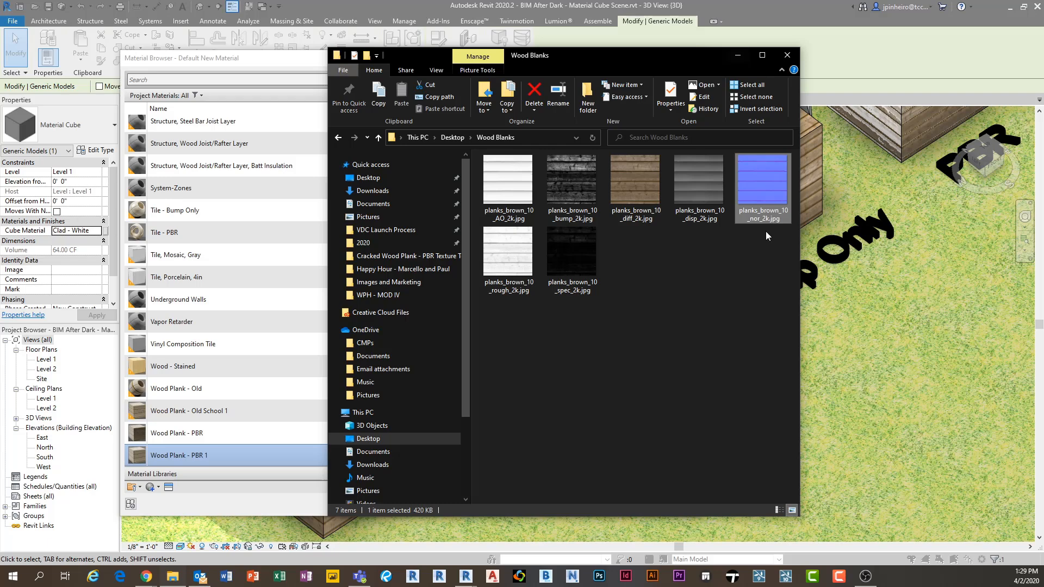
{"action": "left_click_drag", "start_coordinate": [758, 313], "coordinate": [676, 292]}
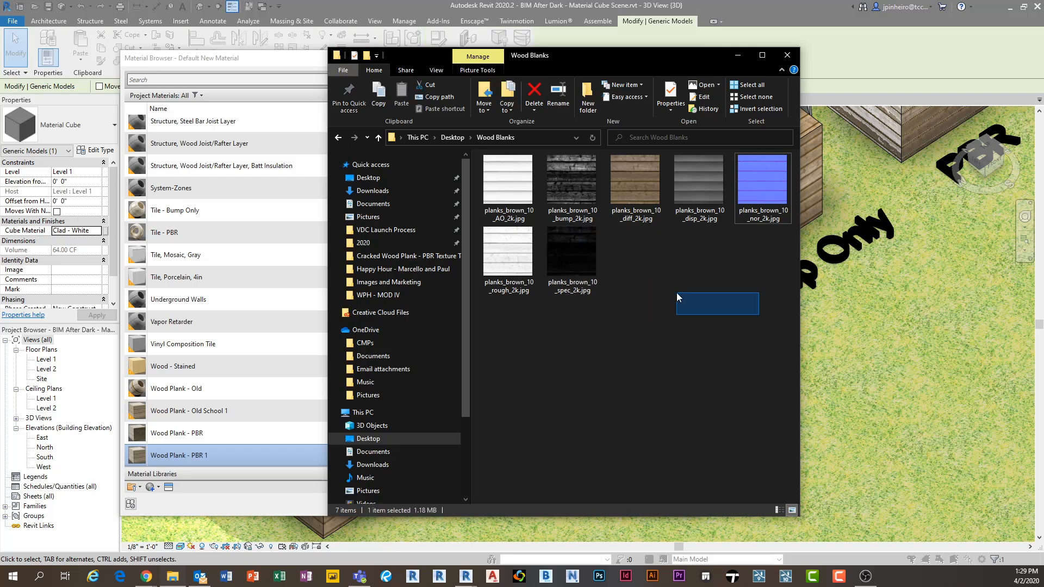
{"action": "left_click", "coordinate": [773, 194]}
{"action": "left_click", "coordinate": [757, 293]}
{"action": "left_click", "coordinate": [766, 188]}
{"action": "double_click", "coordinate": [756, 201]}
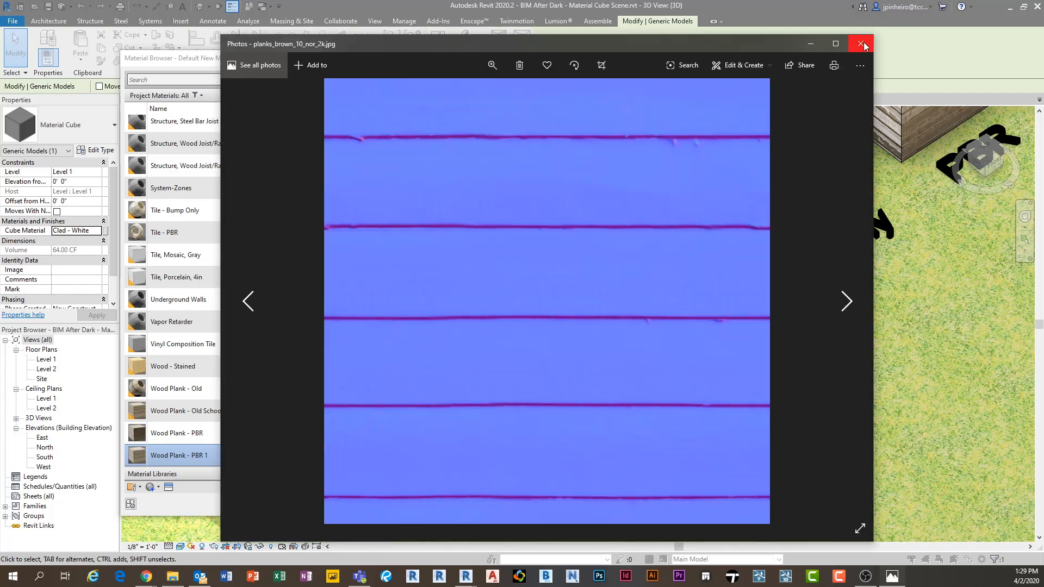
{"action": "left_click", "coordinate": [861, 44]}
- View planks_brown_10_rough_2k.jpg for comparison and close the Wood Blanks folder
{"action": "left_click", "coordinate": [511, 255]}
{"action": "double_click", "coordinate": [511, 255]}
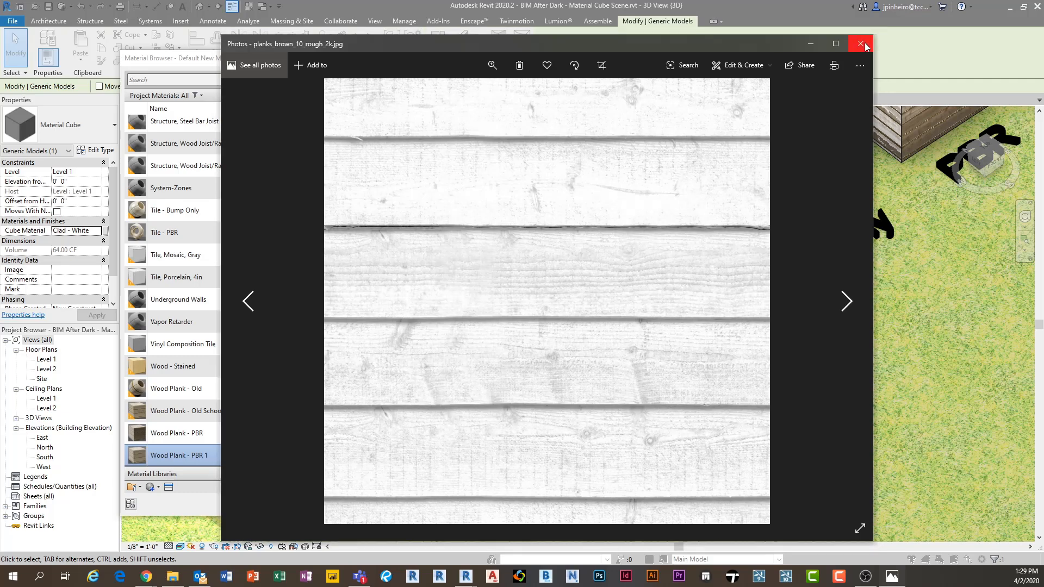
{"action": "left_click", "coordinate": [865, 43]}
{"action": "left_click", "coordinate": [792, 55]}
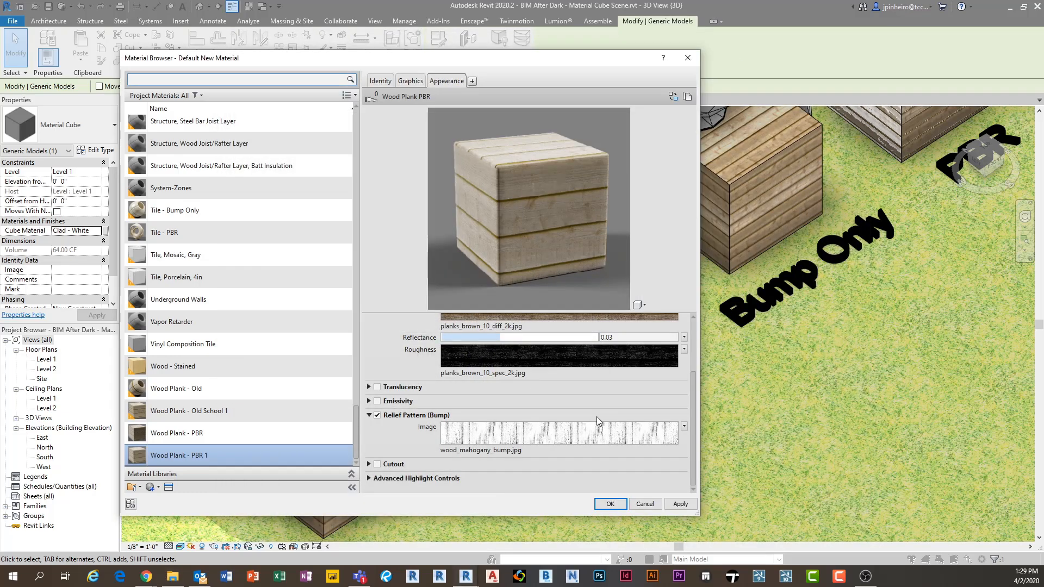
- Replace the Relief Pattern (Bump) image with planks_brown_10_nor_2k.jpg from the Wood Blanks folder on the Desktop
{"action": "left_click", "coordinate": [489, 441]}
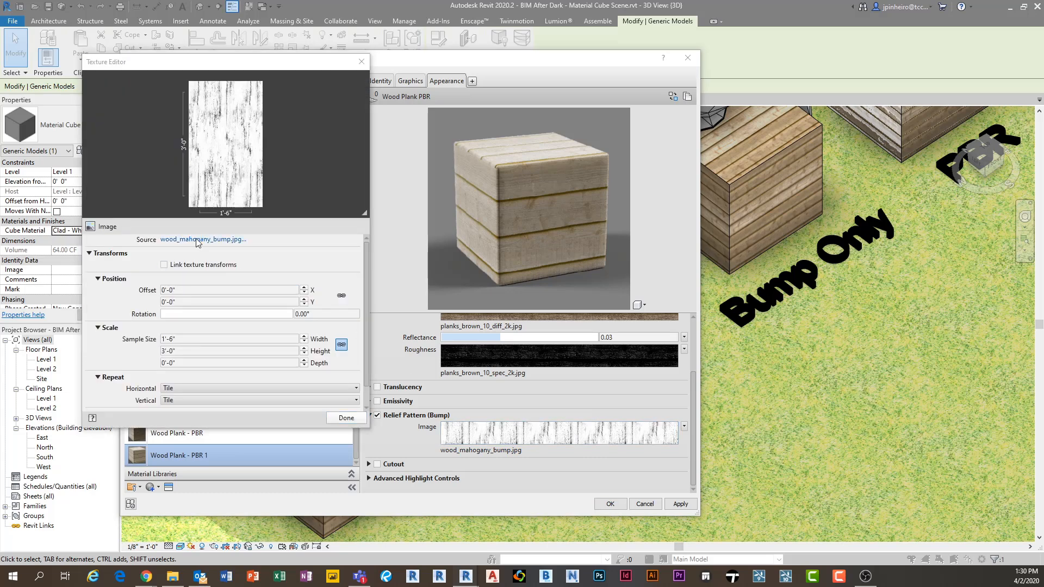
{"action": "left_click", "coordinate": [197, 241]}
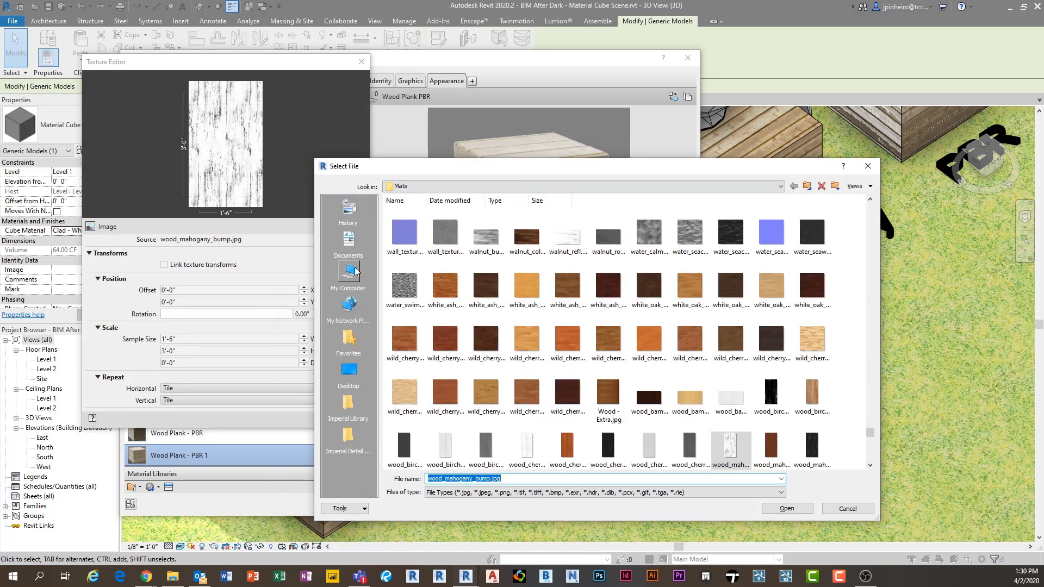
{"action": "left_click", "coordinate": [349, 370]}
{"action": "mouse_move", "coordinate": [719, 168]}
{"action": "left_mouse_down"}
{"action": "mouse_move", "coordinate": [887, 160]}
{"action": "mouse_move", "coordinate": [711, 162]}
{"action": "left_mouse_up"}
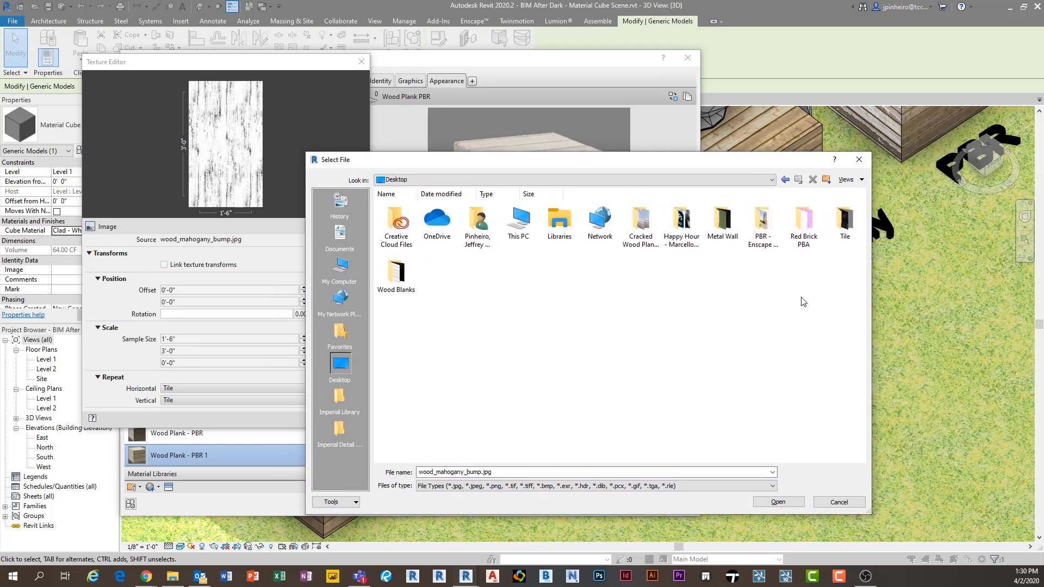
{"action": "left_click", "coordinate": [386, 270]}
{"action": "double_click", "coordinate": [396, 272]}
{"action": "left_click", "coordinate": [560, 223]}
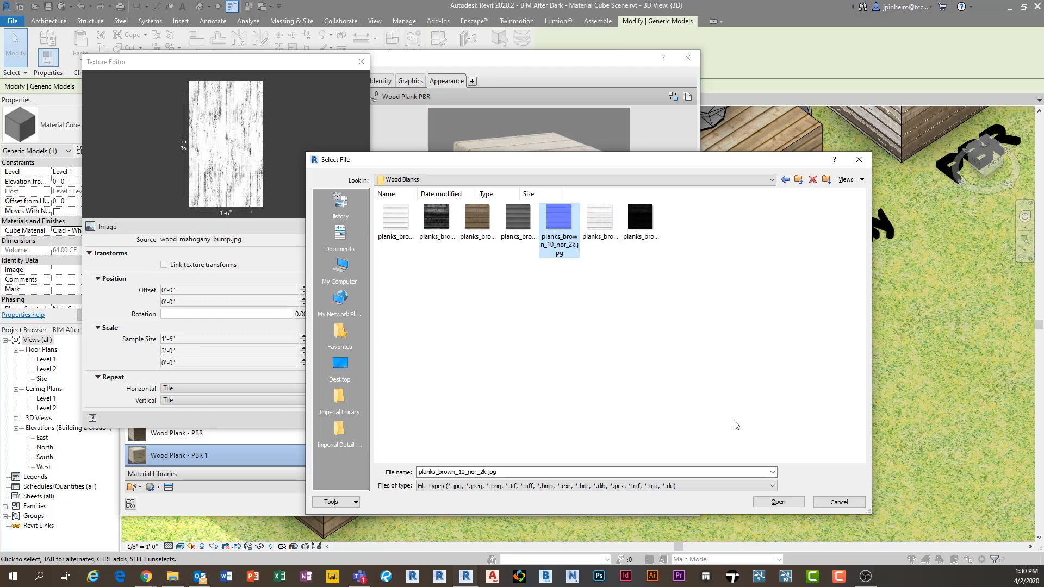
{"action": "left_click", "coordinate": [777, 502]}
- Unlink the normal map's width and height and set its sample size to 30 inches in both directions
{"action": "left_click", "coordinate": [204, 341]}
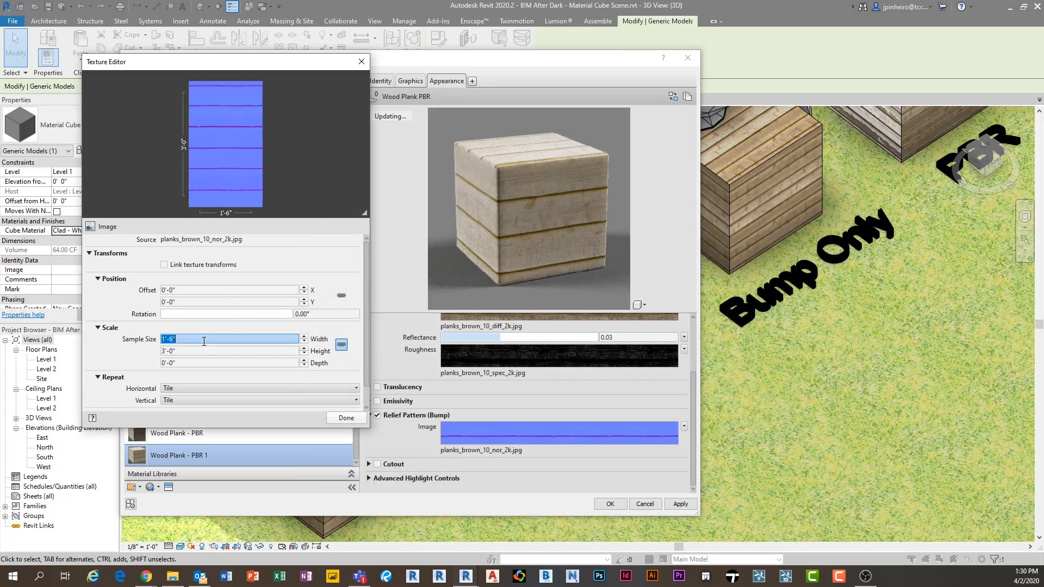
{"action": "left_click", "coordinate": [342, 344]}
{"action": "left_click", "coordinate": [236, 337]}
{"action": "left_click", "coordinate": [237, 350]}
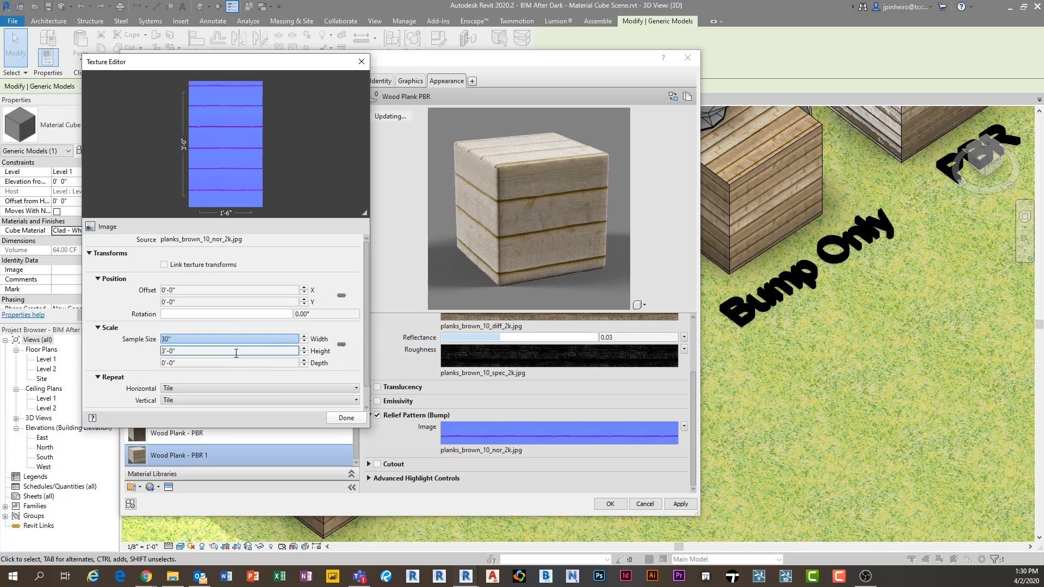
{"action": "type", "text": "30\""}
{"action": "left_click", "coordinate": [237, 338]}
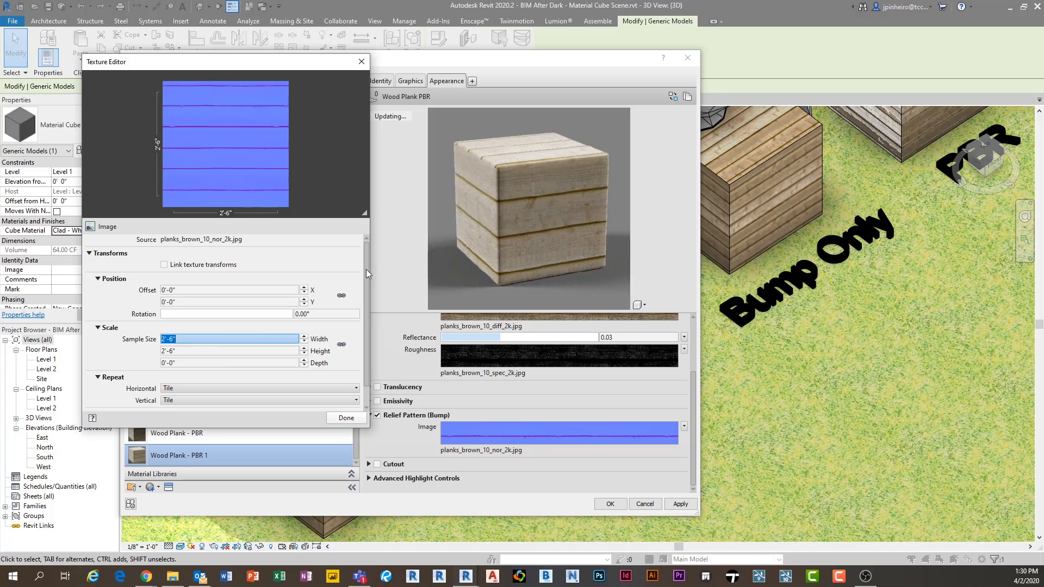
- Set the relief texture's data type to Normal Map with a depth amount of 5.00 and finish editing it
{"action": "scroll", "coordinate": [366, 269], "scroll_direction": "down", "scroll_amount": 1}
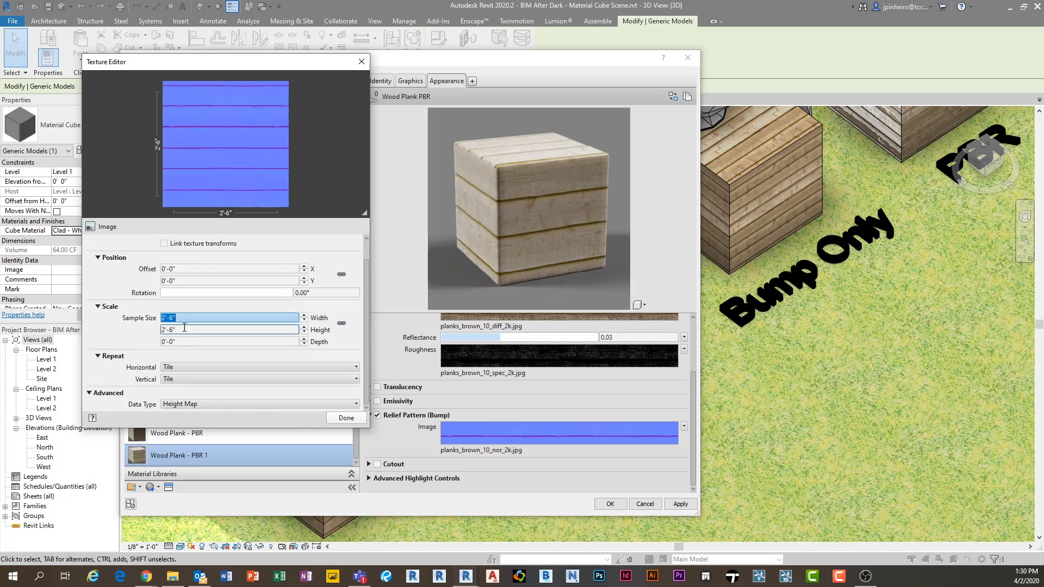
{"action": "left_click", "coordinate": [181, 406]}
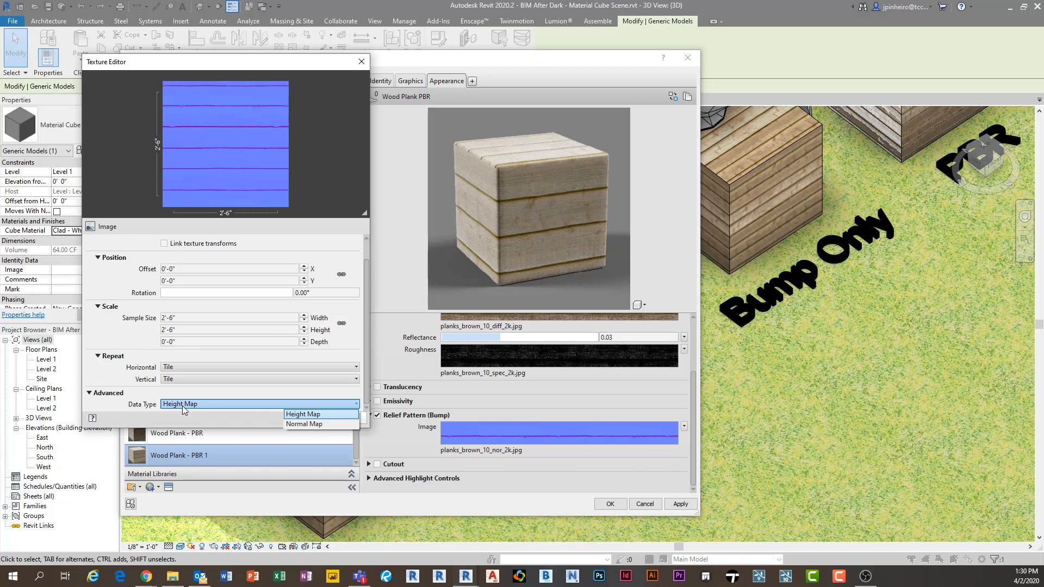
{"action": "left_click", "coordinate": [313, 423]}
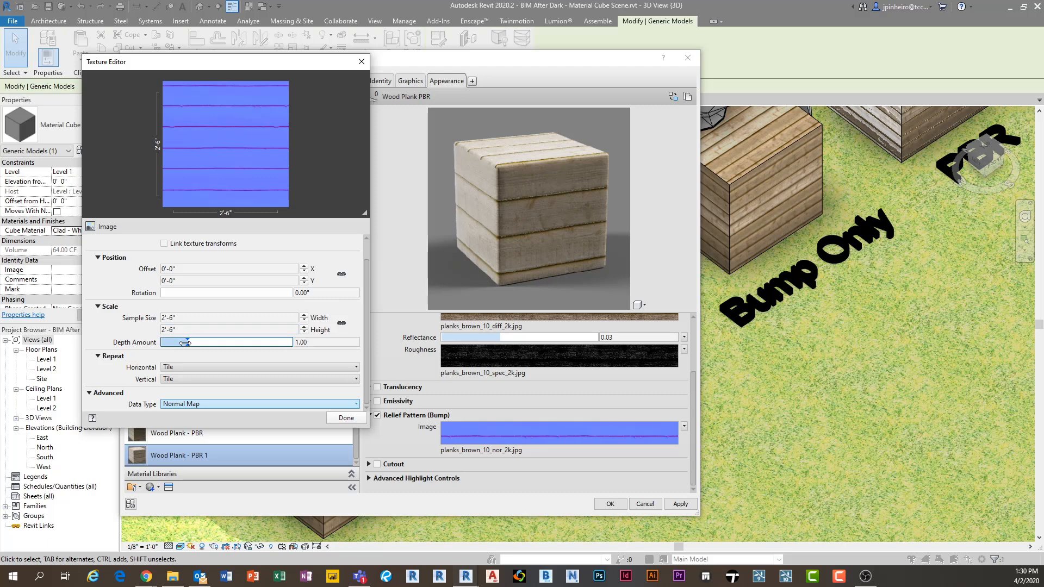
{"action": "left_click_drag", "start_coordinate": [185, 343], "coordinate": [292, 344]}
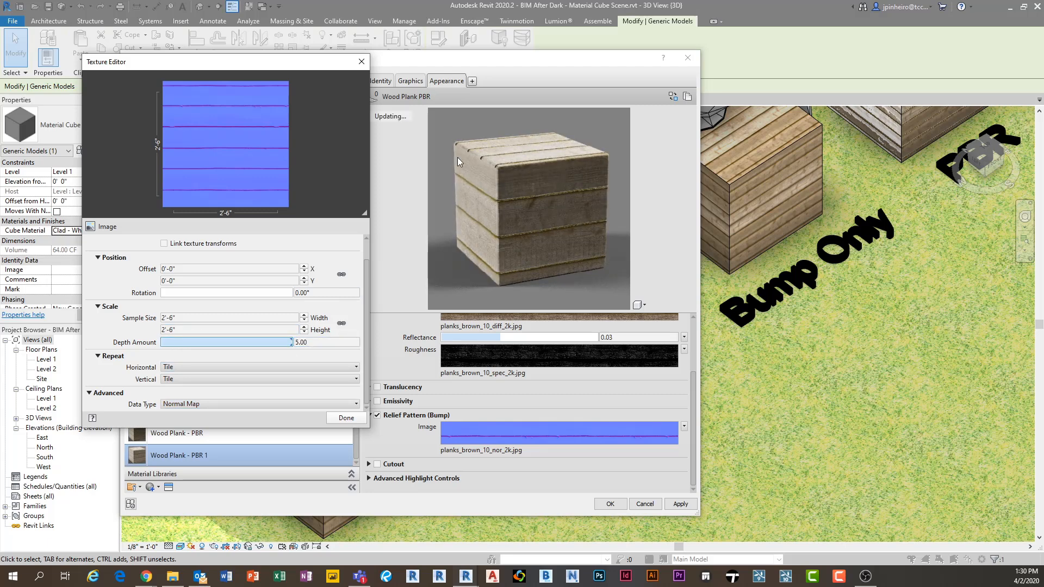
{"action": "left_click", "coordinate": [341, 419]}
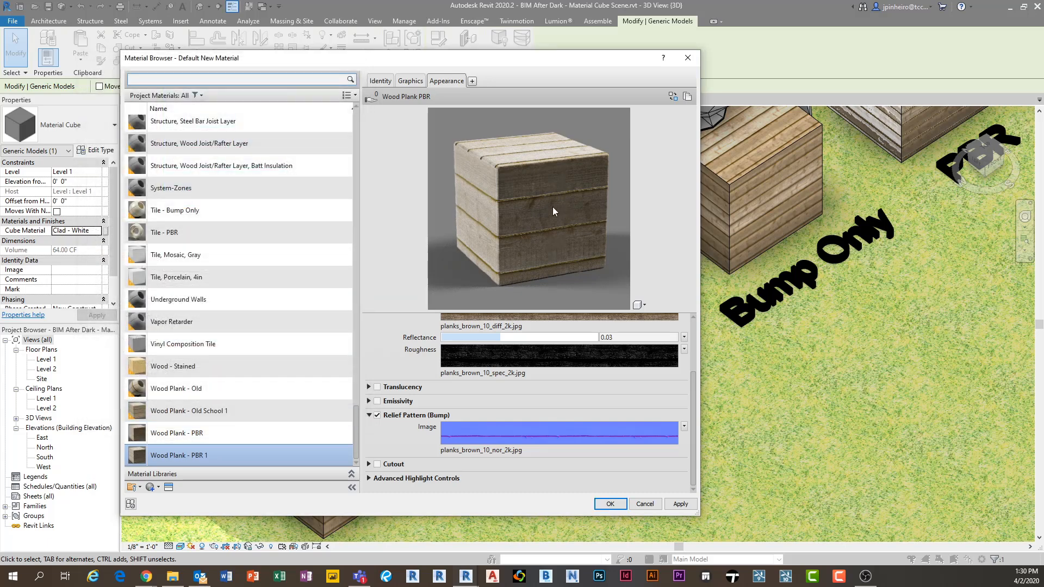
- Set the reflectance of Wood Plank PBR to 0.04, review its texture maps, and assign the material to the selected cube
{"action": "scroll", "coordinate": [602, 402], "scroll_direction": "up", "scroll_amount": 2}
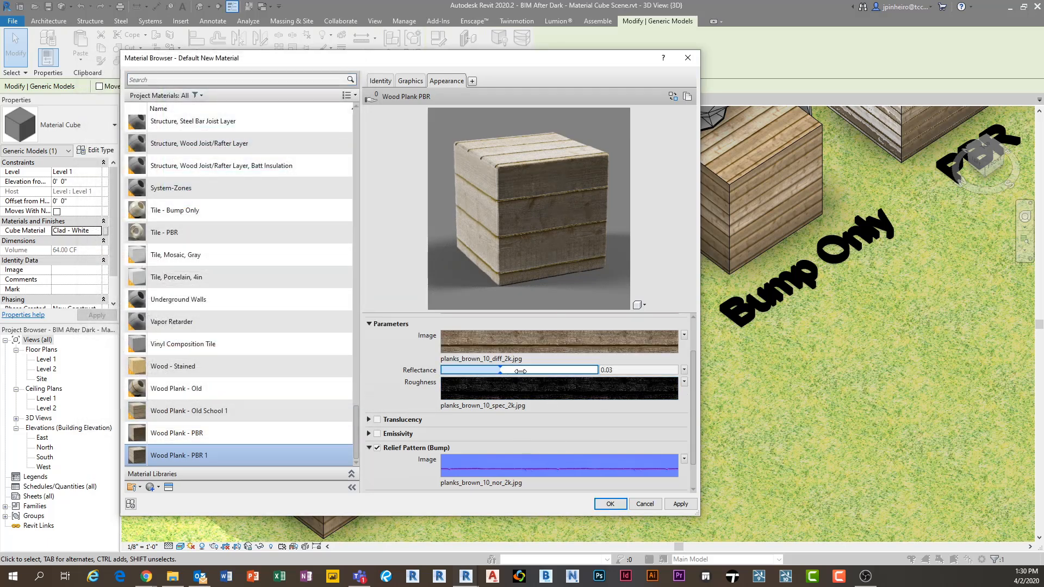
{"action": "left_click", "coordinate": [521, 370]}
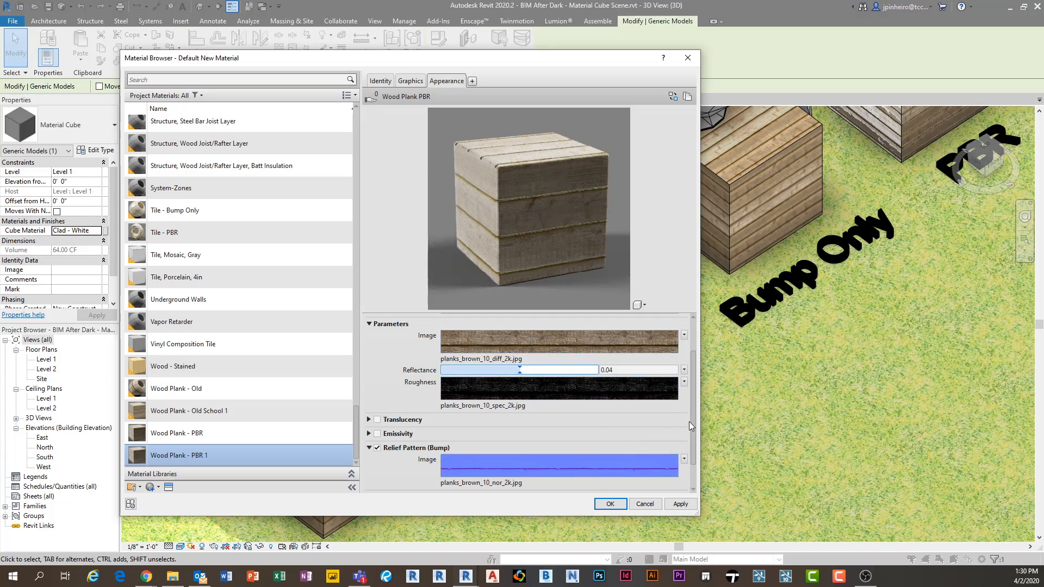
{"action": "scroll", "coordinate": [694, 426], "scroll_direction": "down", "scroll_amount": 2}
{"action": "scroll", "coordinate": [703, 457], "scroll_direction": "up", "scroll_amount": 3}
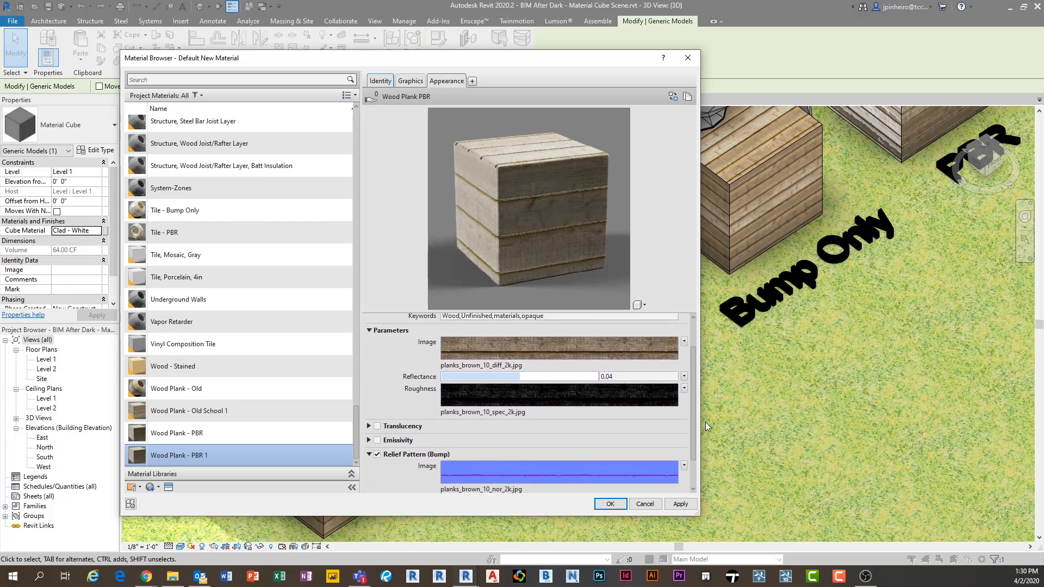
{"action": "scroll", "coordinate": [705, 414], "scroll_direction": "down", "scroll_amount": 1}
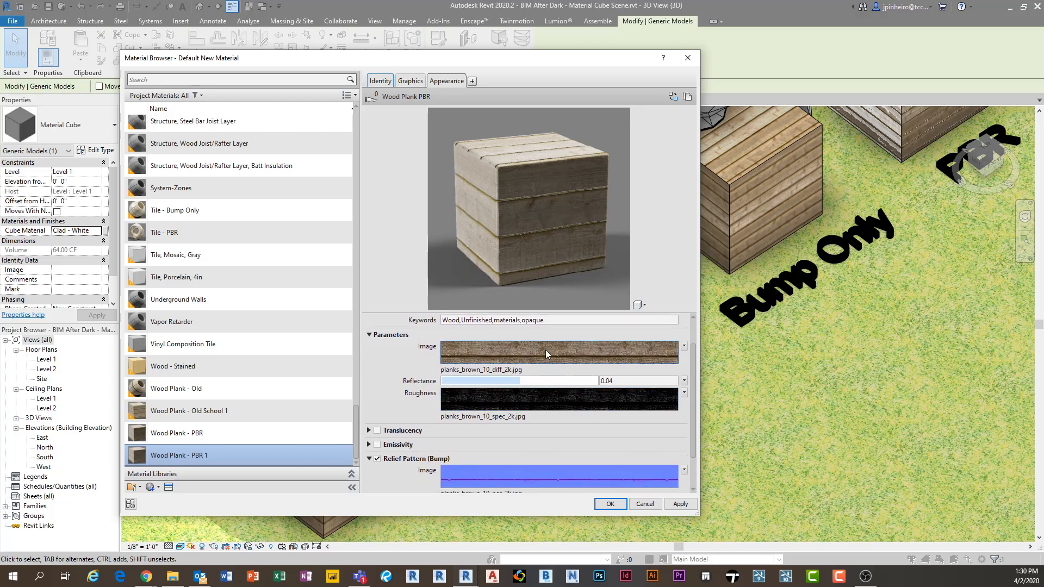
{"action": "mouse_move", "coordinate": [546, 350]}
{"action": "scroll", "coordinate": [546, 350], "scroll_direction": "up", "scroll_amount": 2}
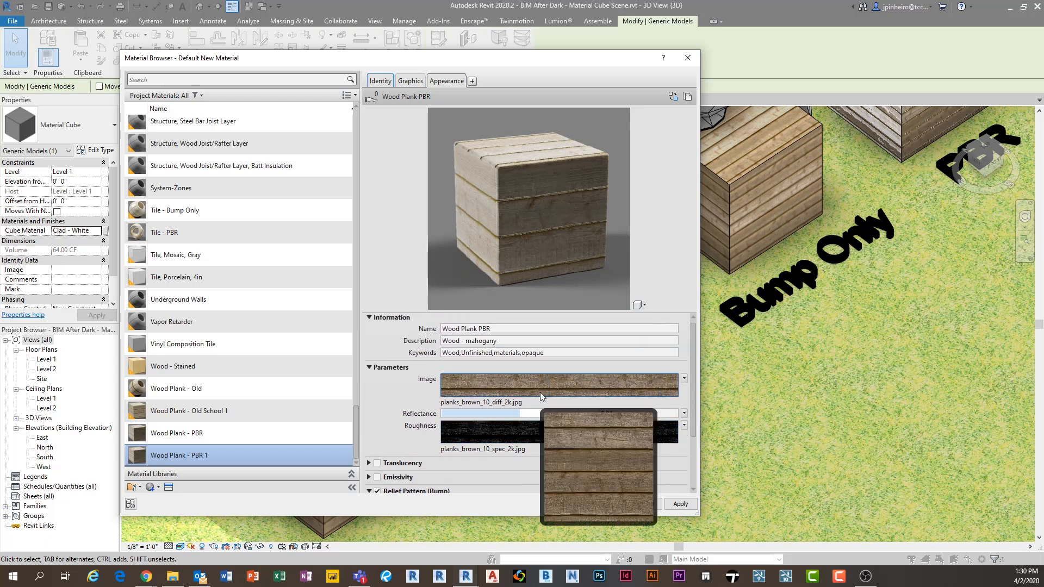
{"action": "scroll", "coordinate": [540, 392], "scroll_direction": "down", "scroll_amount": 4}
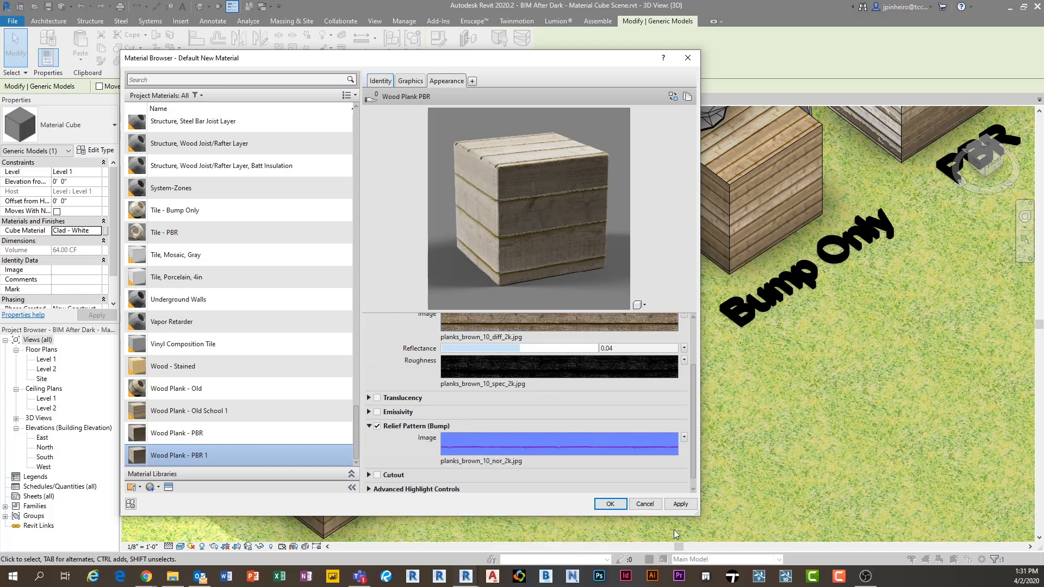
{"action": "left_click", "coordinate": [615, 507]}
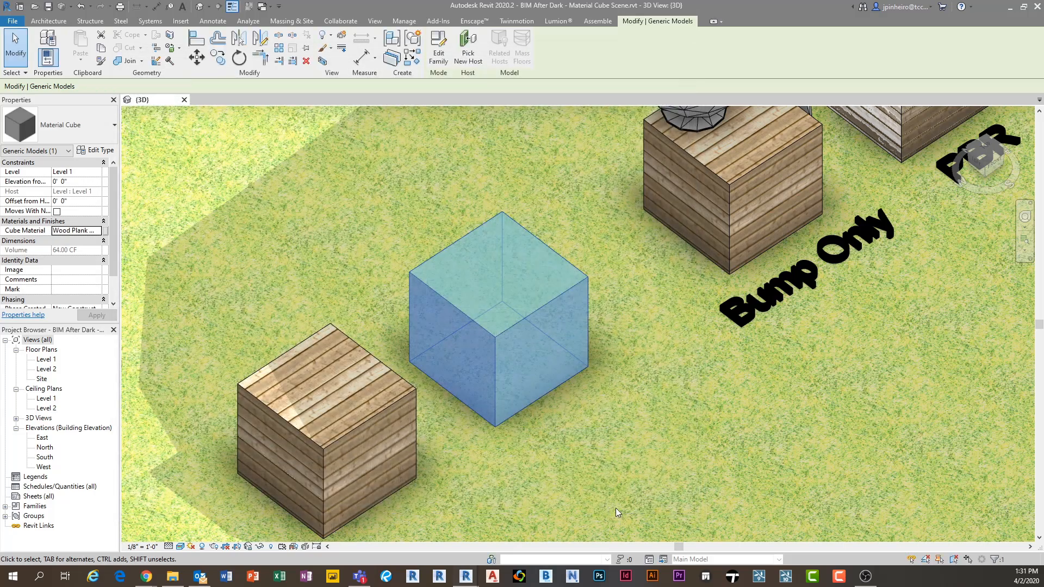
- Deselect the cube, switch to the Enscape window and walk over to the two new wood plank cubes
{"action": "left_click", "coordinate": [551, 474]}
{"action": "scroll", "coordinate": [504, 373], "scroll_direction": "up", "scroll_amount": 4}
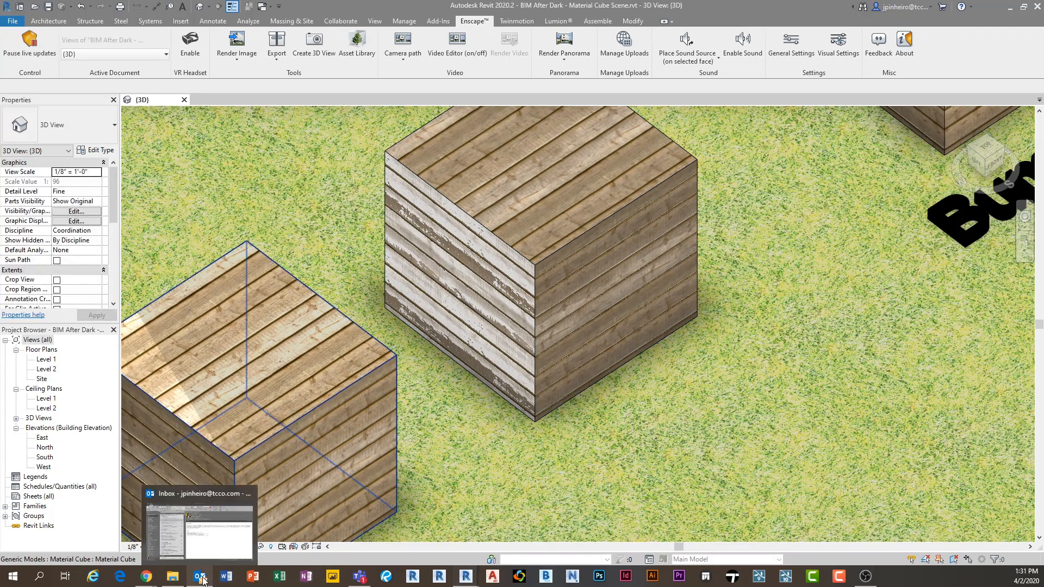
{"action": "mouse_move", "coordinate": [437, 579]}
{"action": "left_click", "coordinate": [522, 524]}
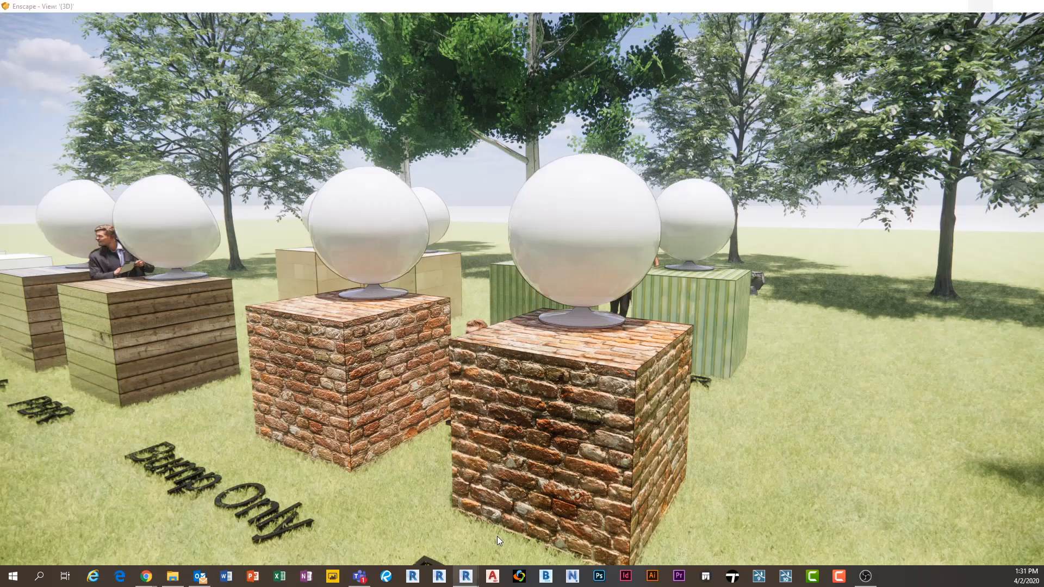
{"action": "key", "text": "w"}
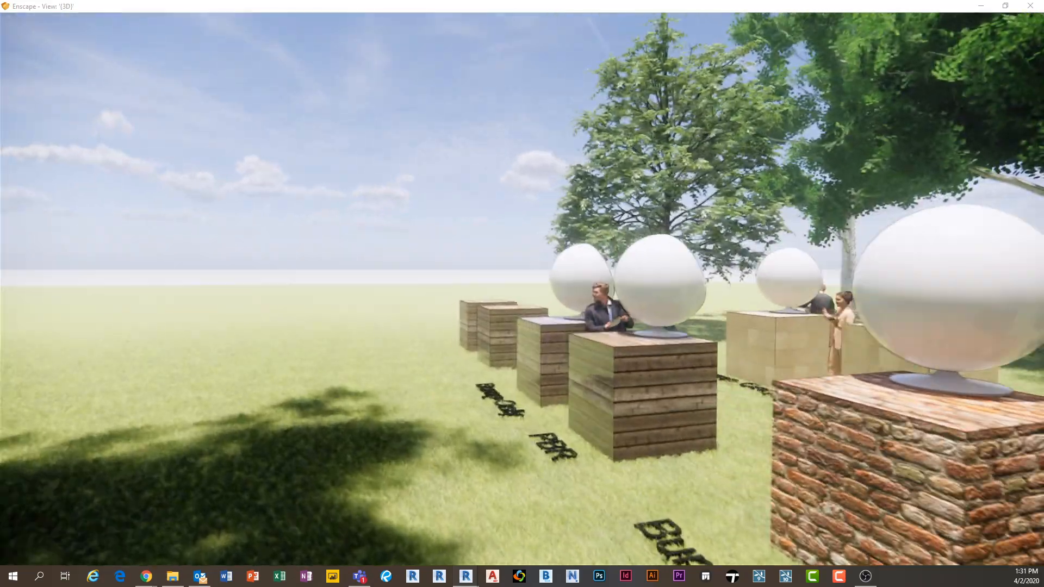
{"action": "key", "text": "w"}
{"action": "key", "text": "a"}
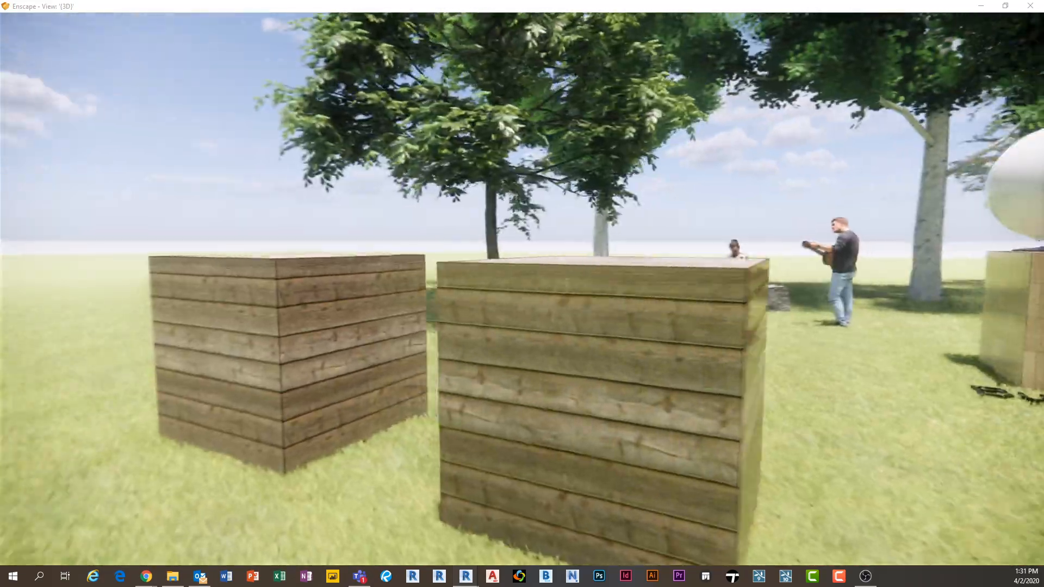
- Move between the two wood plank cubes and compare the relief and reflections on their tops and sides up close
{"action": "key", "text": "q"}
{"action": "key", "text": "e"}
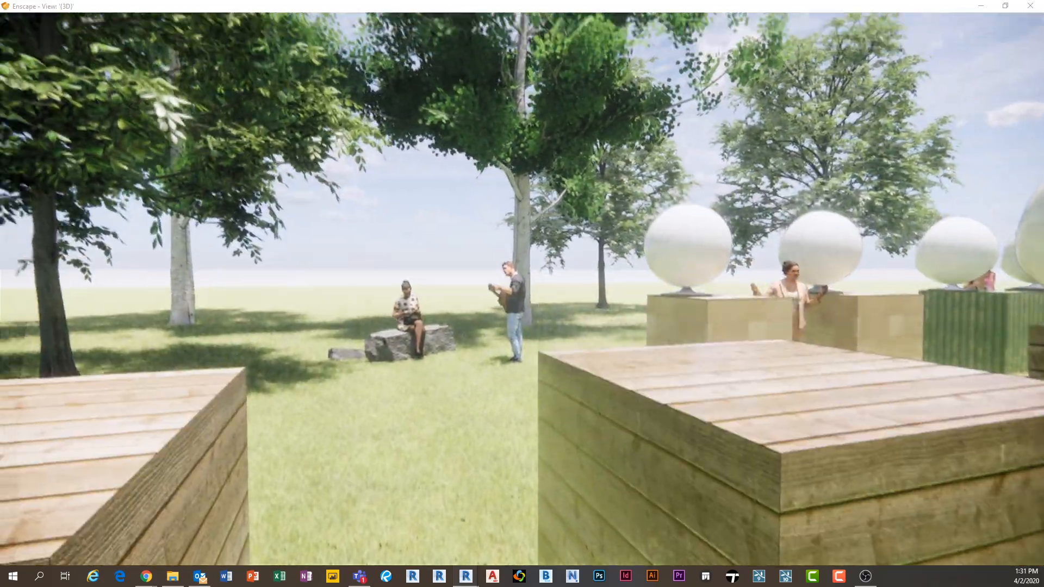
{"action": "key", "text": "q"}
{"action": "key", "text": "d"}
{"action": "key", "text": "w"}
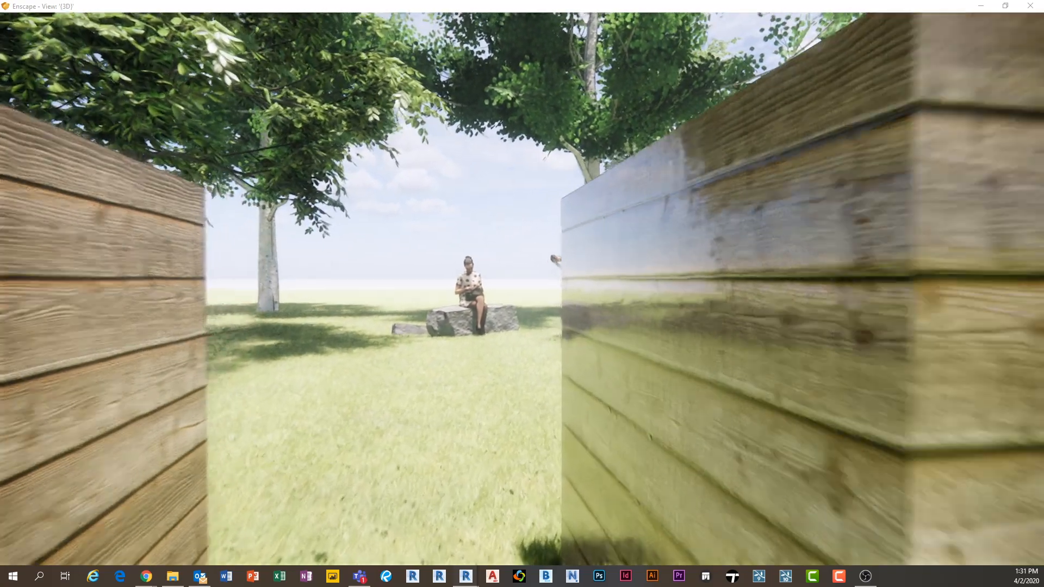
{"action": "key", "text": "a"}
{"action": "left_click_drag", "start_coordinate": [564, 311], "coordinate": [673, 307]}
{"action": "key", "text": "d"}
{"action": "key", "text": "a"}
{"action": "key", "text": "d"}
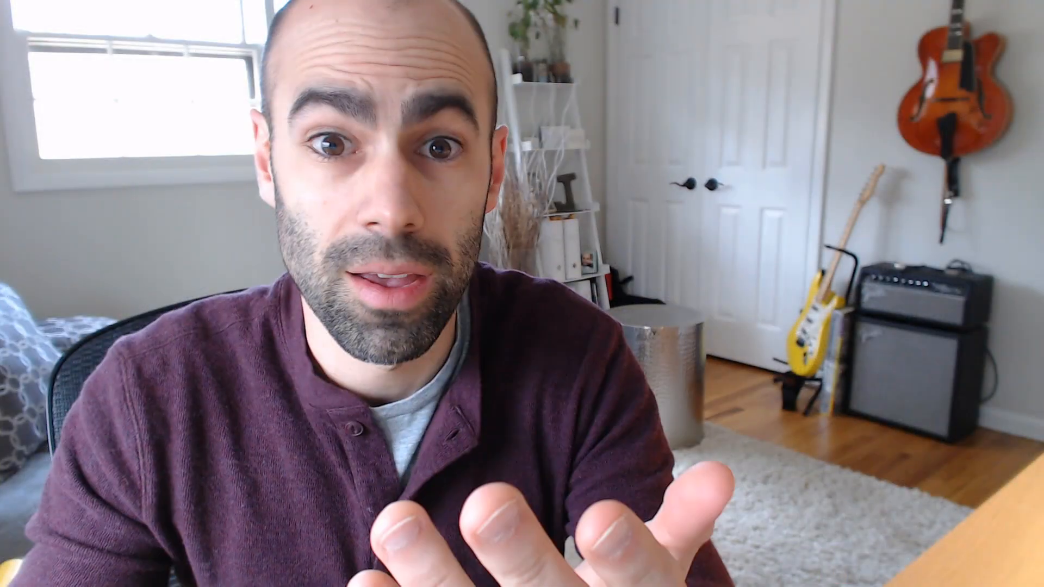